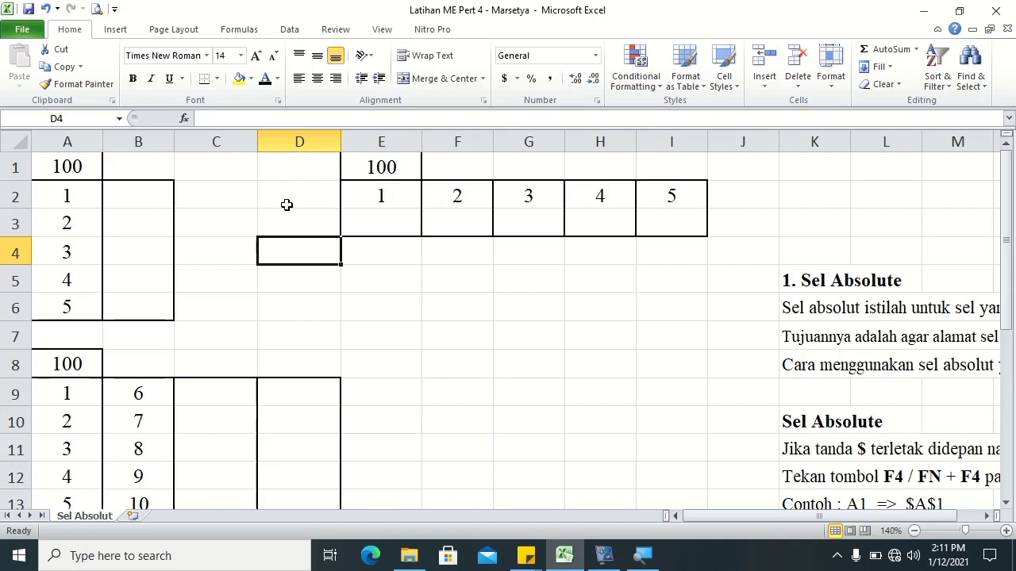
Select the 100 cells A1, E1 and A8, then scroll right to the Sel Absolute notes
{"action": "left_click", "coordinate": [63, 166]}
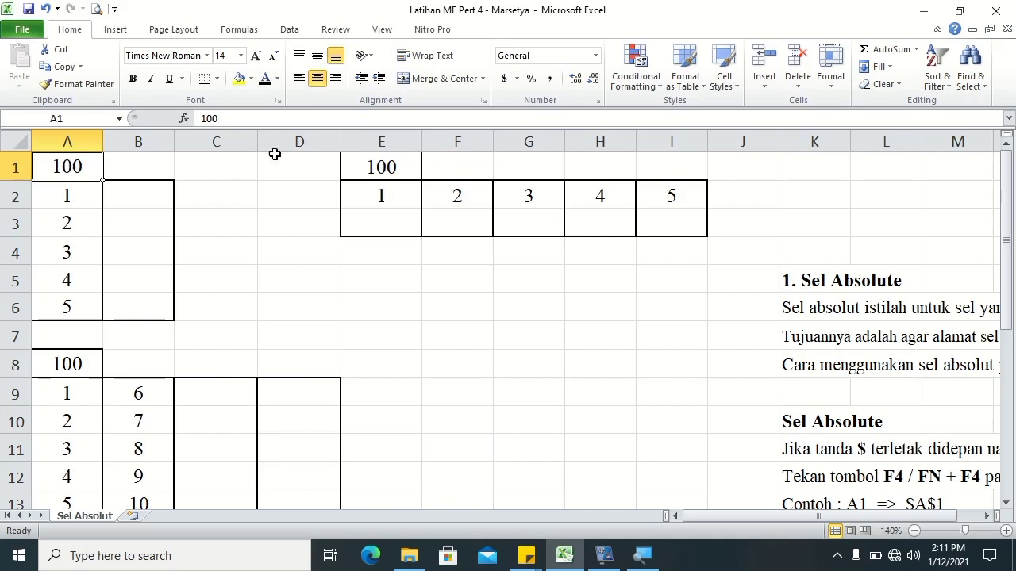
{"action": "left_click", "coordinate": [353, 170]}
{"action": "left_click", "coordinate": [77, 369]}
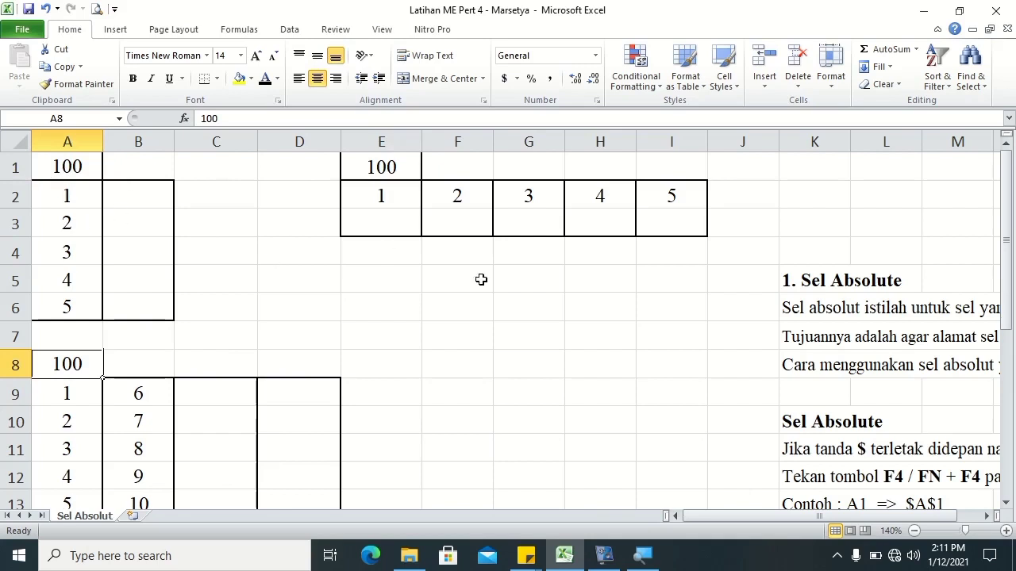
{"action": "left_click", "coordinate": [987, 516]}
{"action": "left_click", "coordinate": [987, 516]}
{"action": "left_click", "coordinate": [987, 516]}
{"action": "left_click", "coordinate": [987, 516]}
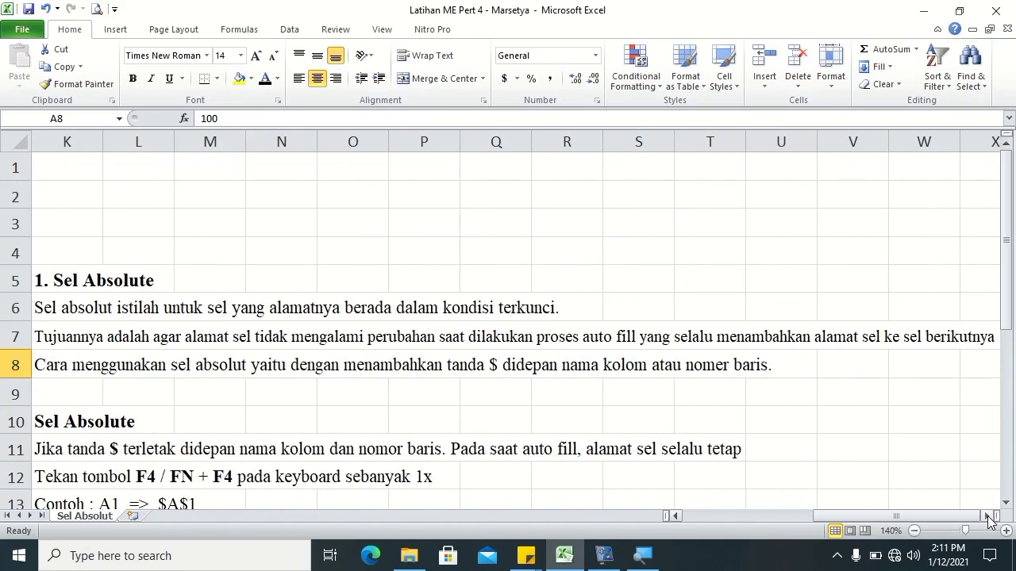
{"action": "left_click", "coordinate": [1006, 503]}
{"action": "left_click", "coordinate": [1005, 504]}
{"action": "left_click", "coordinate": [1006, 505]}
{"action": "left_click", "coordinate": [1006, 505]}
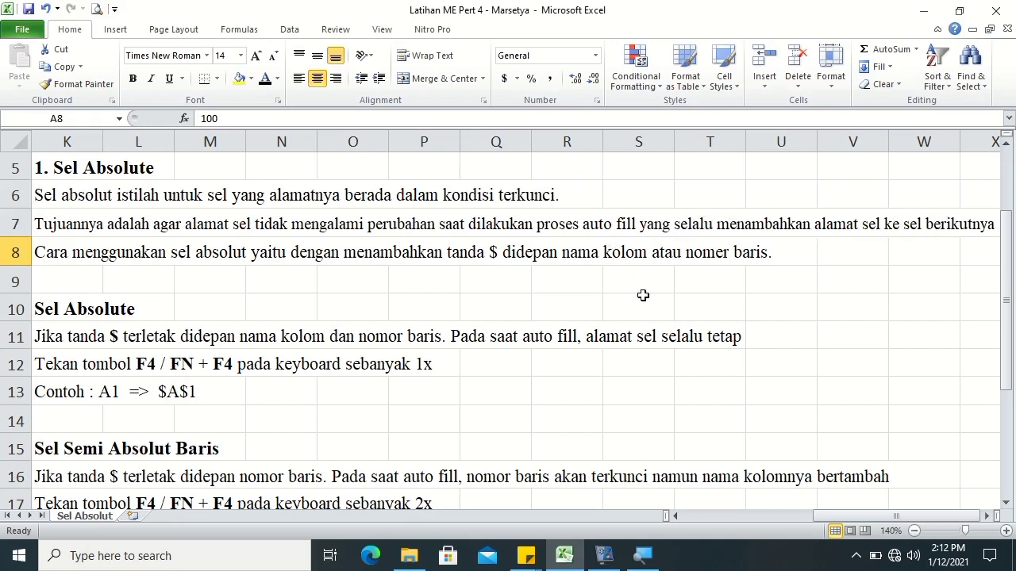
{"action": "left_click", "coordinate": [864, 284]}
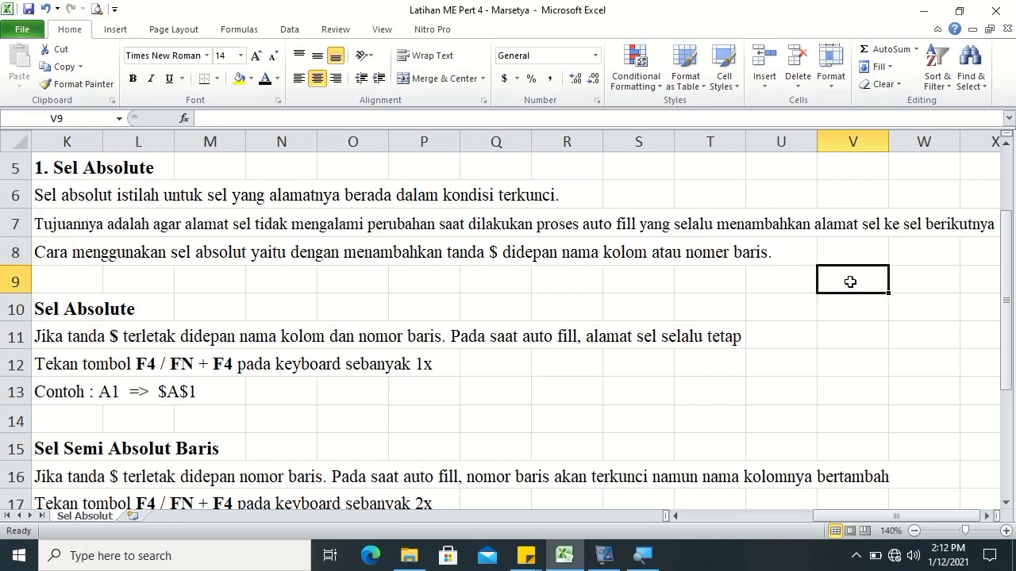
{"action": "left_click_drag", "start_coordinate": [888, 292], "coordinate": [889, 346]}
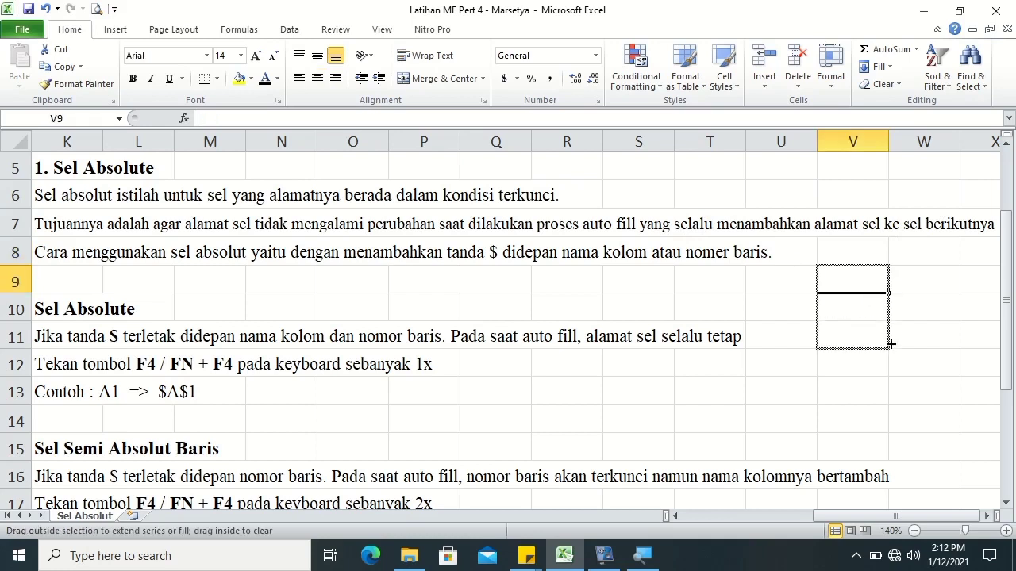
{"action": "left_click", "coordinate": [872, 277]}
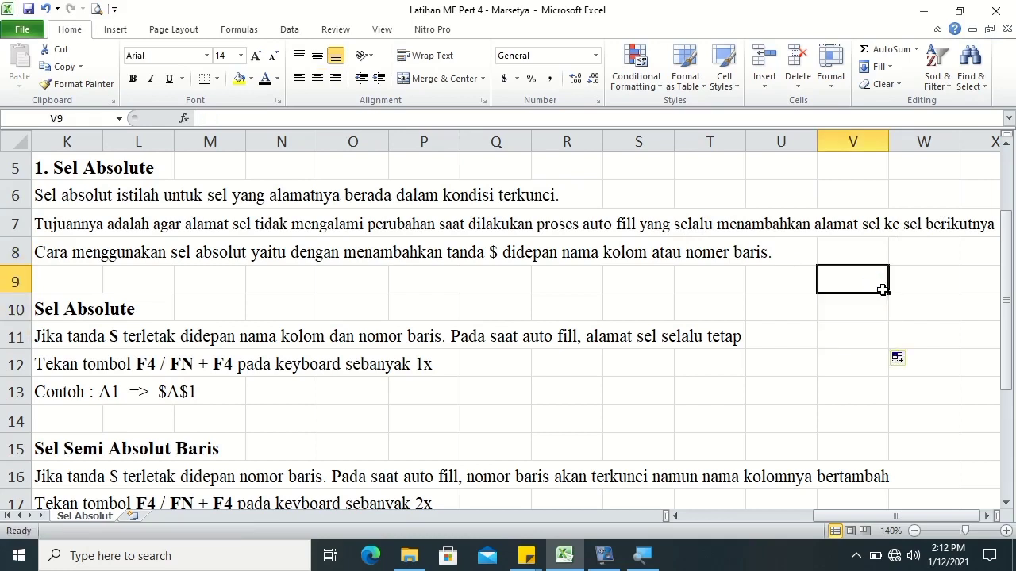
{"action": "left_click_drag", "start_coordinate": [893, 295], "coordinate": [961, 294]}
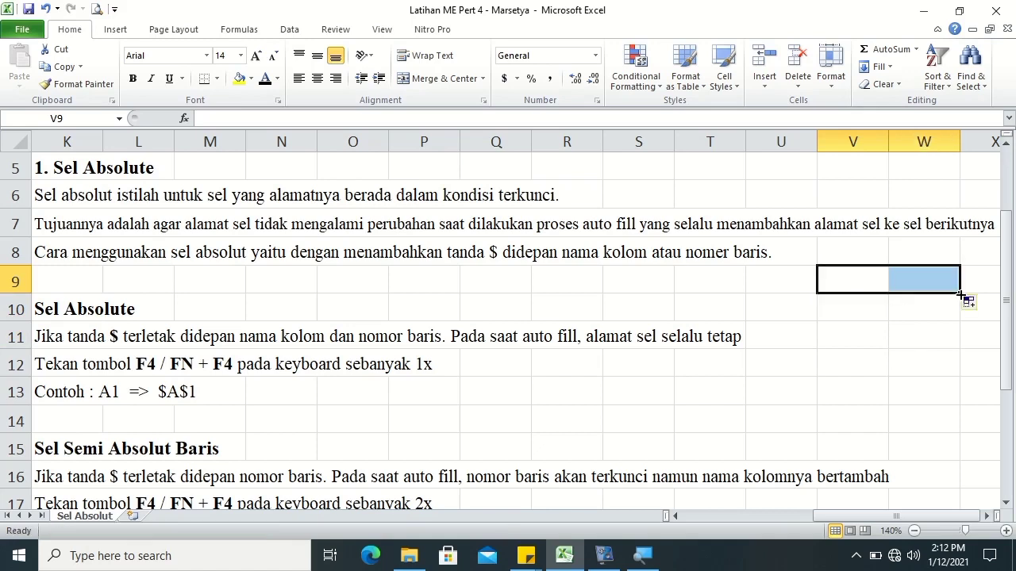
{"action": "left_click", "coordinate": [60, 273]}
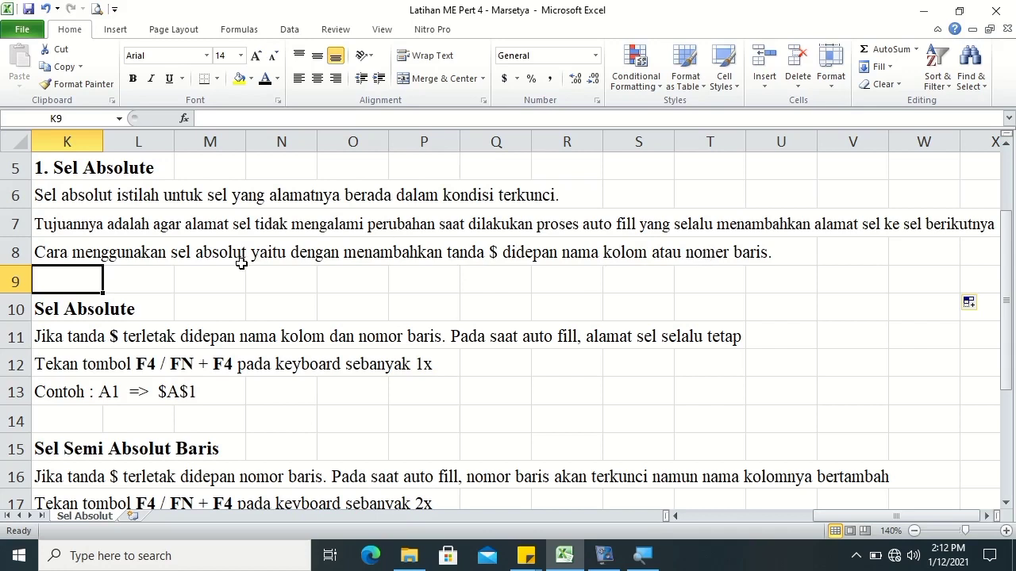
{"action": "left_click", "coordinate": [44, 312]}
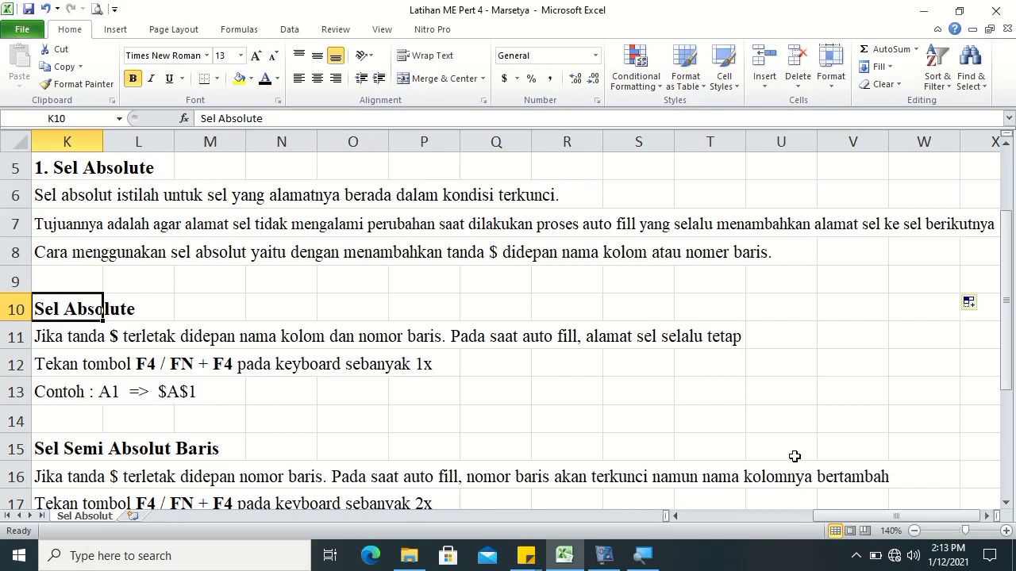
Scroll down to the Sel Semi Absolut Baris/Kolom notes, then scroll back to column A
{"action": "left_click", "coordinate": [57, 423]}
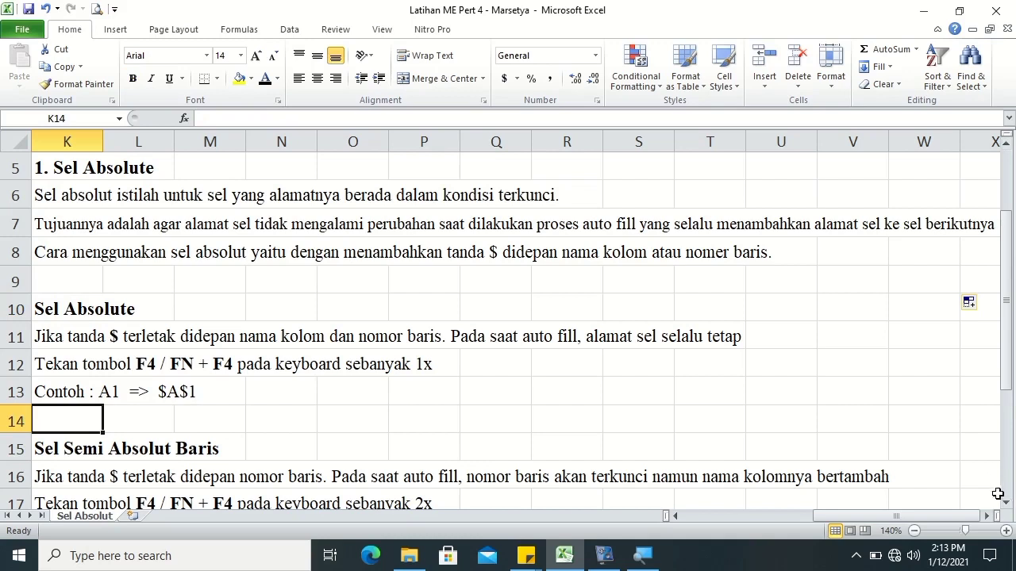
{"action": "left_click", "coordinate": [1006, 502]}
{"action": "double_click", "coordinate": [1006, 503]}
{"action": "double_click", "coordinate": [1005, 503]}
{"action": "left_click", "coordinate": [1006, 502]}
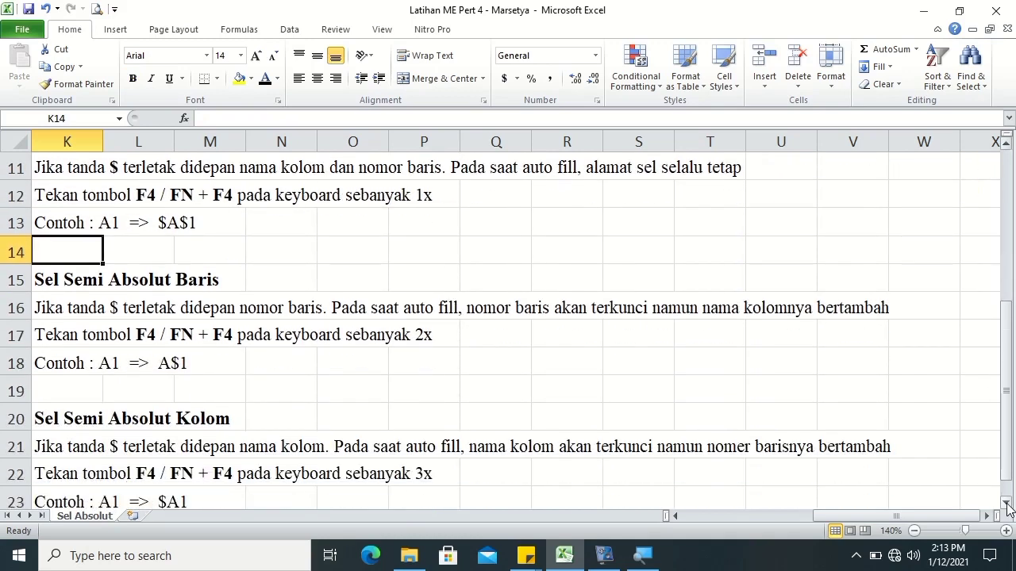
{"action": "left_click", "coordinate": [1006, 502]}
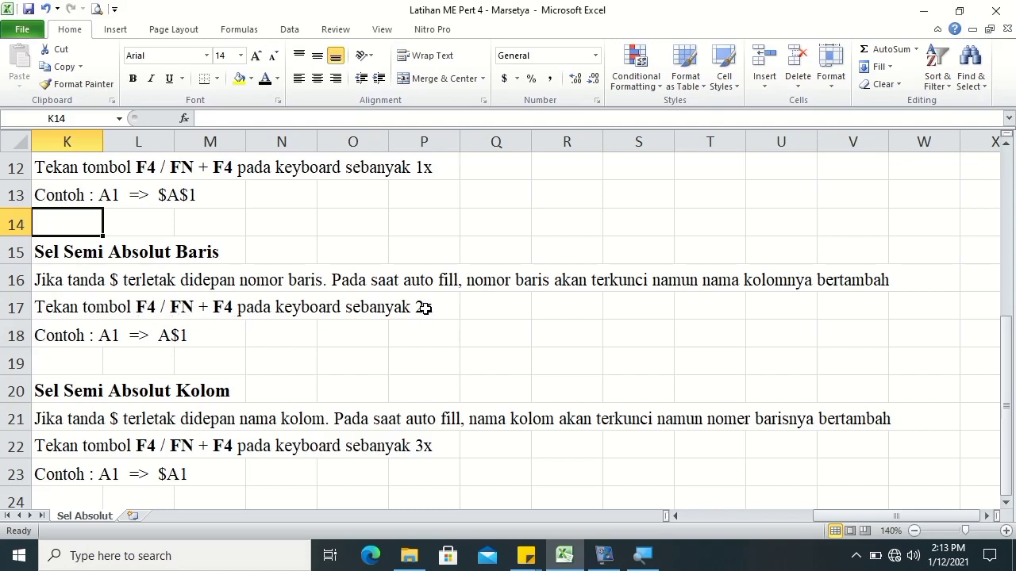
{"action": "left_click", "coordinate": [67, 370]}
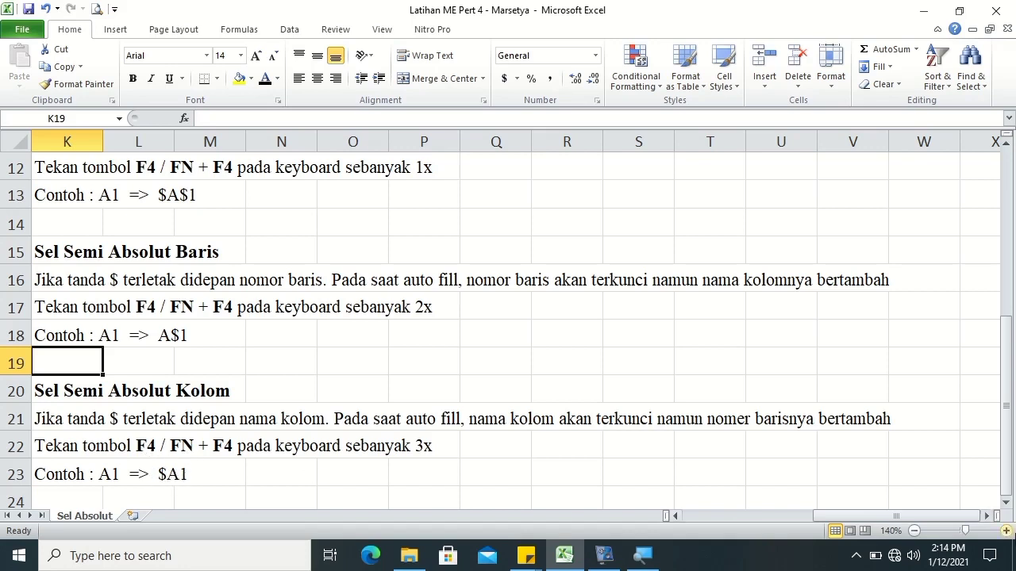
{"action": "left_click_drag", "start_coordinate": [953, 516], "coordinate": [822, 527]}
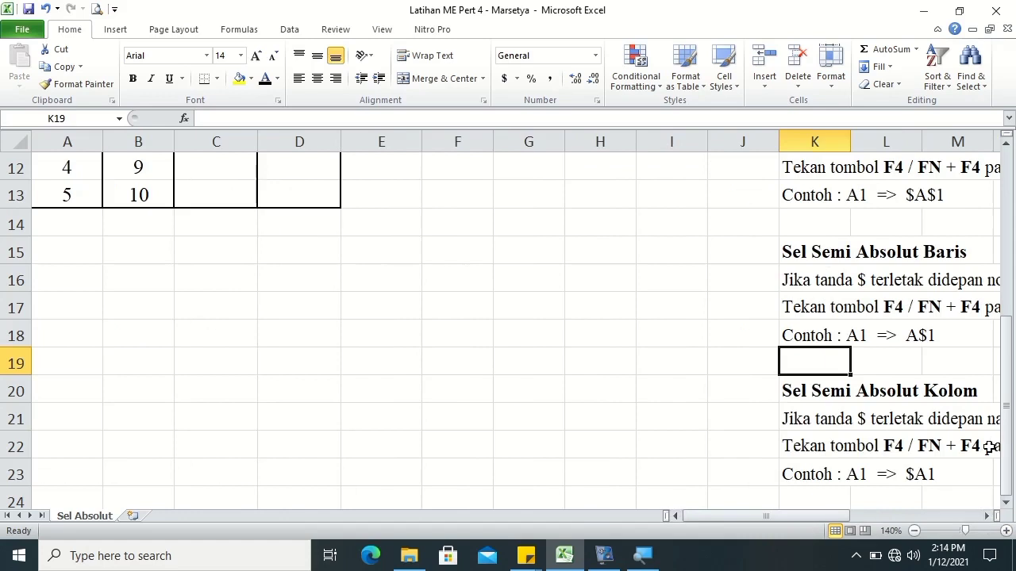
Enter the formula =A1*A2 in B2 so it shows 100
{"action": "left_click_drag", "start_coordinate": [1004, 429], "coordinate": [1010, 208]}
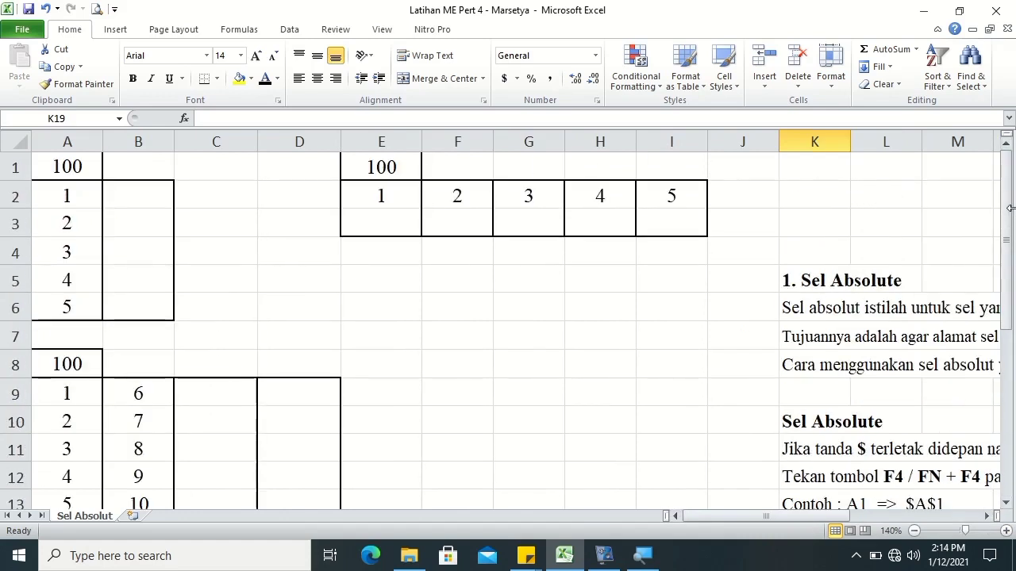
{"action": "left_click", "coordinate": [134, 198]}
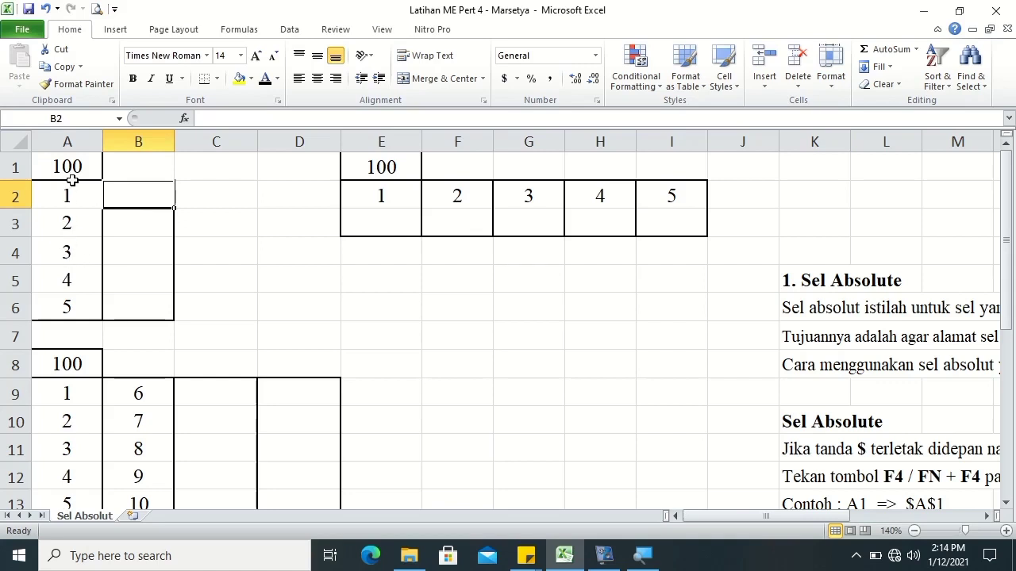
{"action": "double_click", "coordinate": [136, 194]}
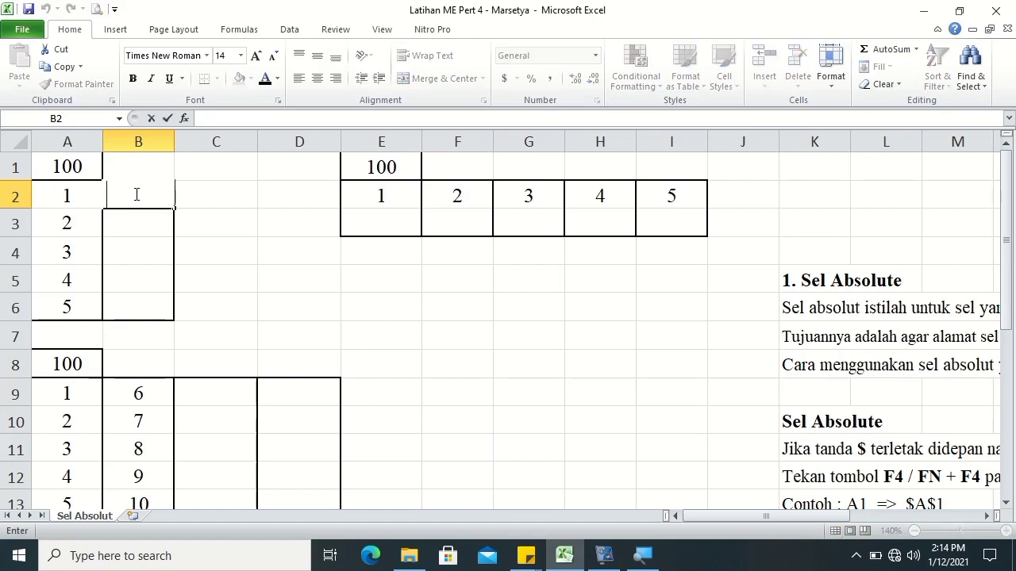
{"action": "type", "text": "="}
{"action": "left_click", "coordinate": [73, 166]}
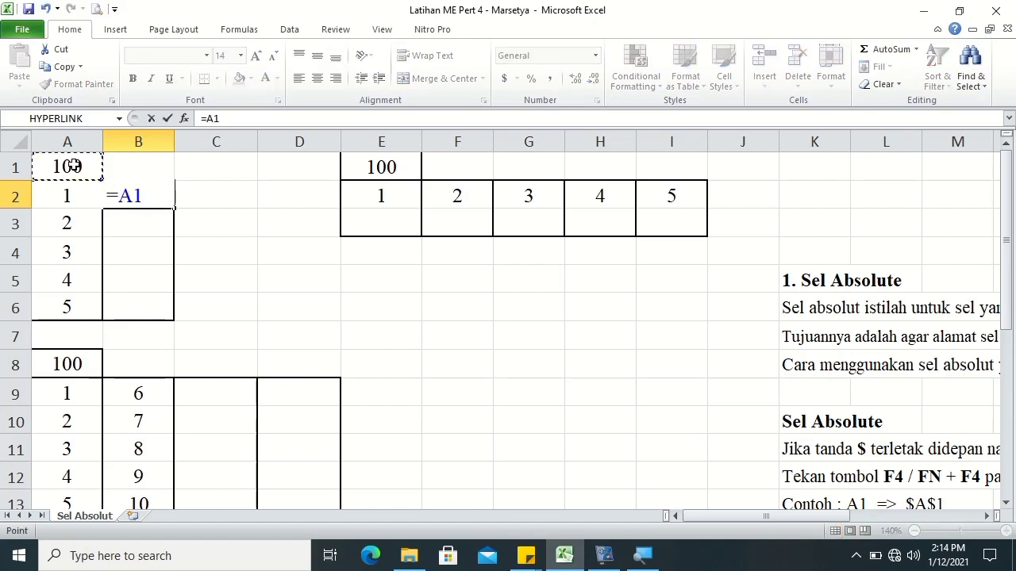
{"action": "type", "text": "*"}
{"action": "left_click", "coordinate": [75, 196]}
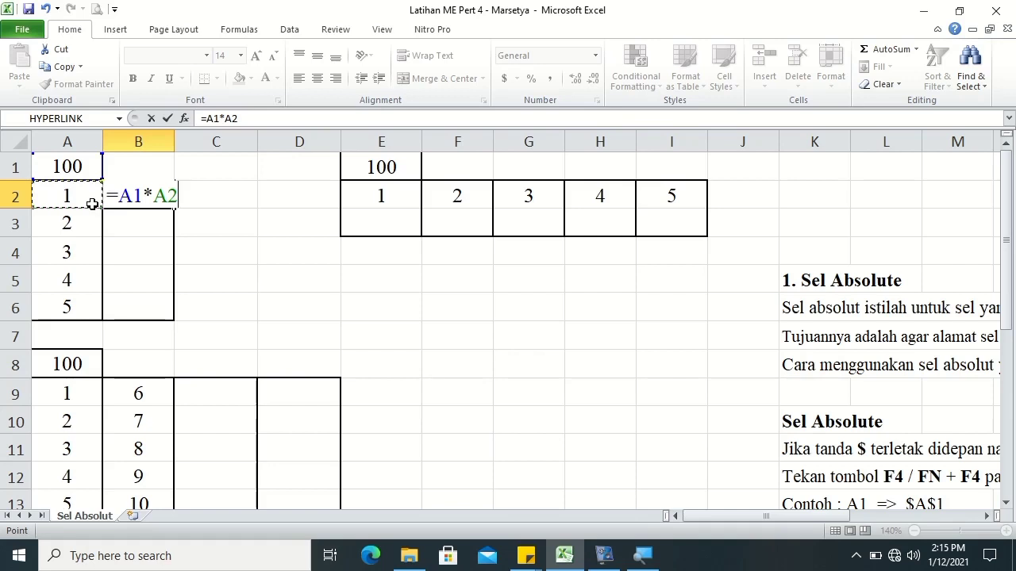
{"action": "key", "text": "Return"}
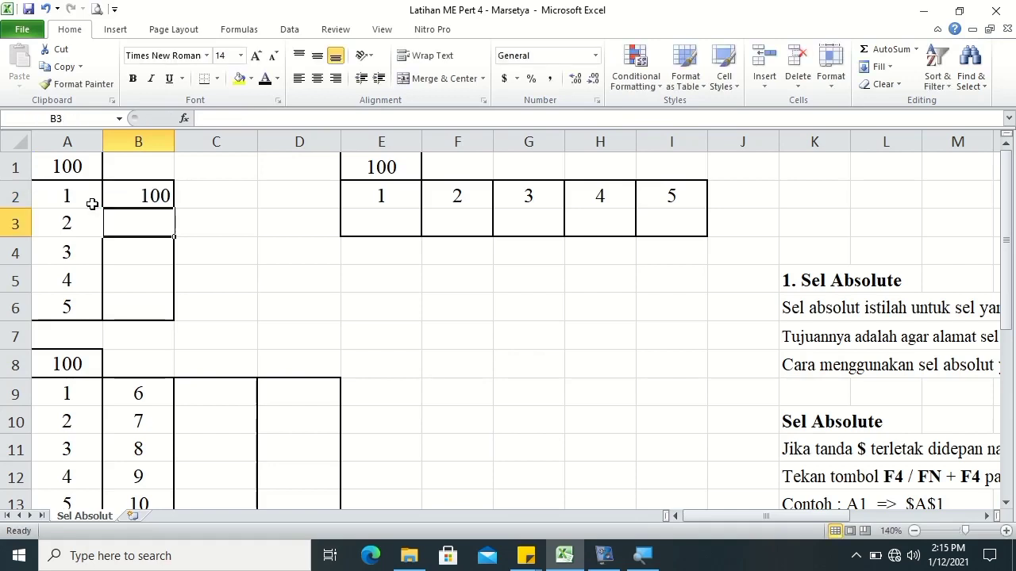
Fill B2's formula down to B6 and inspect the shifted =A2*A3 formula in B3
{"action": "left_click", "coordinate": [134, 198]}
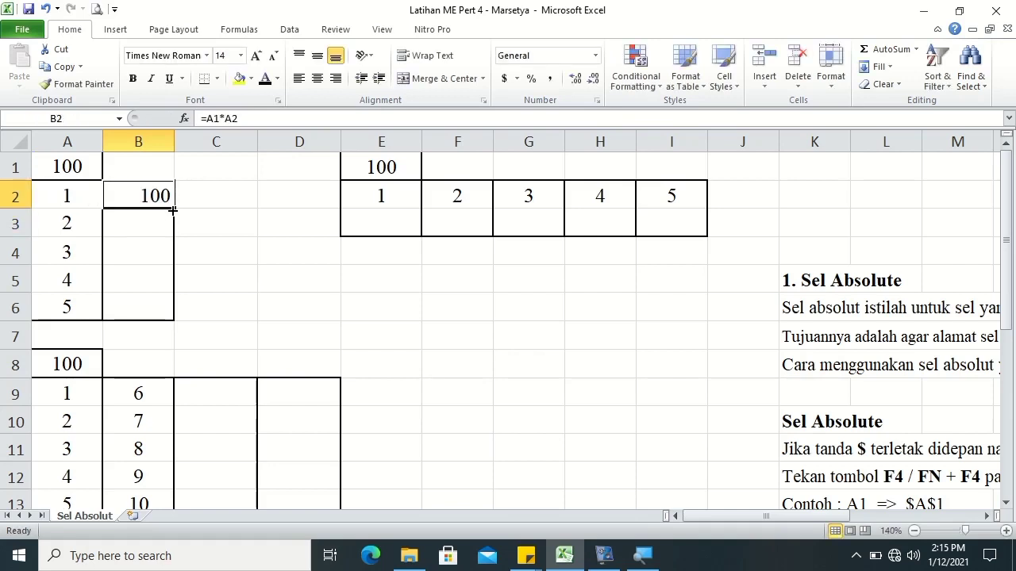
{"action": "left_click_drag", "start_coordinate": [174, 208], "coordinate": [173, 315]}
{"action": "left_click", "coordinate": [204, 249]}
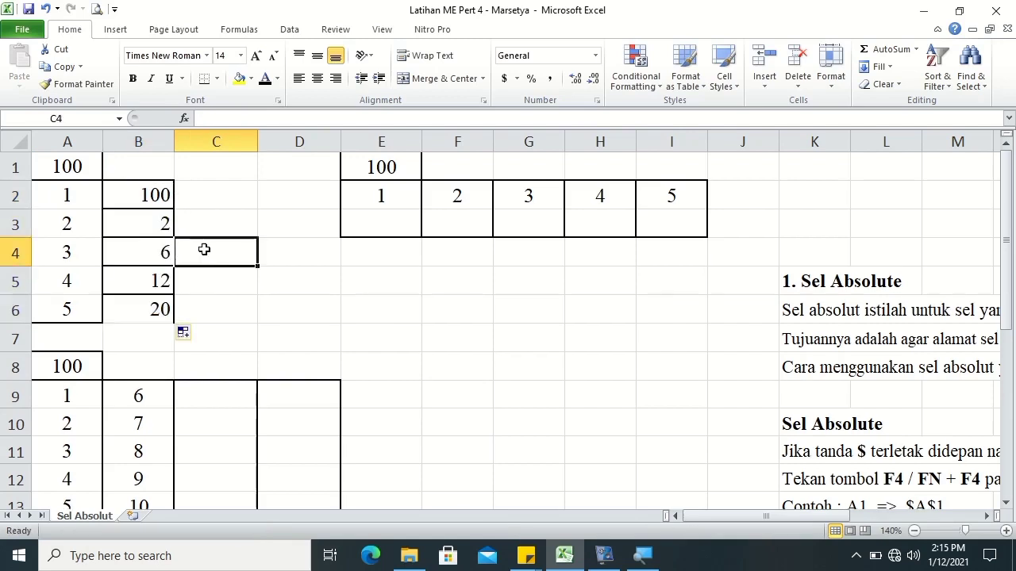
{"action": "left_click", "coordinate": [138, 224]}
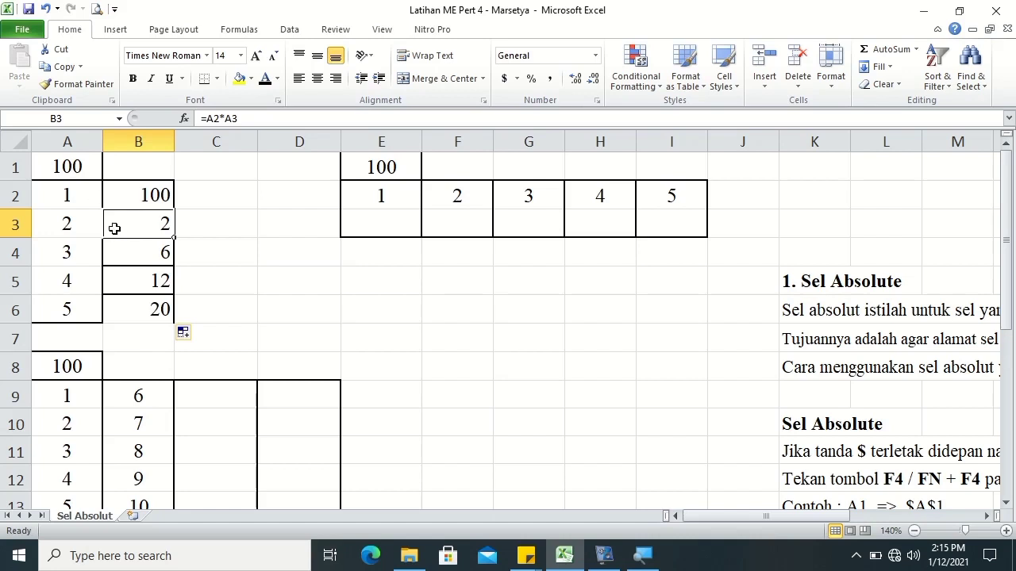
{"action": "double_click", "coordinate": [124, 228]}
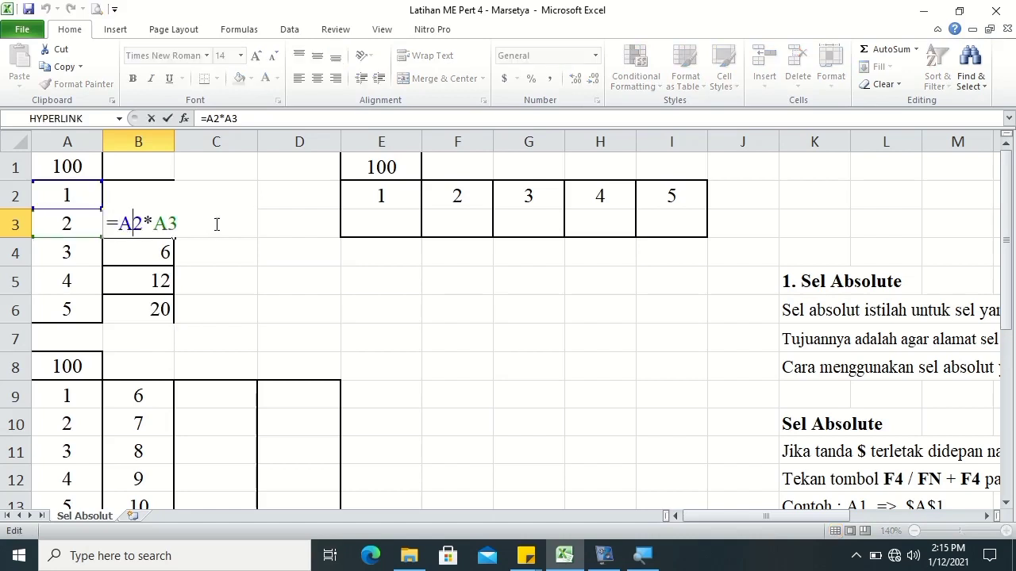
{"action": "key", "text": "Return"}
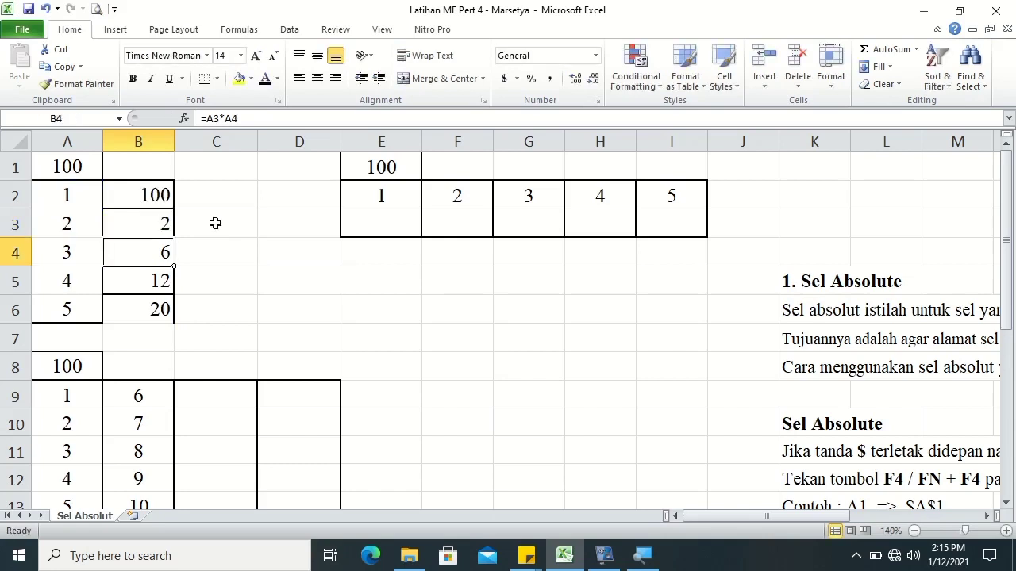
{"action": "left_click", "coordinate": [163, 194]}
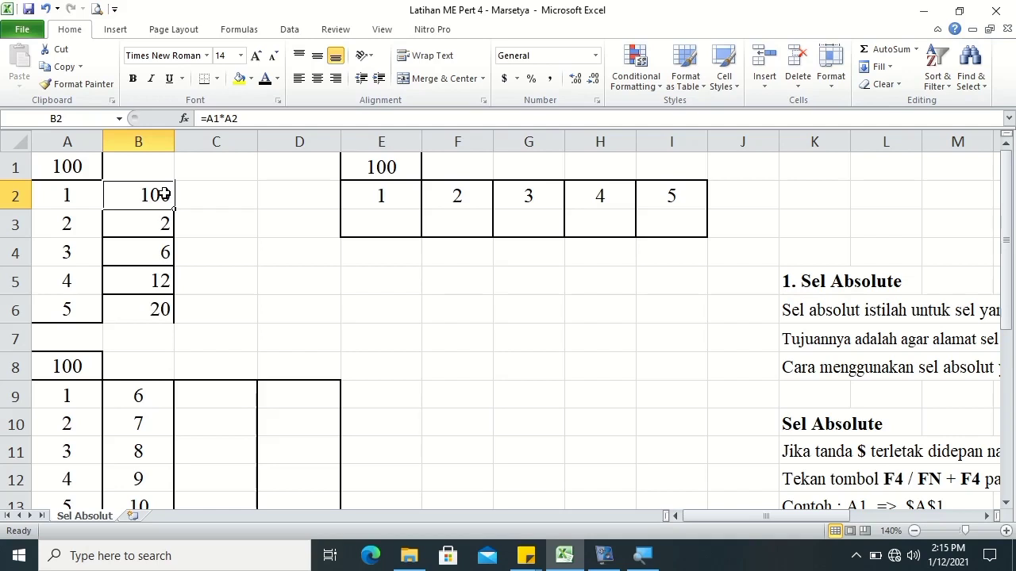
Change B2 to =A$1*A2 with F4 and fill it down to B6, giving 100–500
{"action": "left_click", "coordinate": [21, 167]}
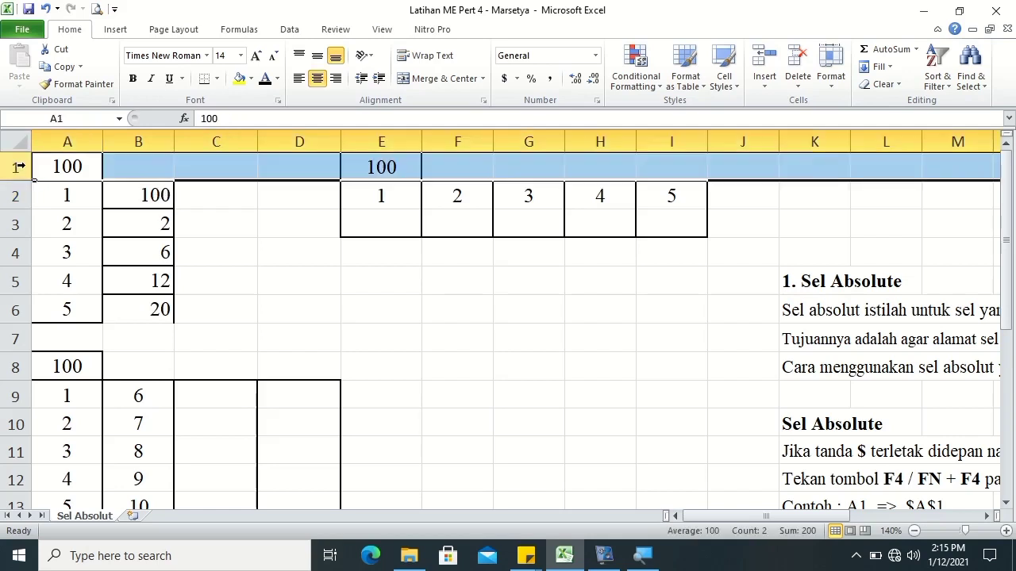
{"action": "double_click", "coordinate": [132, 193]}
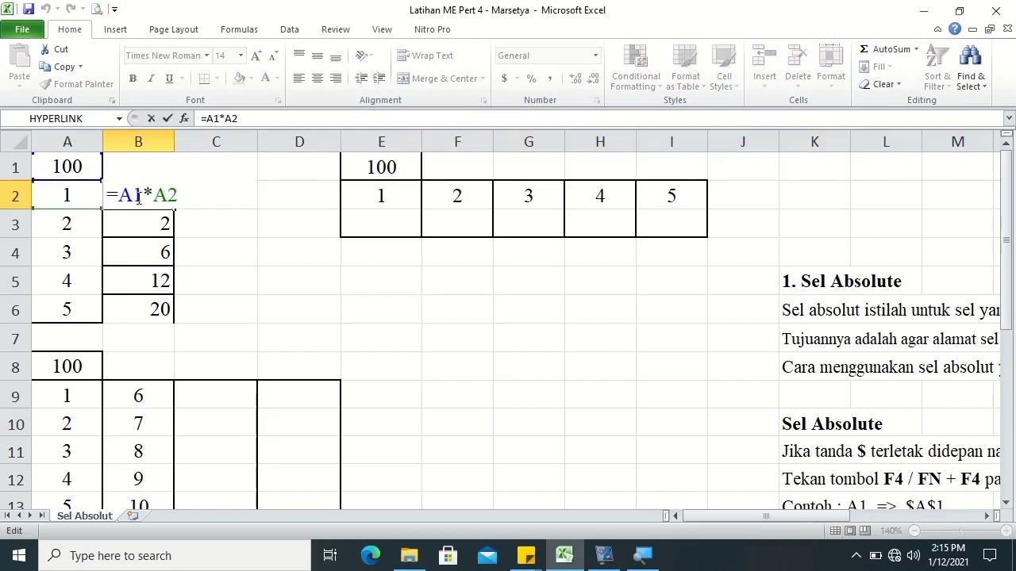
{"action": "left_click", "coordinate": [205, 231]}
{"action": "double_click", "coordinate": [165, 195]}
{"action": "left_click", "coordinate": [213, 124]}
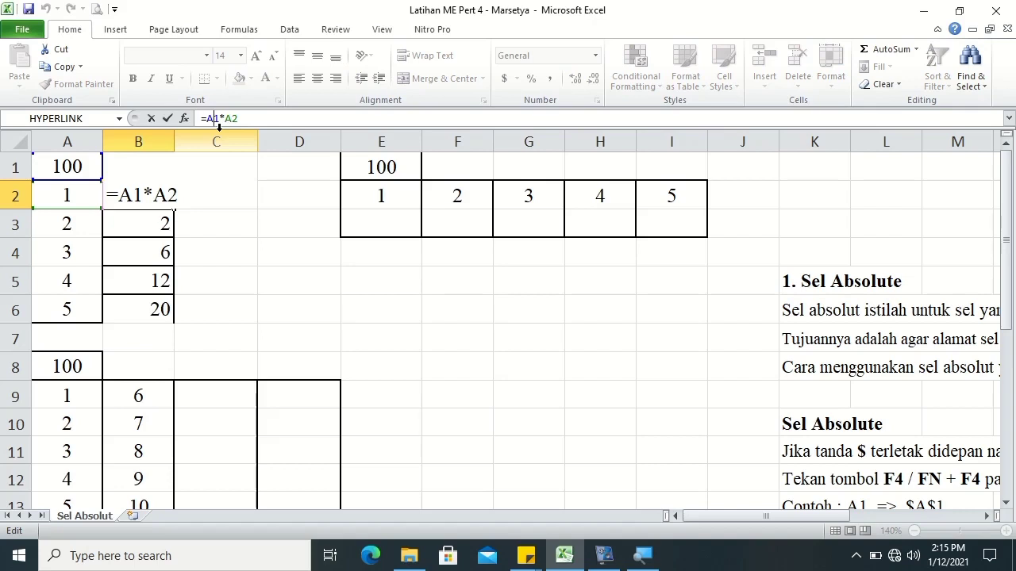
{"action": "key", "text": "F4"}
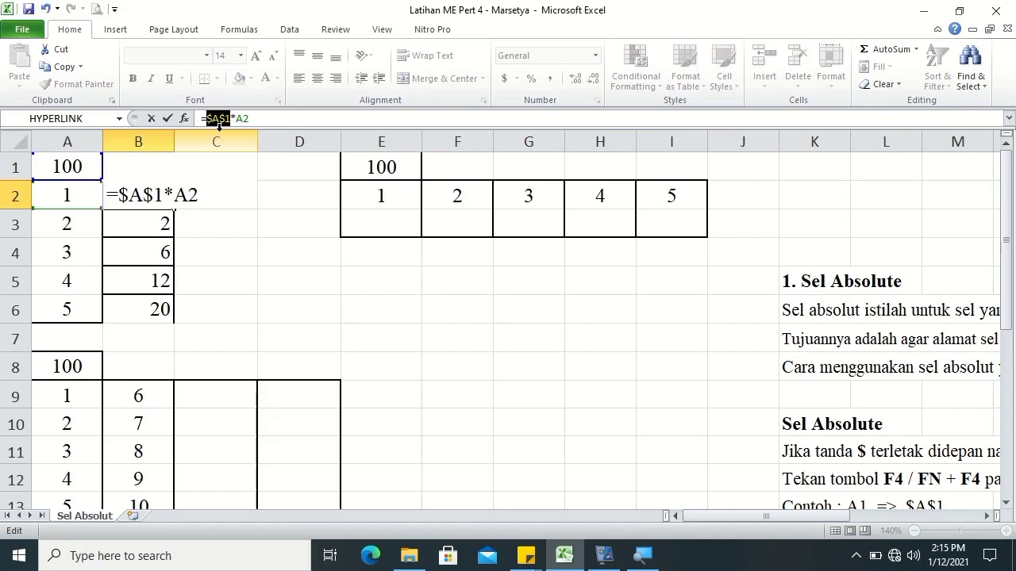
{"action": "key", "text": "F4"}
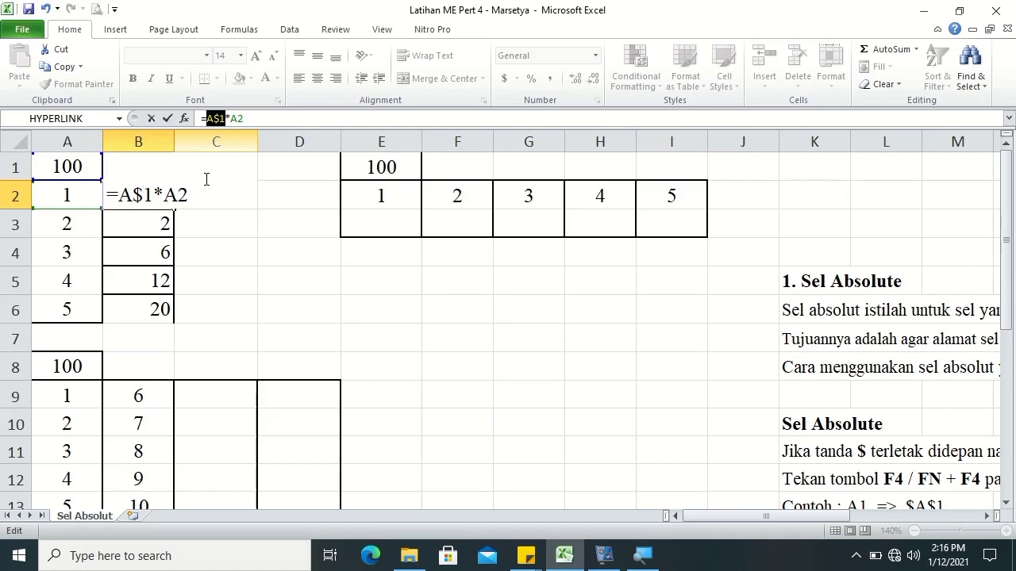
{"action": "key", "text": "Return"}
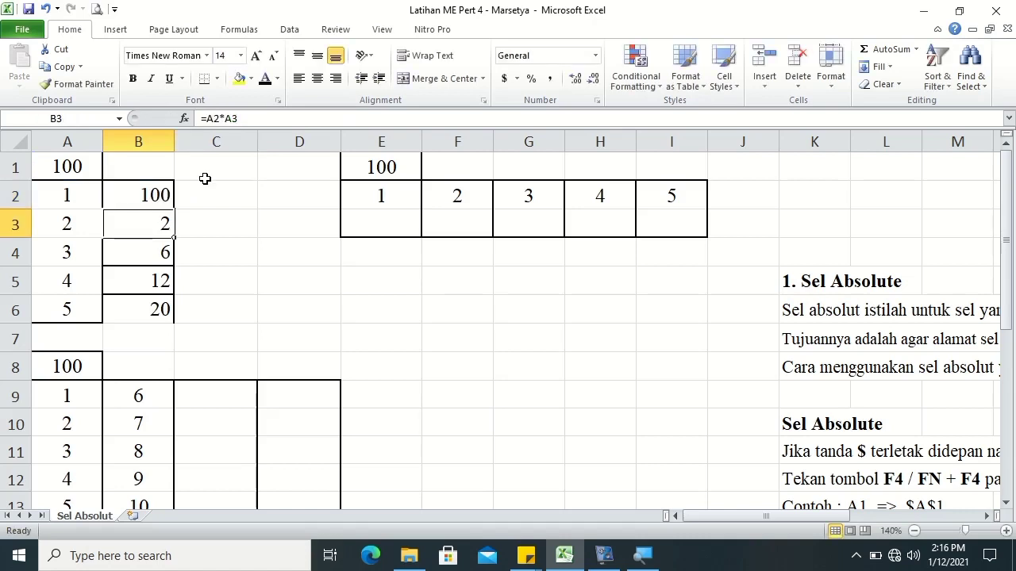
{"action": "left_click", "coordinate": [147, 195]}
{"action": "left_click_drag", "start_coordinate": [174, 210], "coordinate": [170, 318]}
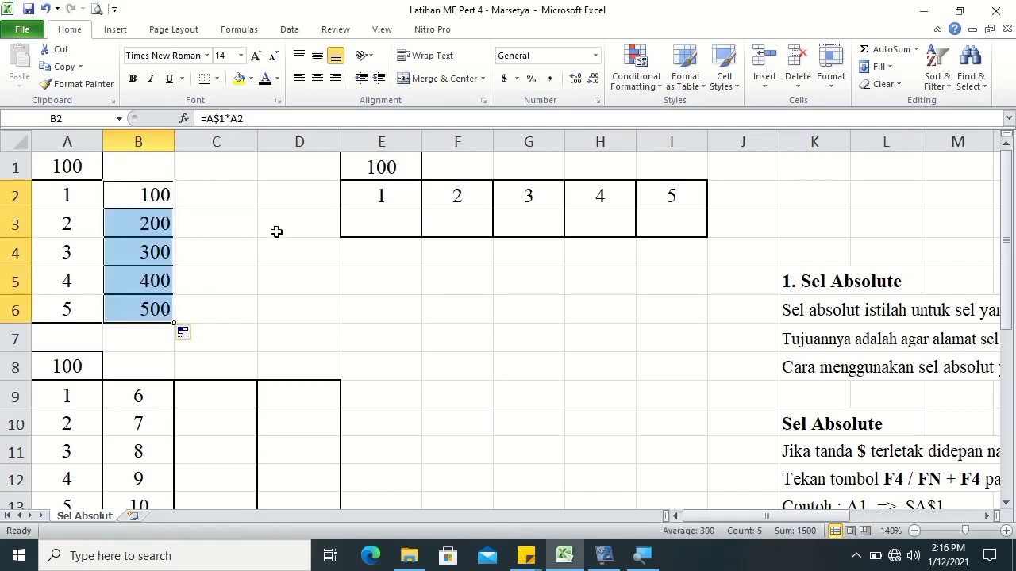
Add bottom and inside horizontal borders to B2:B6 through Format Cells
{"action": "right_click", "coordinate": [146, 234]}
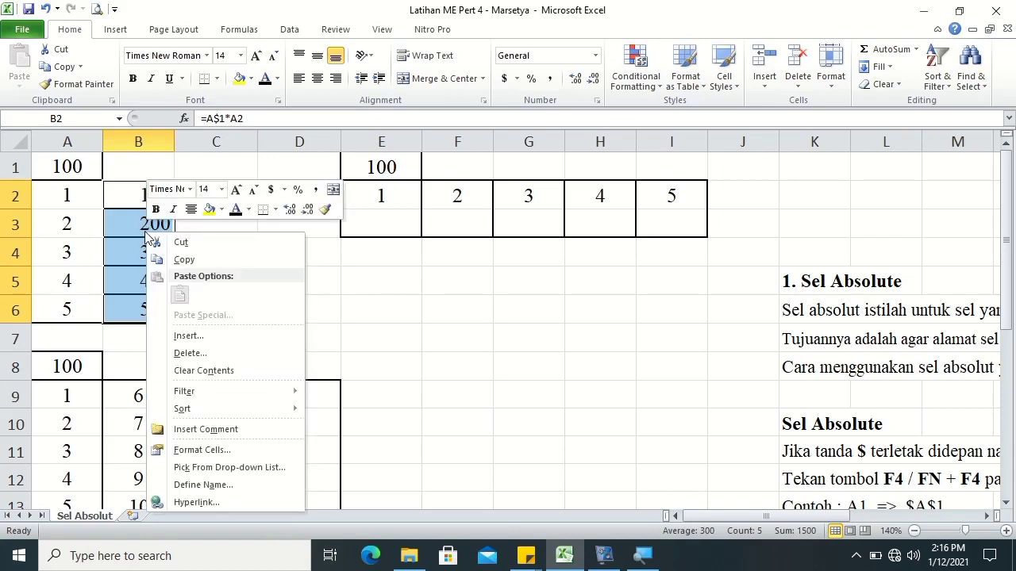
{"action": "left_click", "coordinate": [213, 451]}
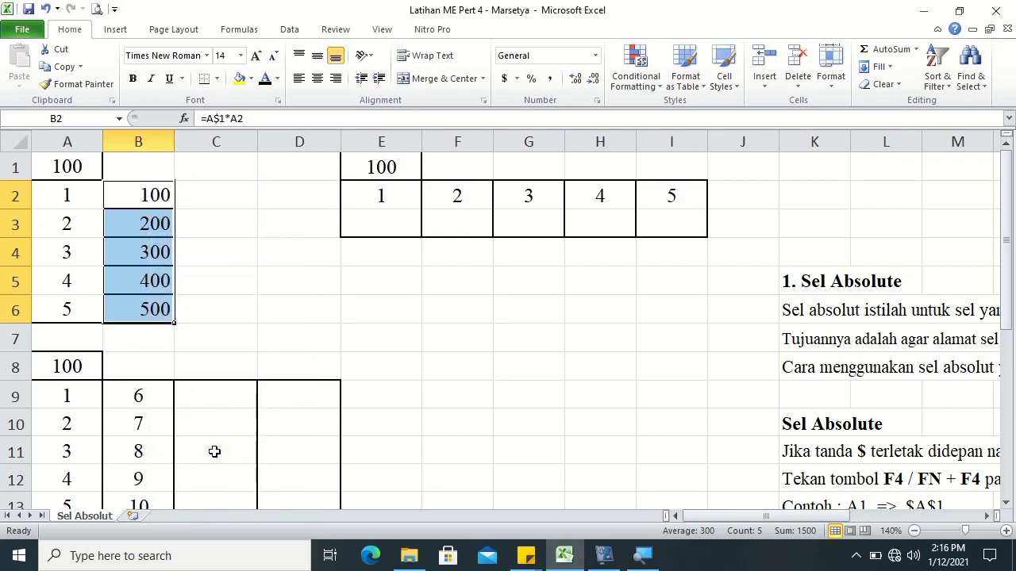
{"action": "left_click", "coordinate": [176, 208]}
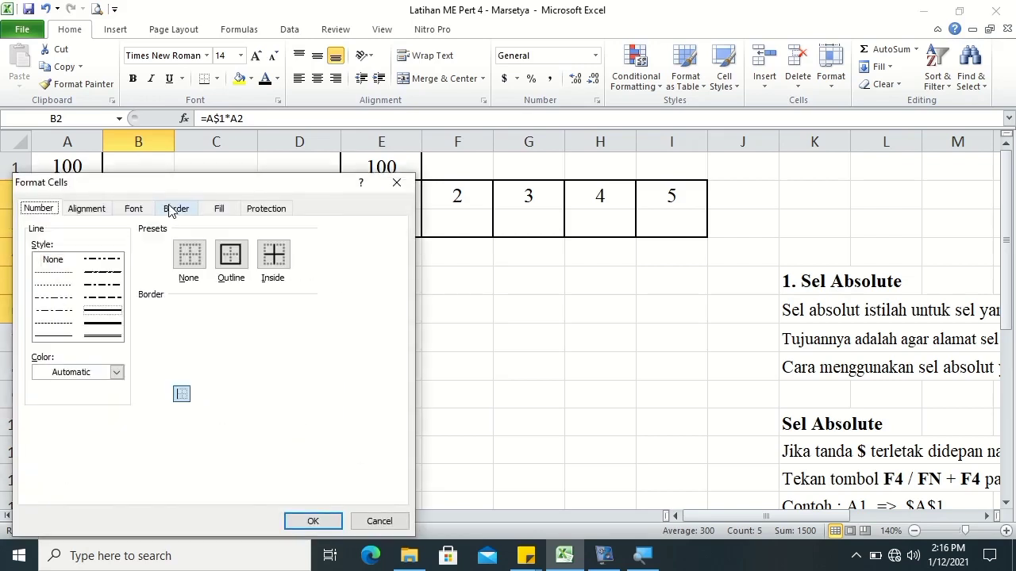
{"action": "left_click", "coordinate": [202, 383]}
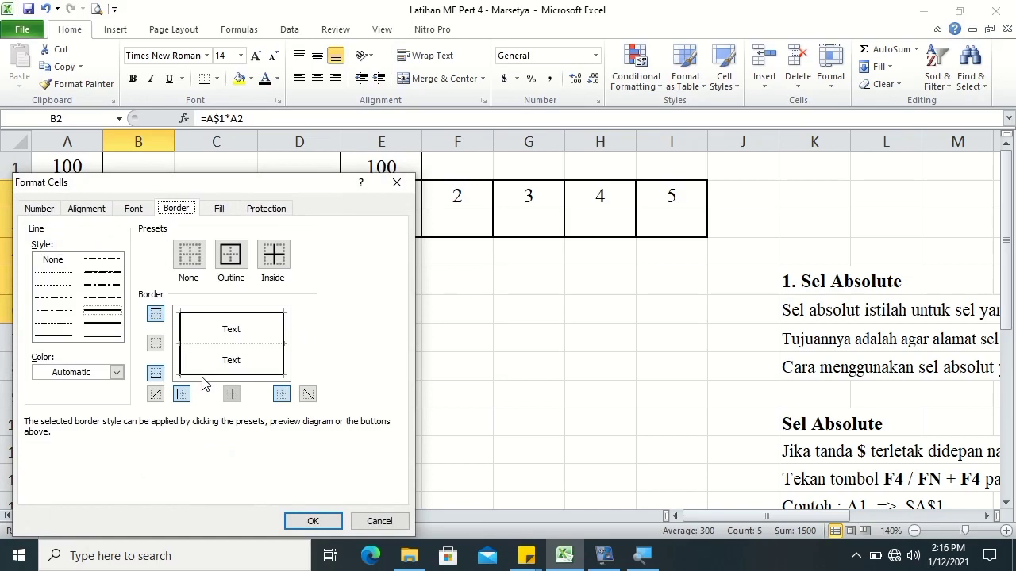
{"action": "left_click", "coordinate": [76, 336]}
{"action": "left_click", "coordinate": [197, 352]}
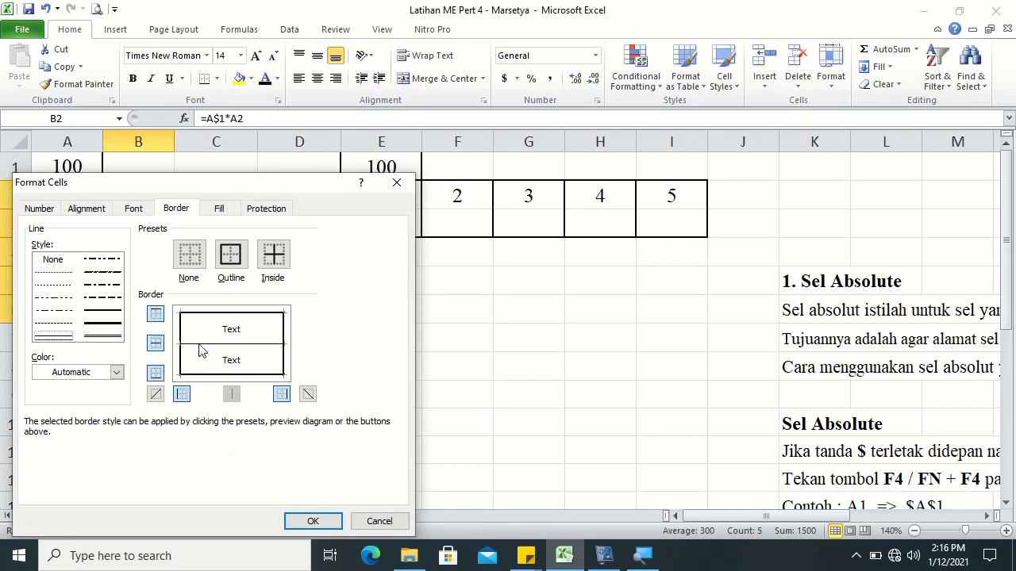
{"action": "left_click", "coordinate": [329, 522]}
{"action": "left_click", "coordinate": [370, 407]}
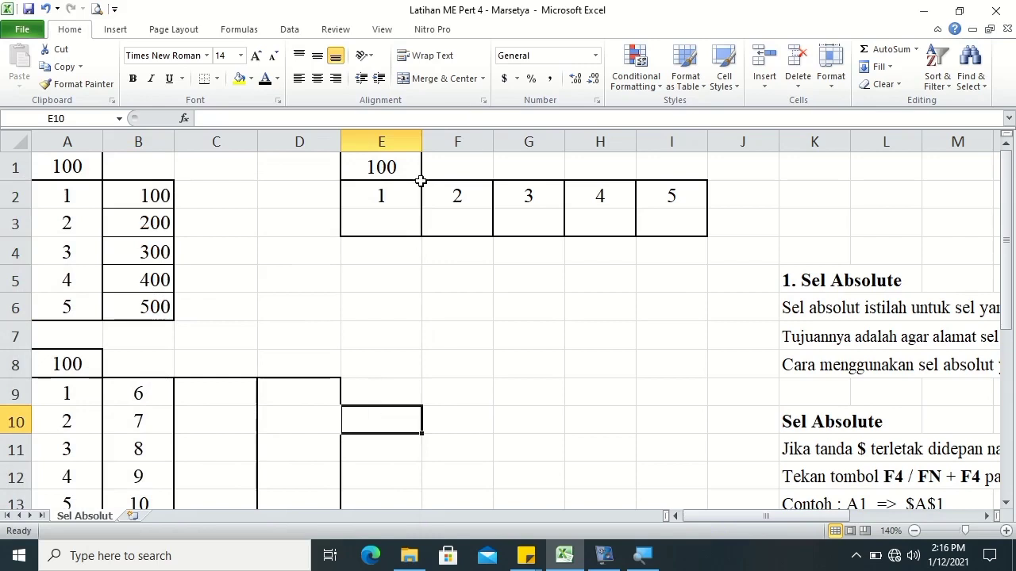
{"action": "left_click", "coordinate": [388, 220]}
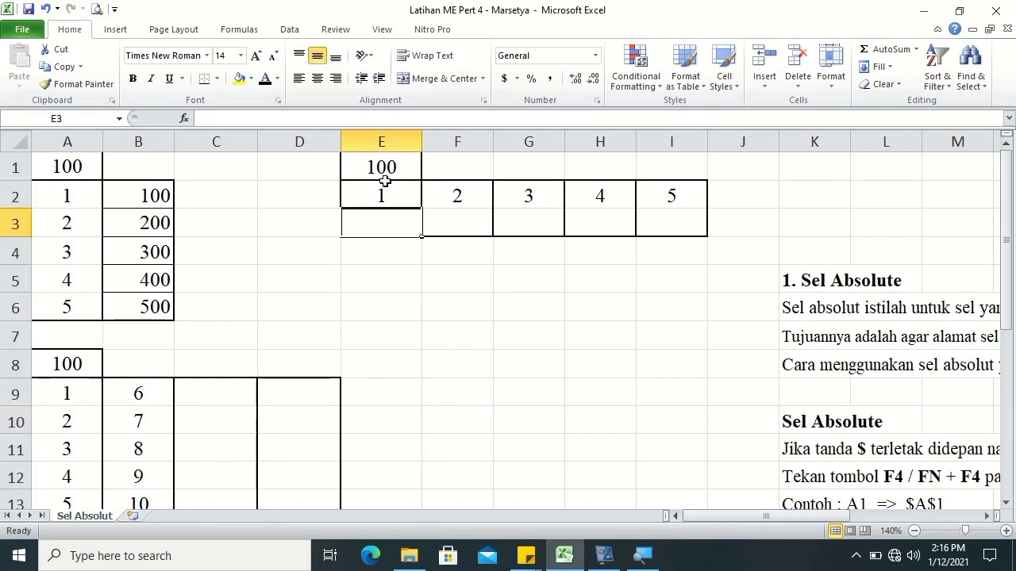
Check the values 1–5 in cells E2 through I2
{"action": "left_click", "coordinate": [384, 197]}
{"action": "left_click", "coordinate": [457, 193]}
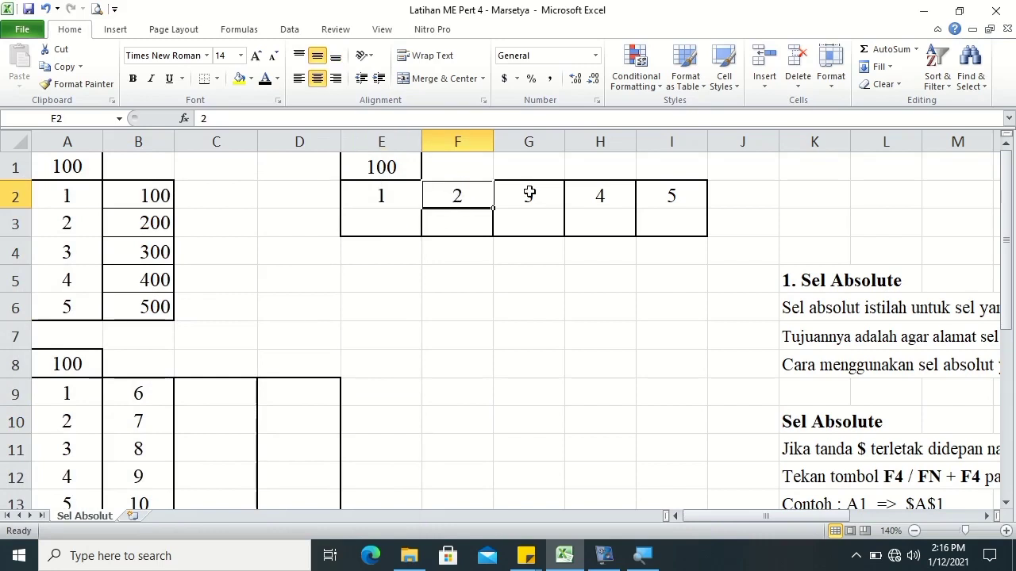
{"action": "left_click", "coordinate": [527, 193]}
{"action": "left_click", "coordinate": [607, 196]}
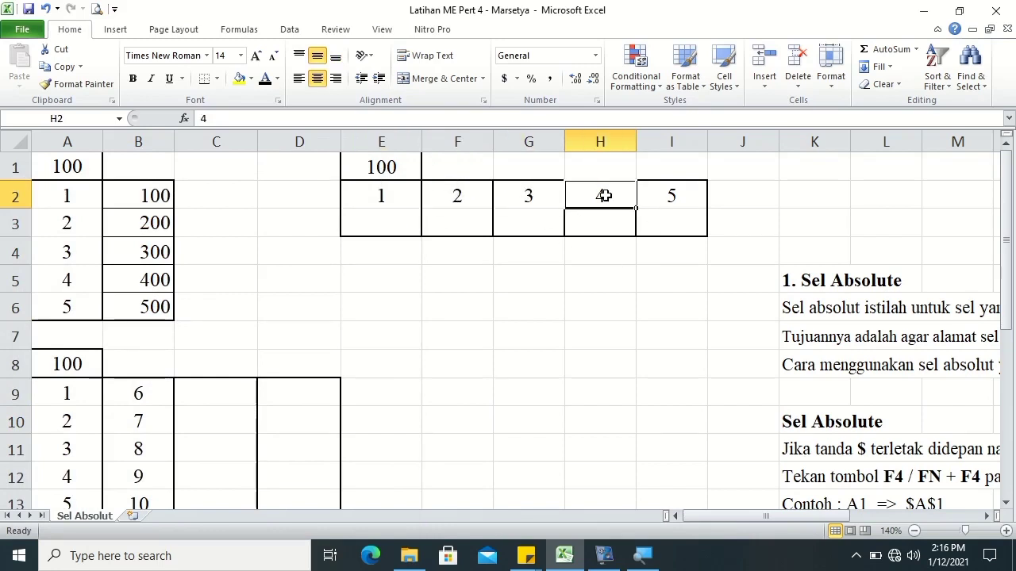
{"action": "left_click", "coordinate": [666, 198]}
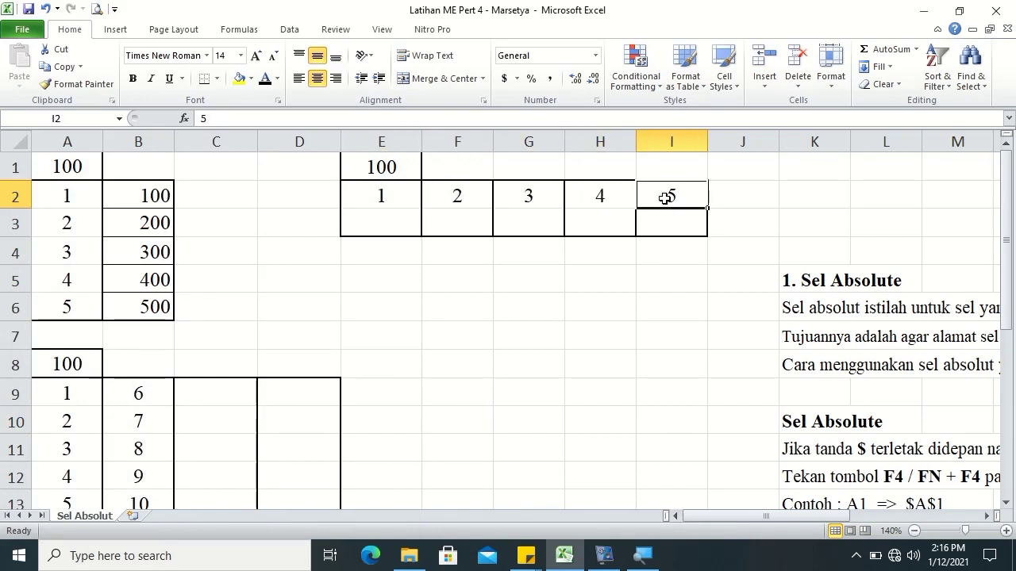
Enter the formula =E1*E2 in E3 so it shows 100
{"action": "double_click", "coordinate": [383, 223]}
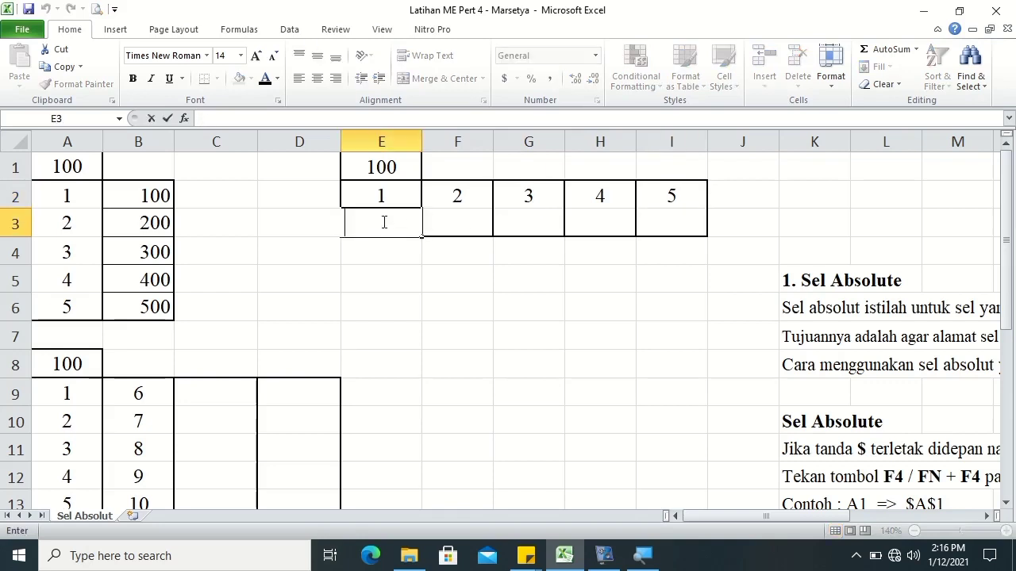
{"action": "type", "text": "="}
{"action": "left_click", "coordinate": [368, 166]}
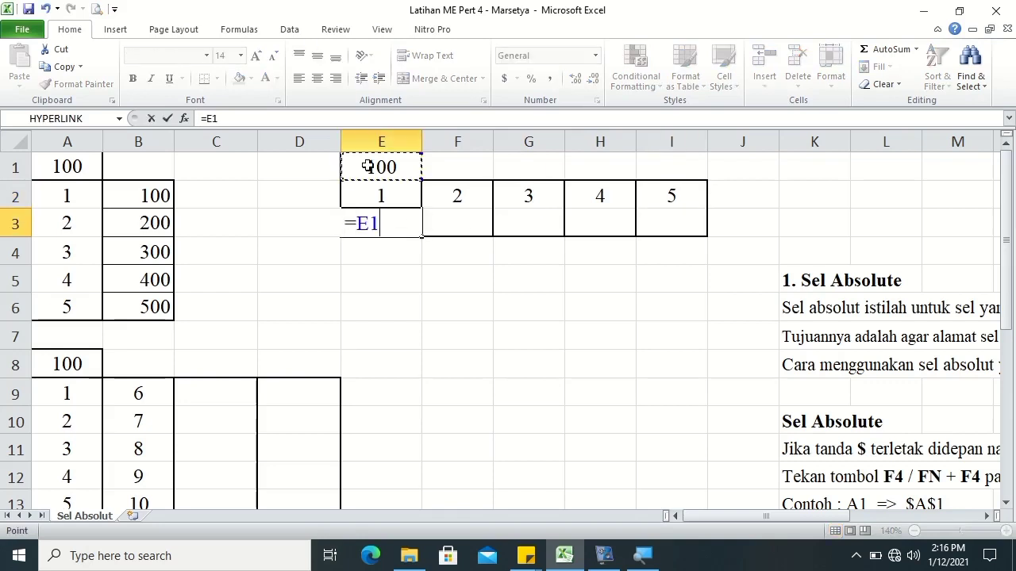
{"action": "type", "text": "*"}
{"action": "left_click", "coordinate": [382, 194]}
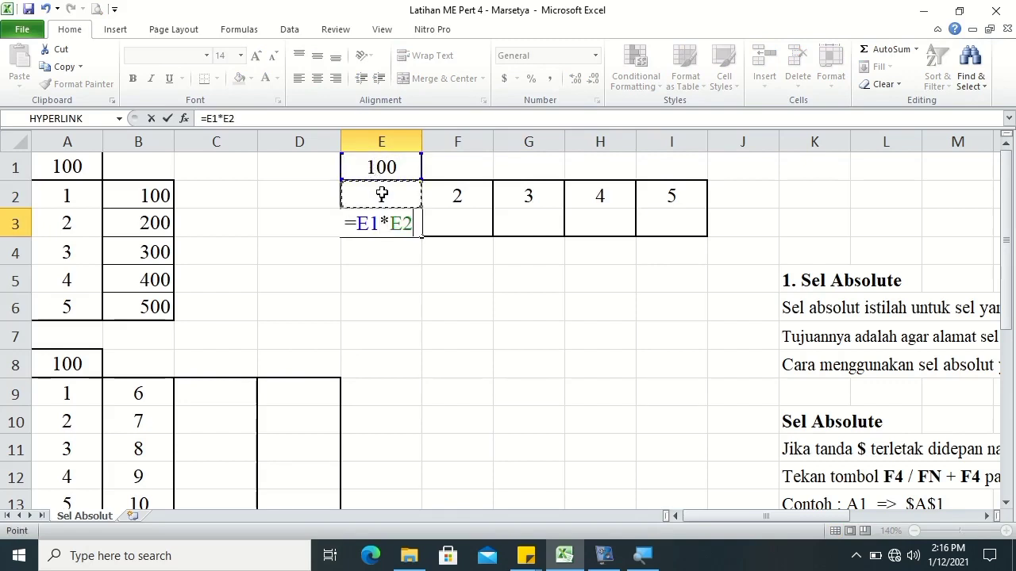
{"action": "key", "text": "Return"}
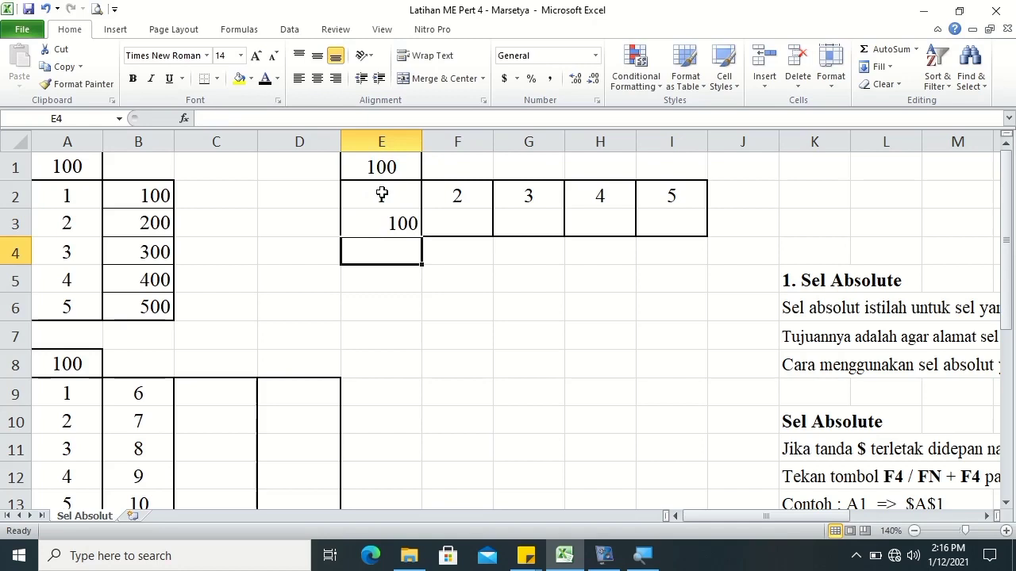
{"action": "left_click", "coordinate": [396, 223]}
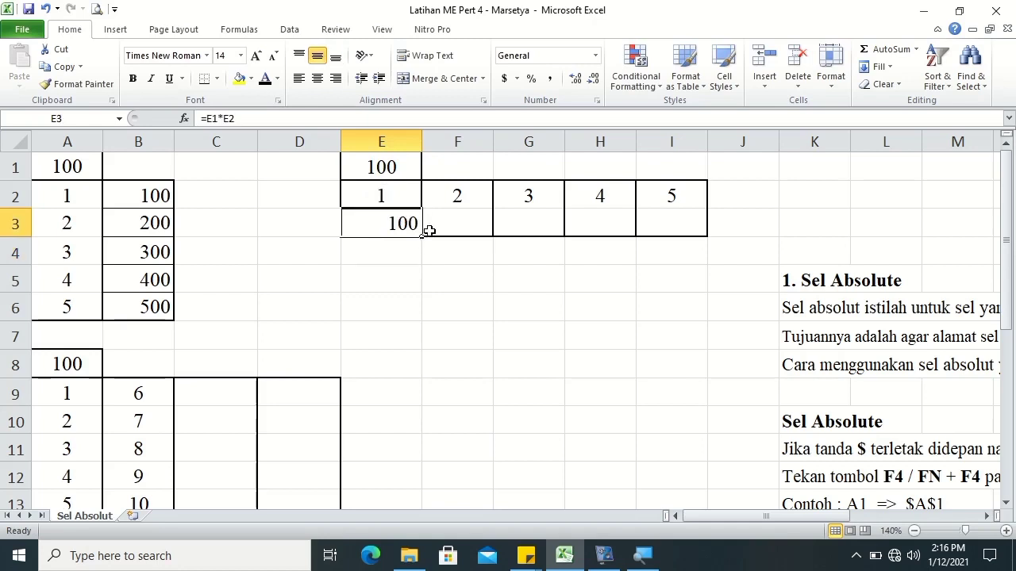
Fill E3's formula across to I3 and inspect F3's =F1*F2 returning 0
{"action": "mouse_move", "coordinate": [421, 236]}
{"action": "left_mouse_down"}
{"action": "mouse_move", "coordinate": [536, 244]}
{"action": "mouse_move", "coordinate": [381, 233]}
{"action": "mouse_move", "coordinate": [714, 248]}
{"action": "left_mouse_up"}
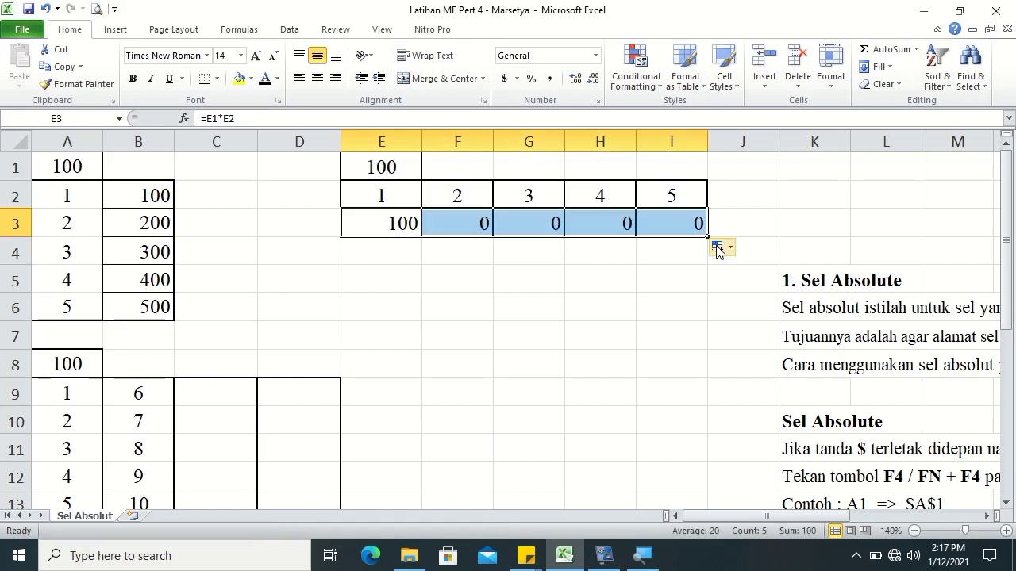
{"action": "left_click", "coordinate": [447, 231]}
{"action": "double_click", "coordinate": [446, 231]}
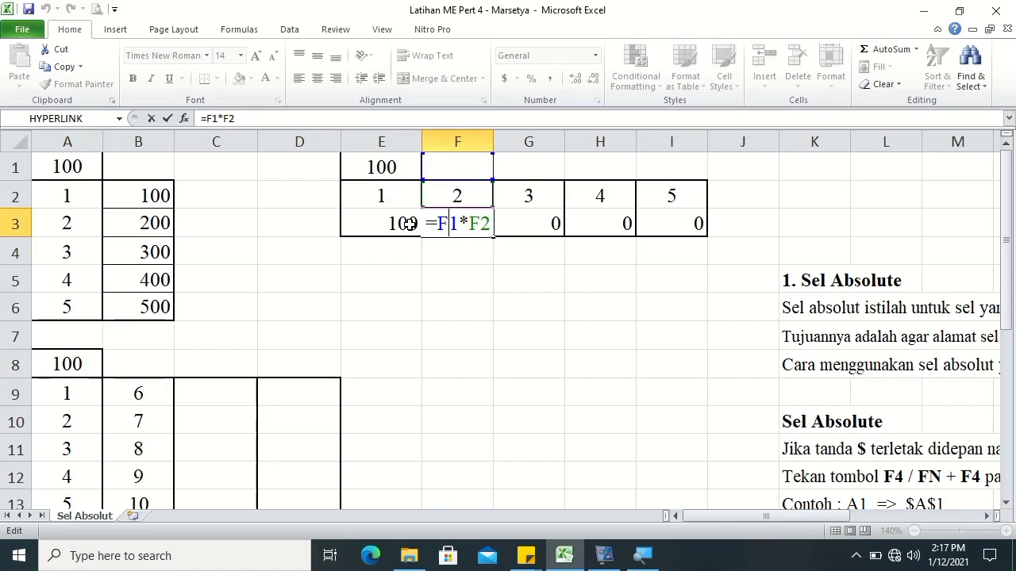
{"action": "key", "text": "Return"}
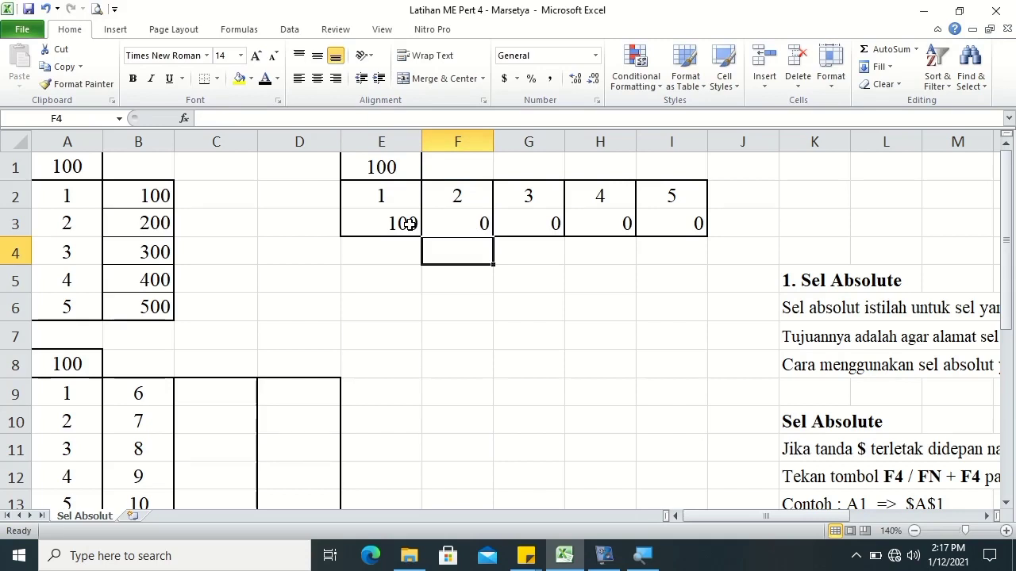
{"action": "left_click", "coordinate": [394, 135]}
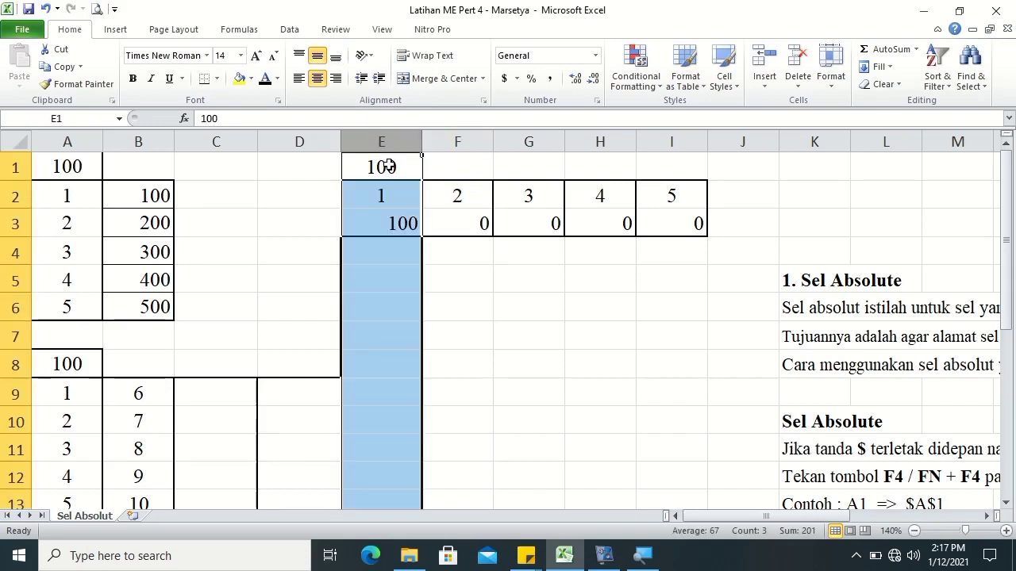
{"action": "left_click", "coordinate": [384, 223]}
{"action": "double_click", "coordinate": [392, 228]}
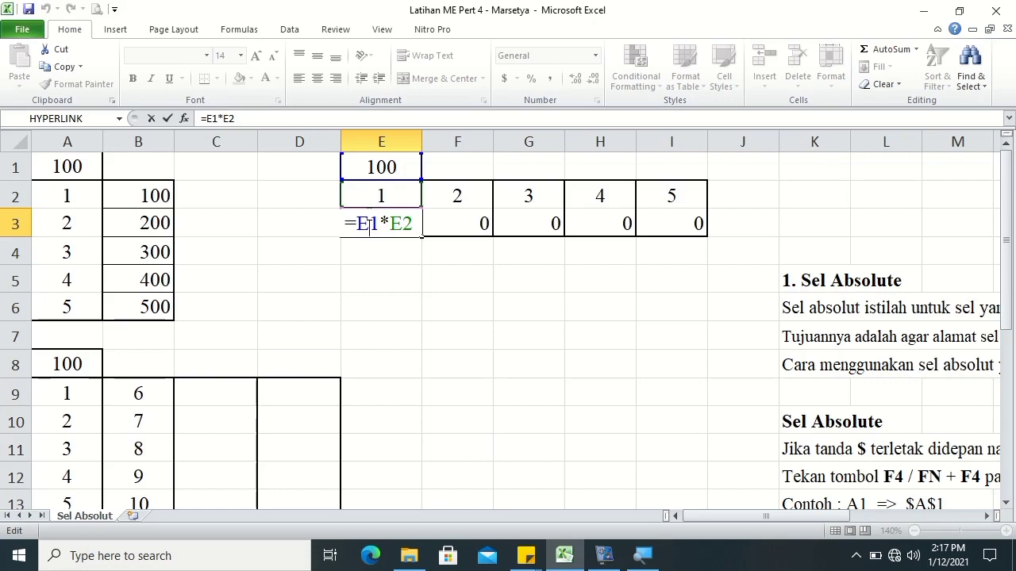
Make E3 =$E1*E2, fill it across to I3 for 100–500, and centre it
{"action": "key", "text": "F4"}
{"action": "key", "text": "F4"}
{"action": "key", "text": "F4"}
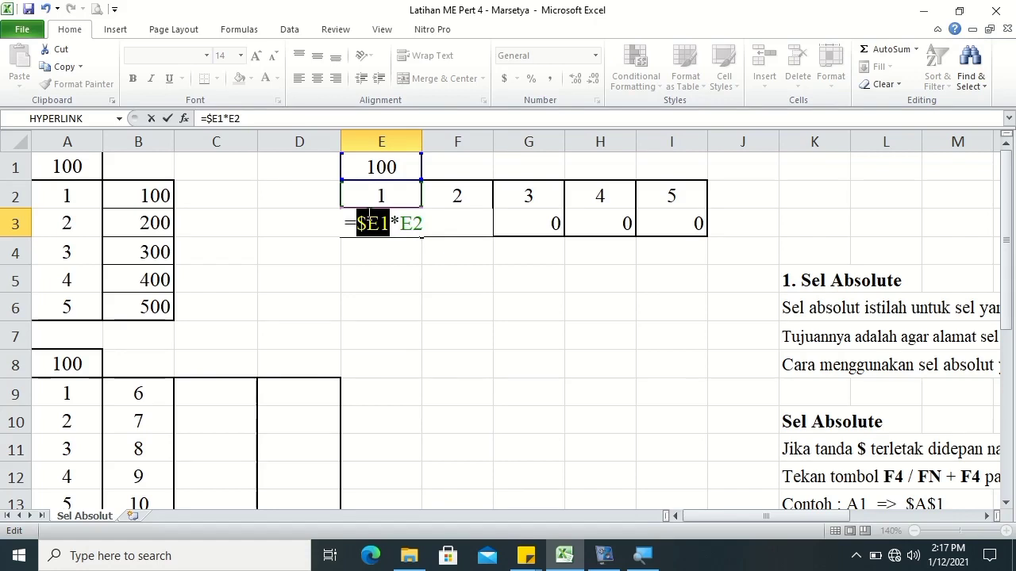
{"action": "key", "text": "Tab"}
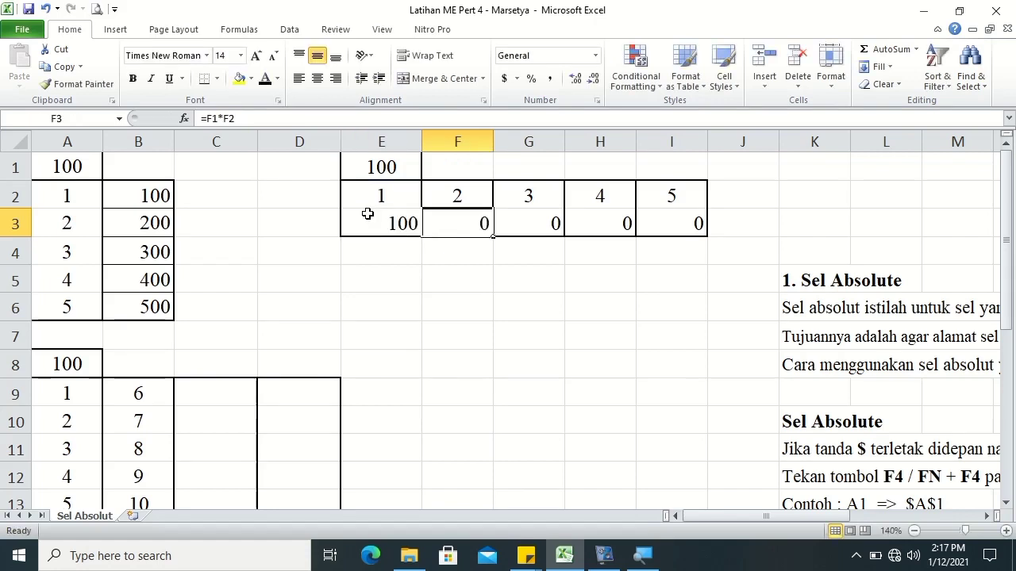
{"action": "left_click", "coordinate": [368, 213]}
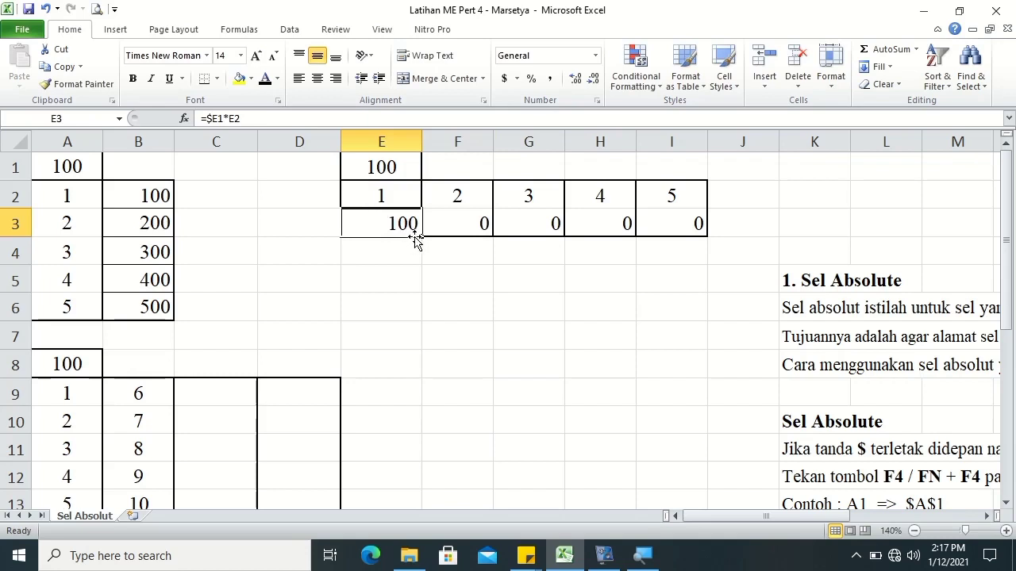
{"action": "left_click_drag", "start_coordinate": [422, 235], "coordinate": [712, 240]}
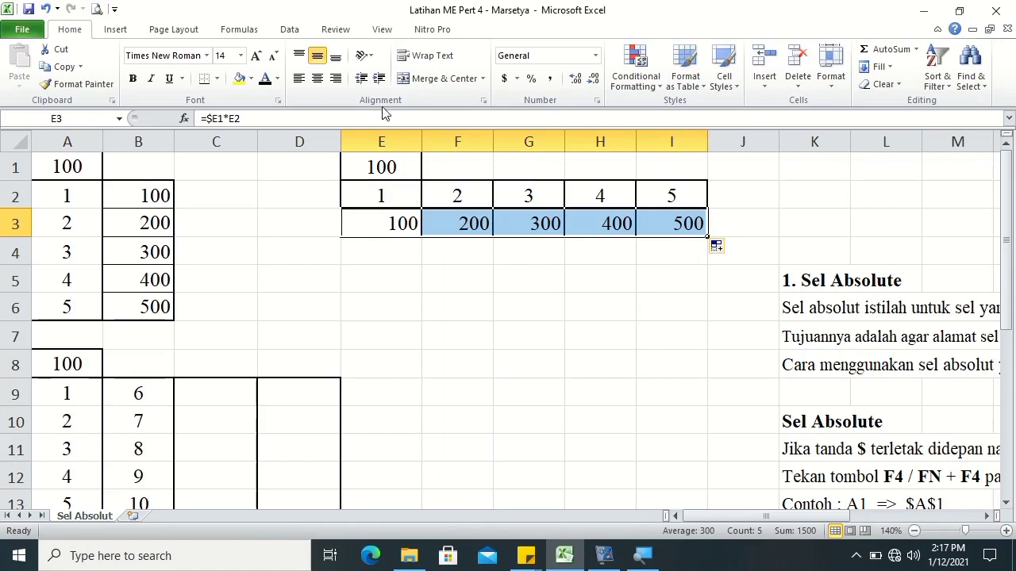
{"action": "left_click", "coordinate": [321, 81]}
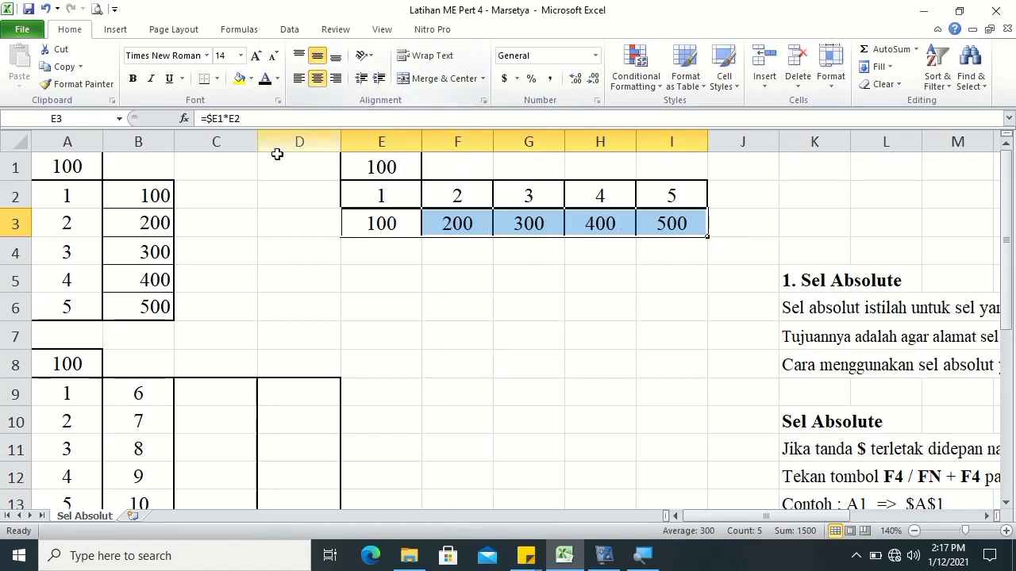
Centre the 100–500 values in B2:B6
{"action": "left_click_drag", "start_coordinate": [145, 195], "coordinate": [137, 309]}
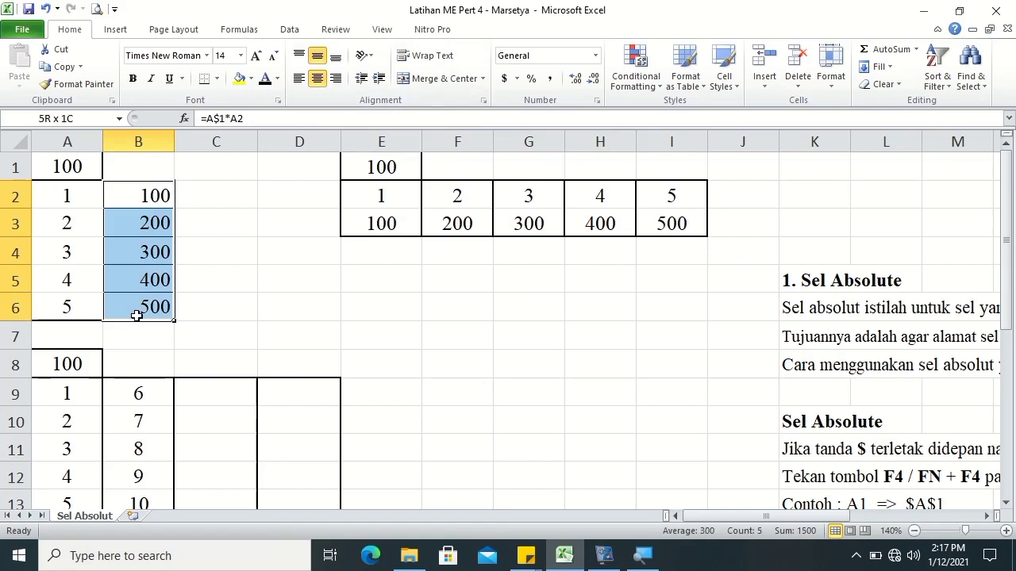
{"action": "left_click", "coordinate": [317, 83]}
{"action": "left_click", "coordinate": [185, 254]}
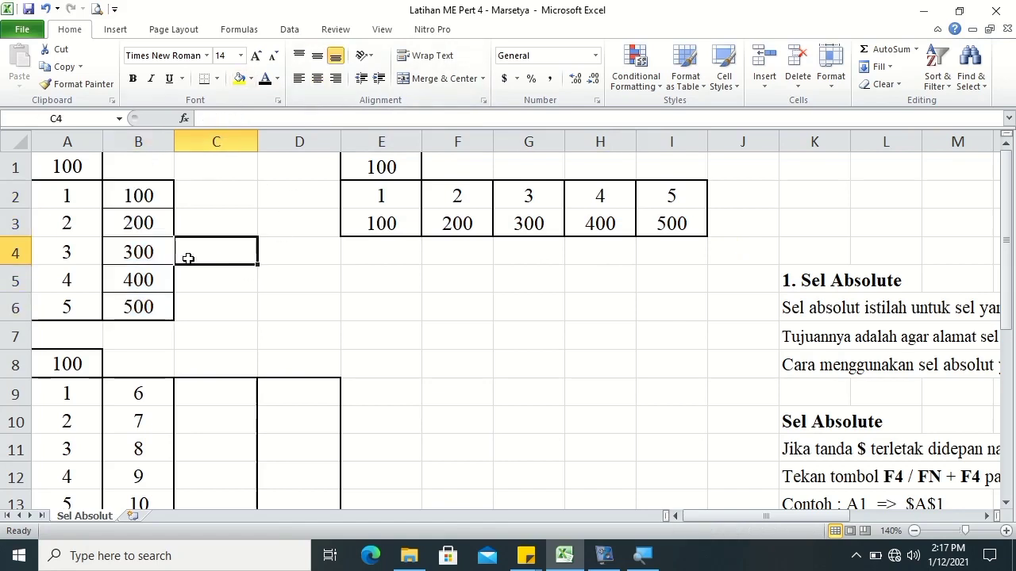
Remove the inside horizontal borders from B2:B6, keeping only the outline
{"action": "left_click_drag", "start_coordinate": [140, 196], "coordinate": [129, 298]}
{"action": "right_click", "coordinate": [128, 300]}
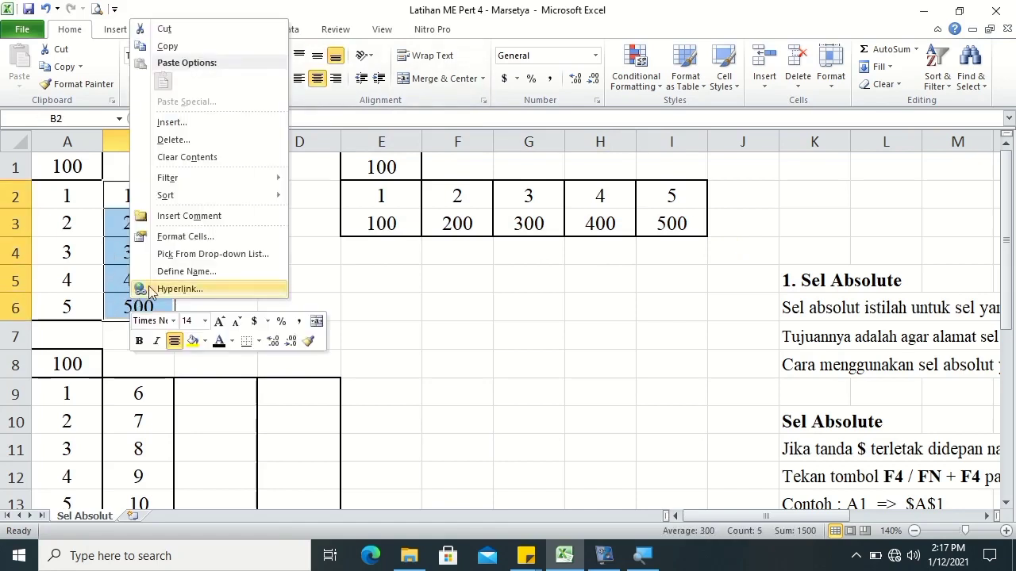
{"action": "left_click", "coordinate": [183, 237]}
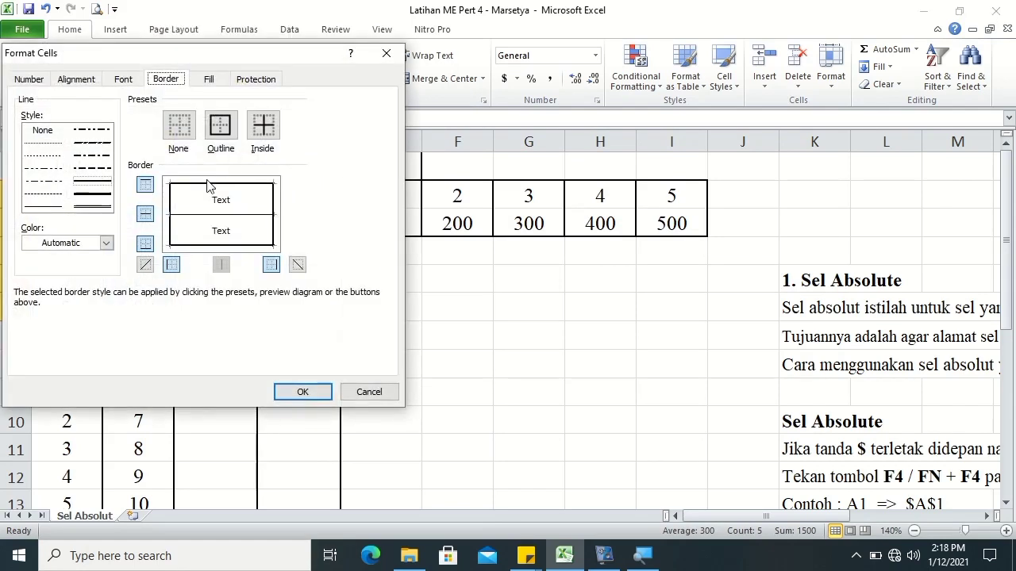
{"action": "left_click", "coordinate": [189, 215]}
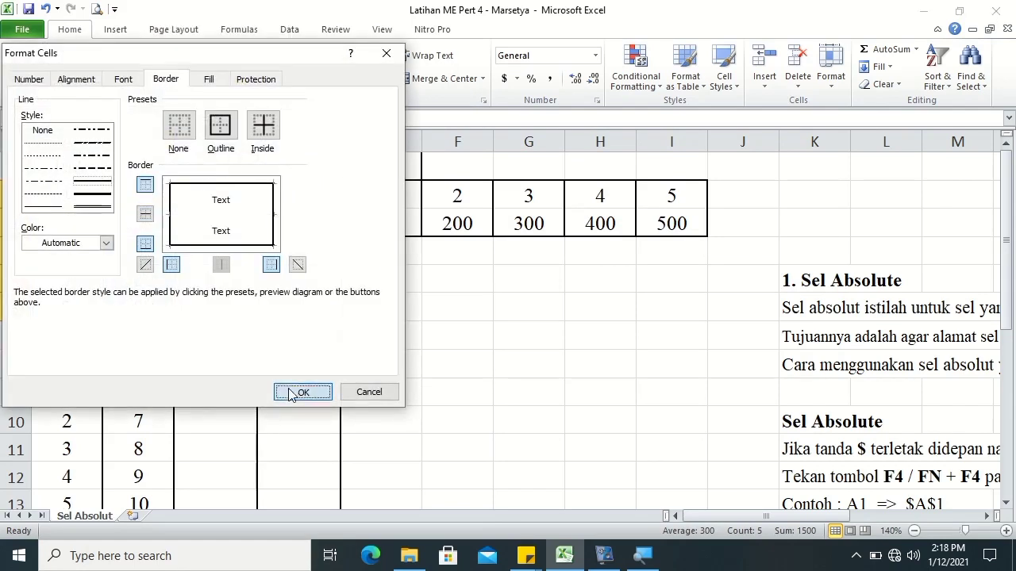
{"action": "left_click", "coordinate": [301, 390]}
{"action": "left_click", "coordinate": [377, 302]}
{"action": "left_click_drag", "start_coordinate": [1008, 302], "coordinate": [1011, 352]}
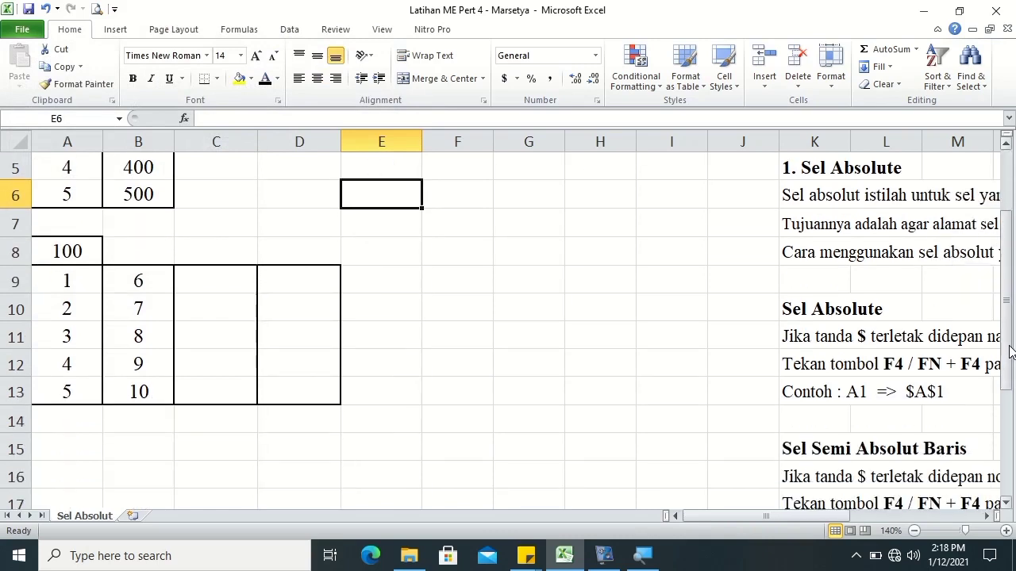
Point out the pairs of values in columns A and B that the third table will multiply
{"action": "left_click", "coordinate": [238, 281]}
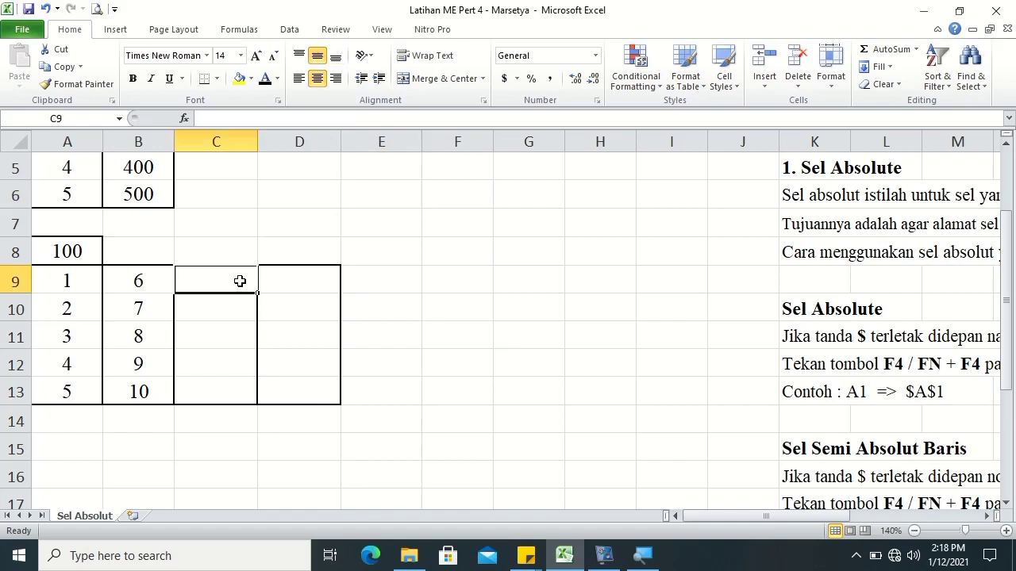
{"action": "left_click", "coordinate": [56, 253]}
{"action": "left_click", "coordinate": [50, 281]}
{"action": "left_click", "coordinate": [66, 252]}
{"action": "left_click", "coordinate": [136, 281]}
{"action": "left_click", "coordinate": [75, 253]}
{"action": "left_click", "coordinate": [73, 300]}
{"action": "left_click", "coordinate": [70, 252]}
{"action": "left_click", "coordinate": [136, 314]}
Enter =A8*A9 in C9 and fill it down to C13 and across into column D
{"action": "left_click", "coordinate": [204, 287]}
{"action": "type", "text": "="}
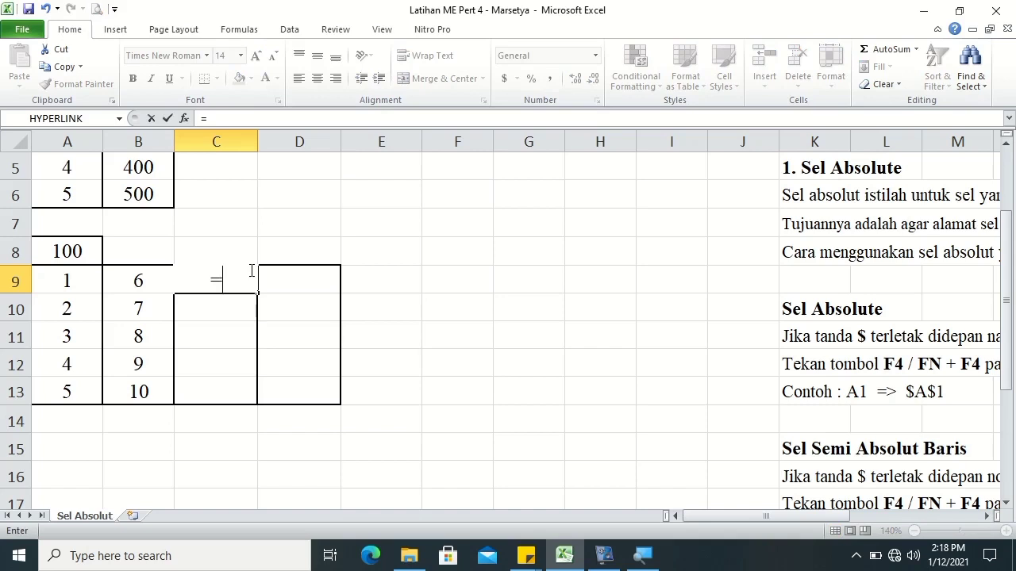
{"action": "left_click", "coordinate": [76, 250]}
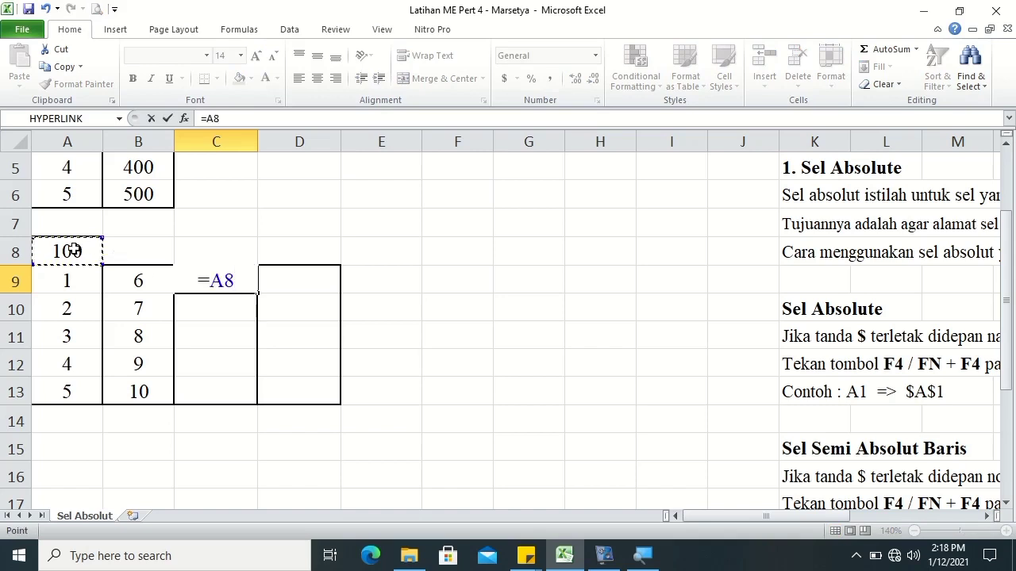
{"action": "type", "text": "*"}
{"action": "left_click", "coordinate": [62, 283]}
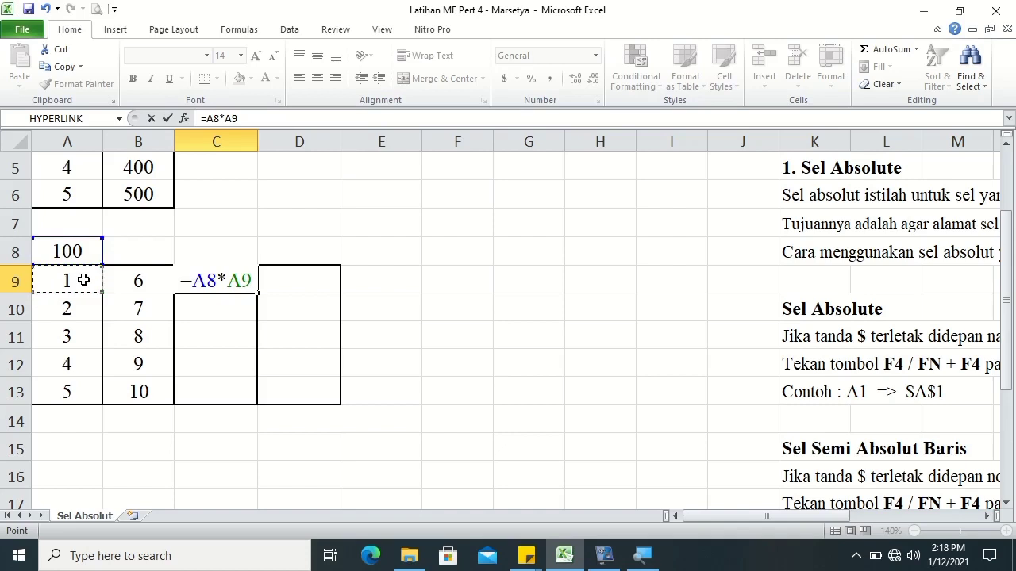
{"action": "key", "text": "Return"}
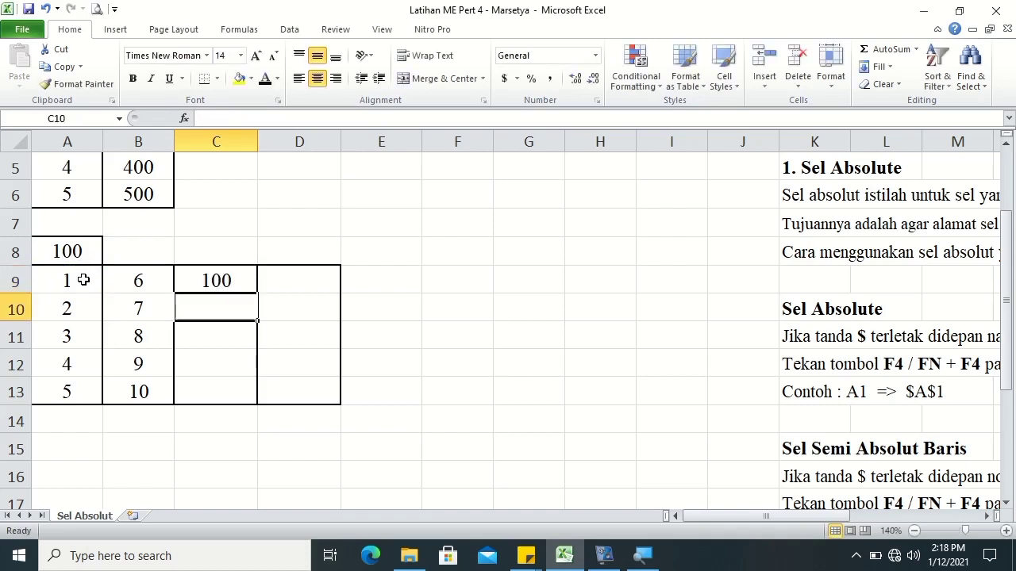
{"action": "left_click", "coordinate": [212, 282]}
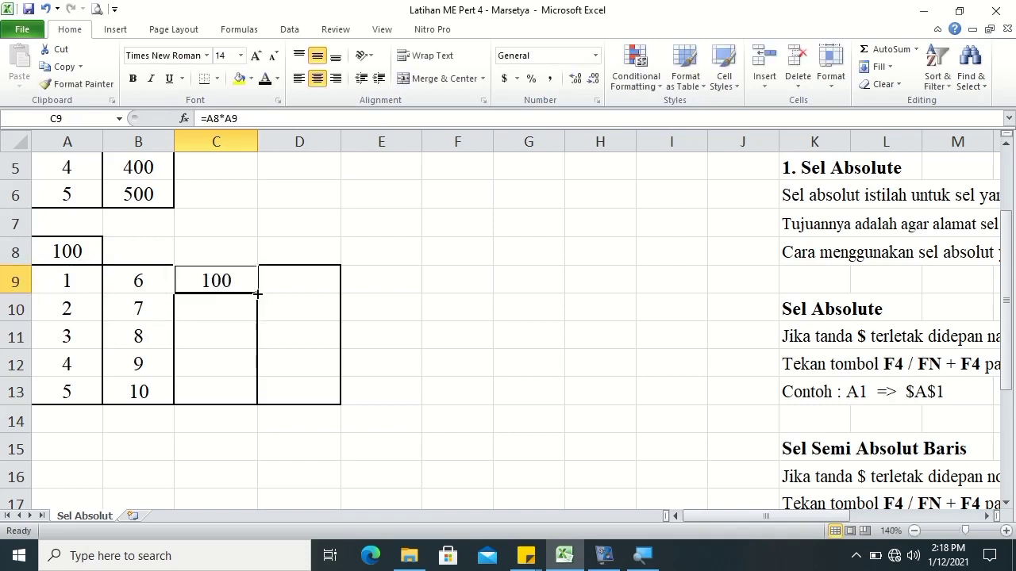
{"action": "left_click_drag", "start_coordinate": [257, 293], "coordinate": [249, 404]}
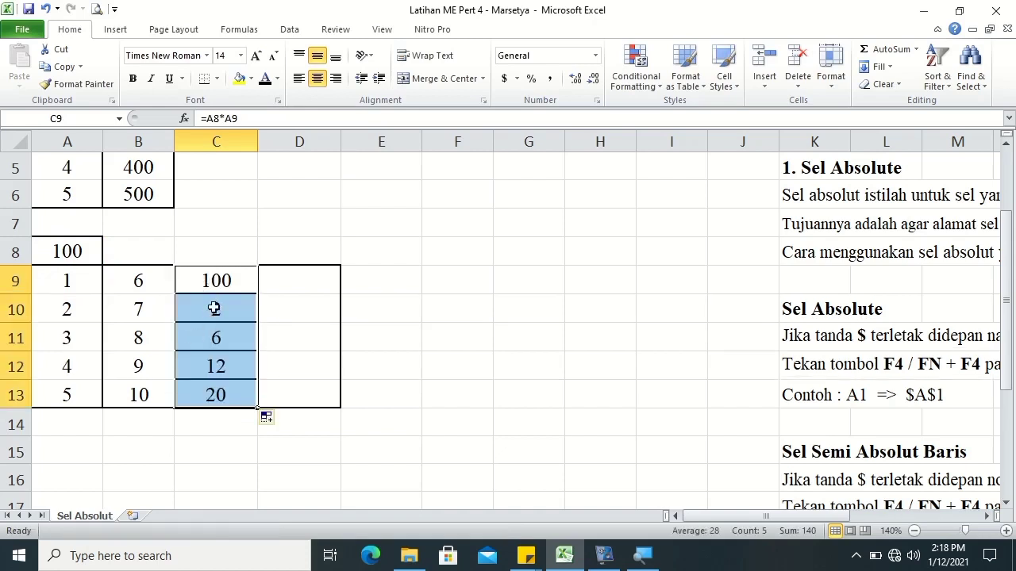
{"action": "left_click_drag", "start_coordinate": [257, 408], "coordinate": [317, 391]}
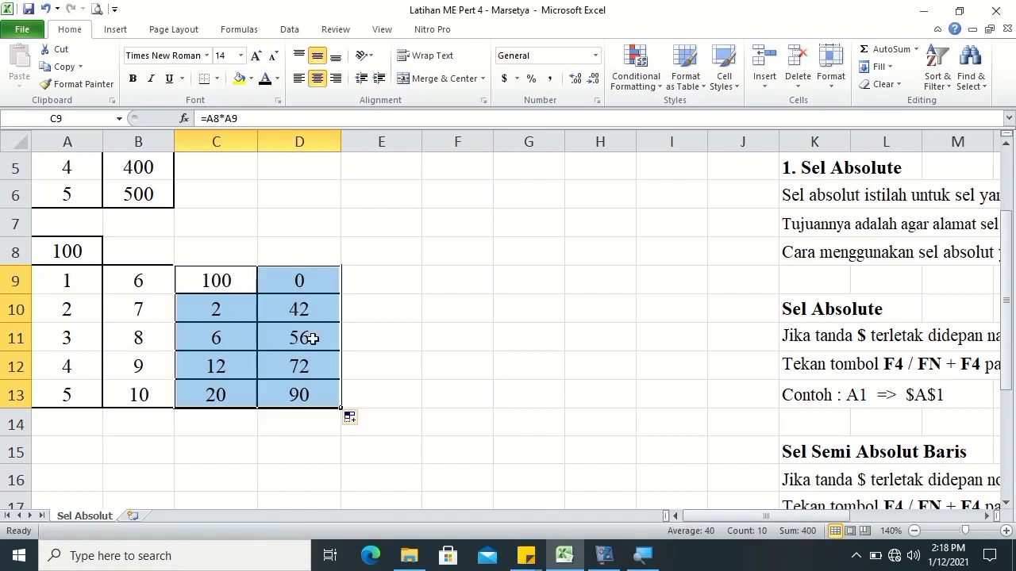
Inspect the shifted references in the copied formulas in D9 and C10, leaving them unchanged
{"action": "left_click", "coordinate": [316, 272]}
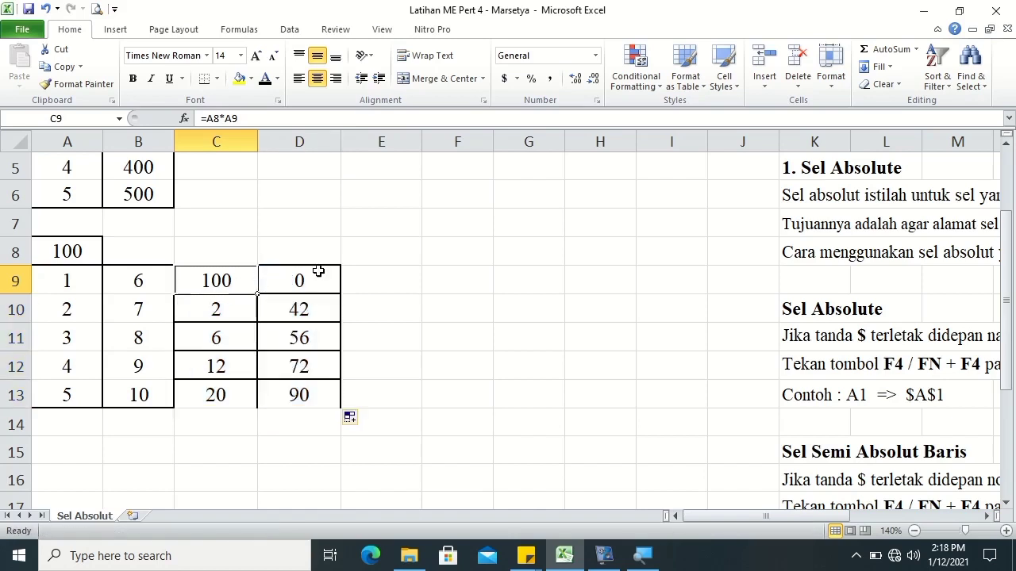
{"action": "double_click", "coordinate": [318, 271]}
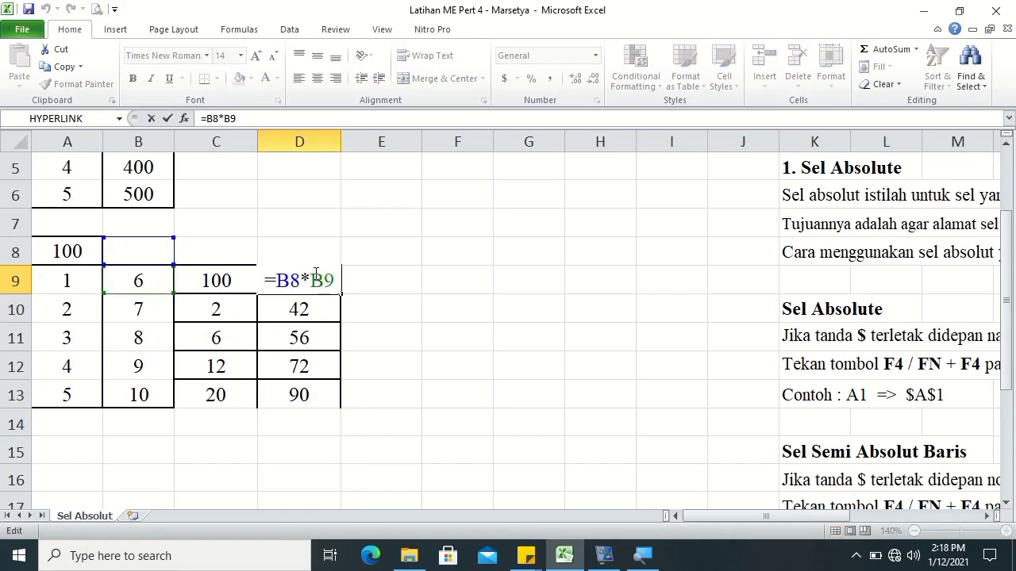
{"action": "left_click", "coordinate": [304, 279]}
{"action": "left_click", "coordinate": [387, 282]}
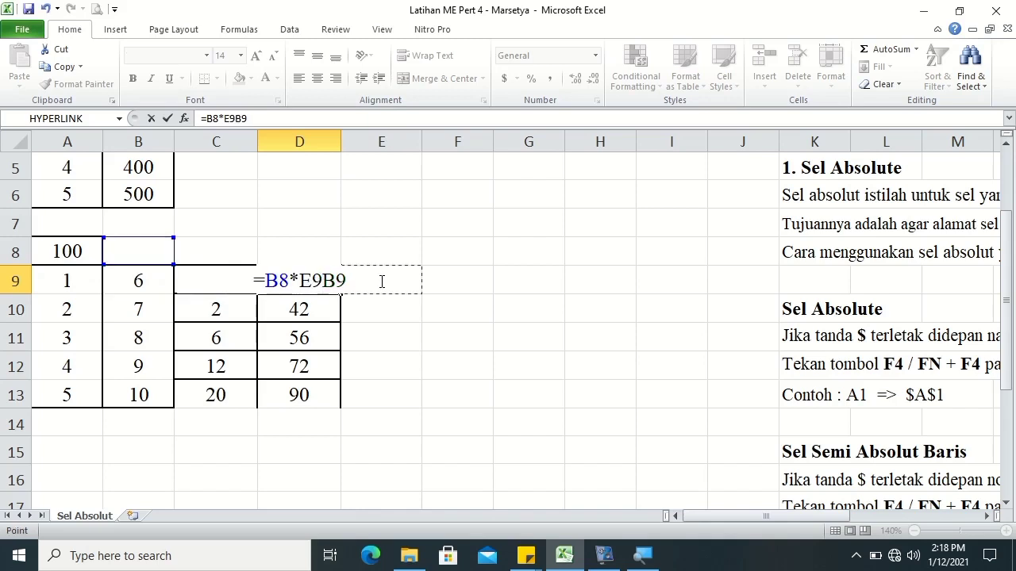
{"action": "key", "text": "BackSpace"}
{"action": "key", "text": "BackSpace"}
{"action": "key", "text": "Return"}
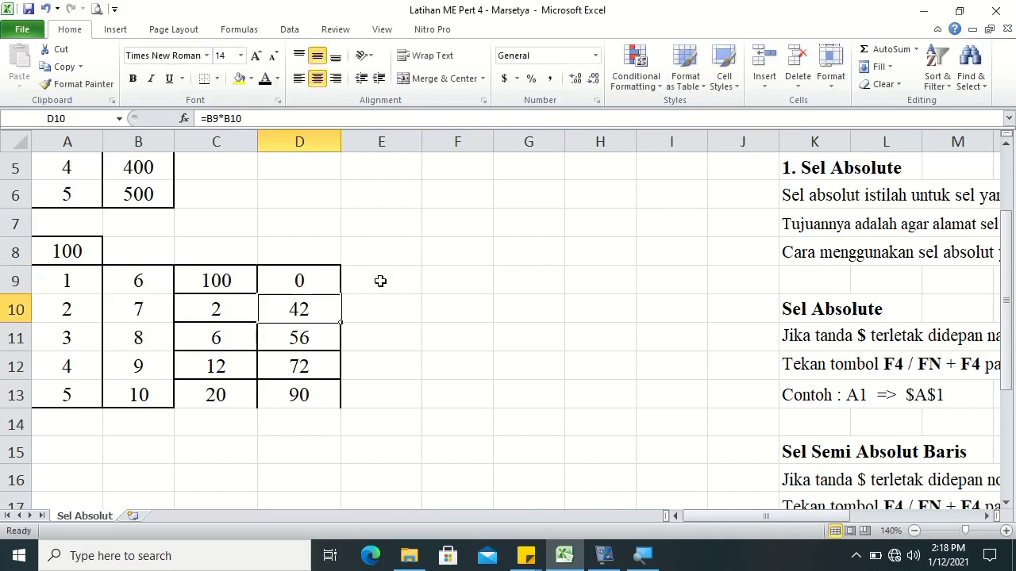
{"action": "double_click", "coordinate": [224, 309]}
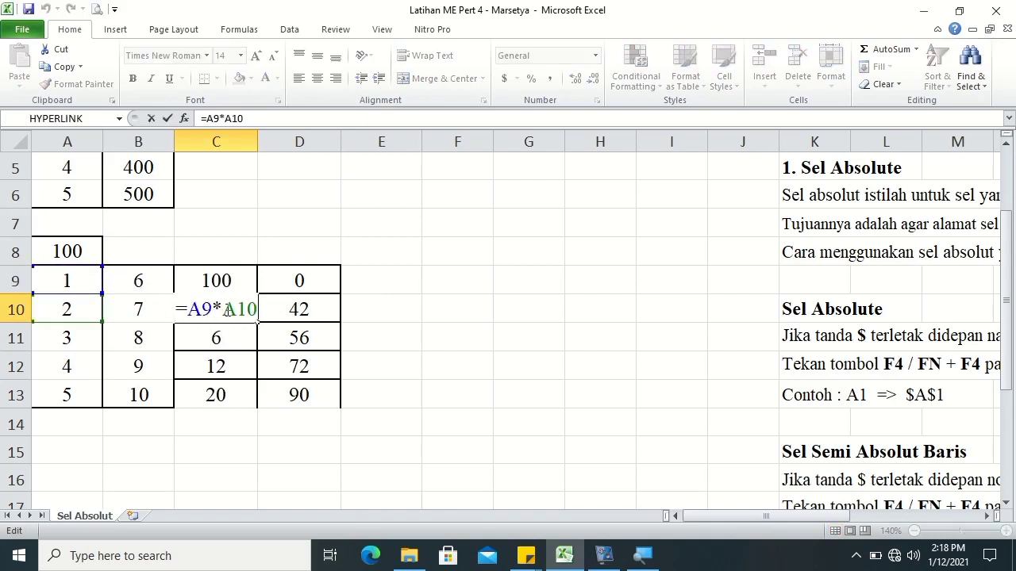
{"action": "key", "text": "Return"}
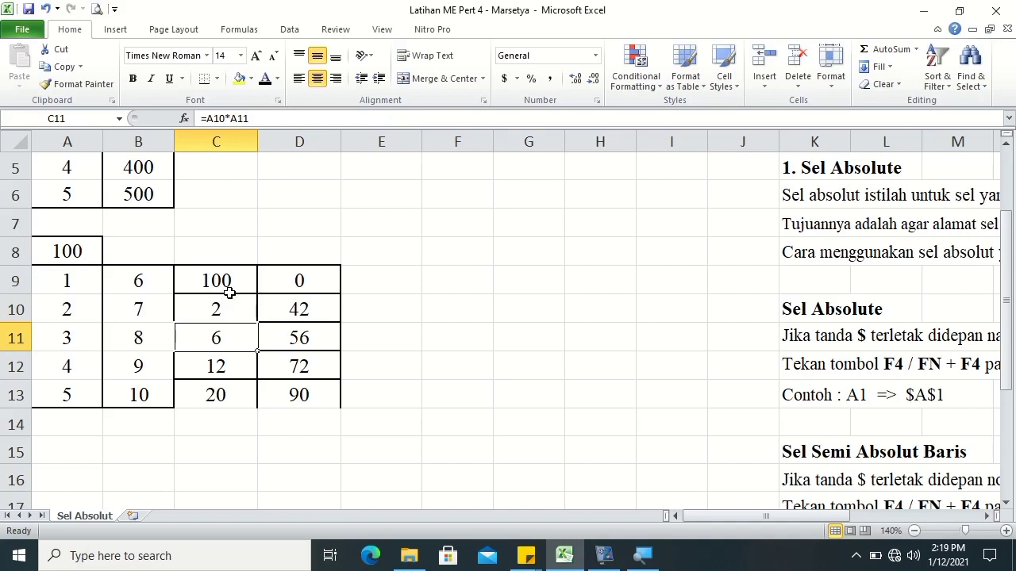
Edit C9's formula and make the A8 reference absolute as $A$8
{"action": "left_click", "coordinate": [226, 284]}
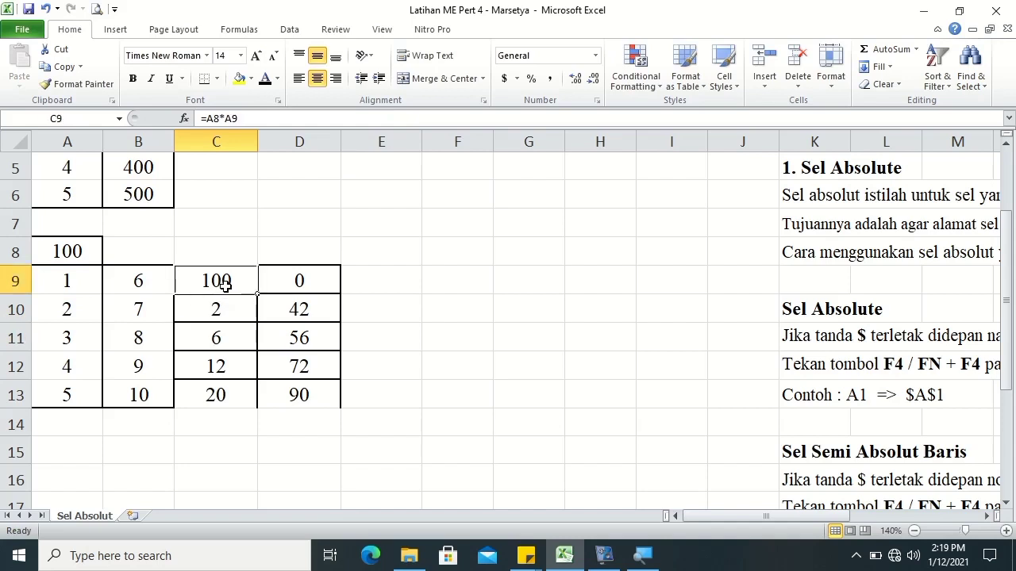
{"action": "double_click", "coordinate": [225, 284]}
{"action": "left_click", "coordinate": [207, 280]}
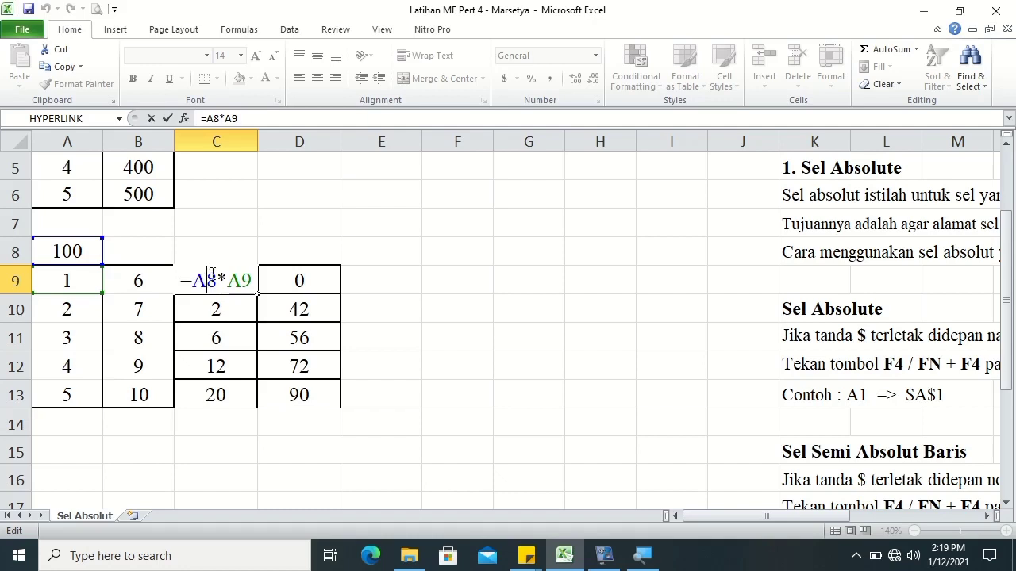
{"action": "key", "text": "F4"}
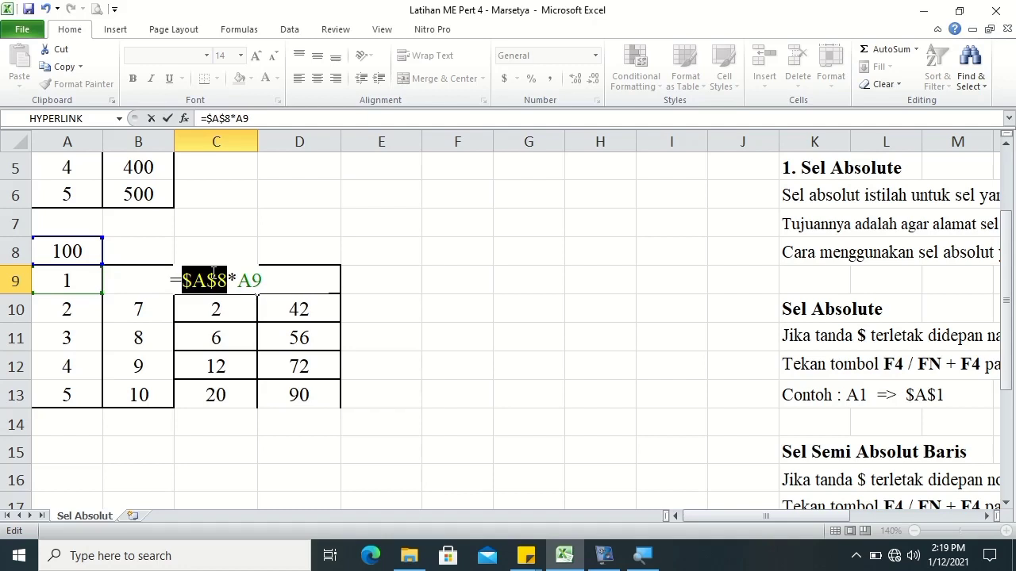
Commit =$A$8*A9 in C9 and fill it through C9:D13, giving 100–500 and 600–1000
{"action": "key", "text": "Return"}
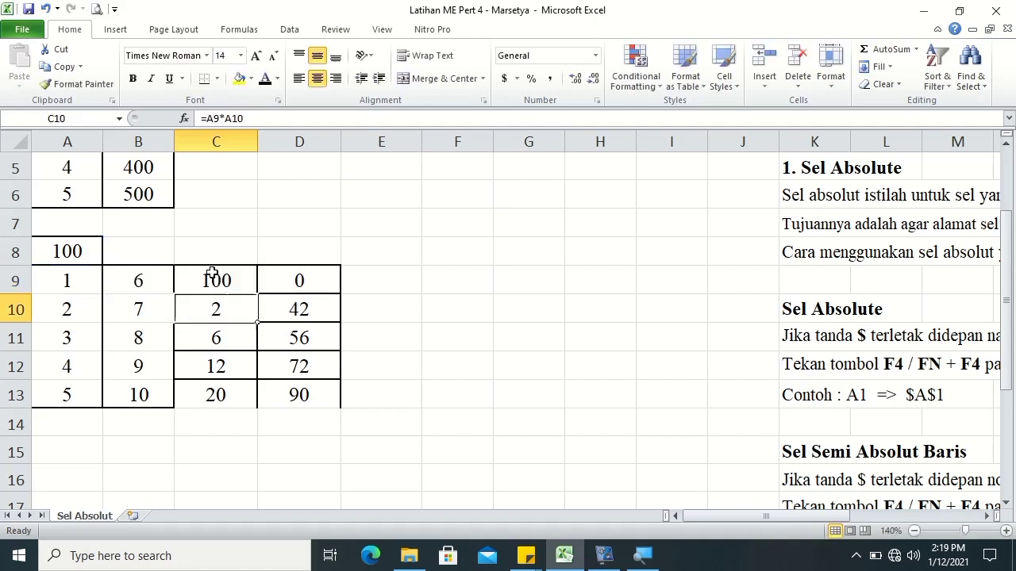
{"action": "left_click", "coordinate": [213, 273]}
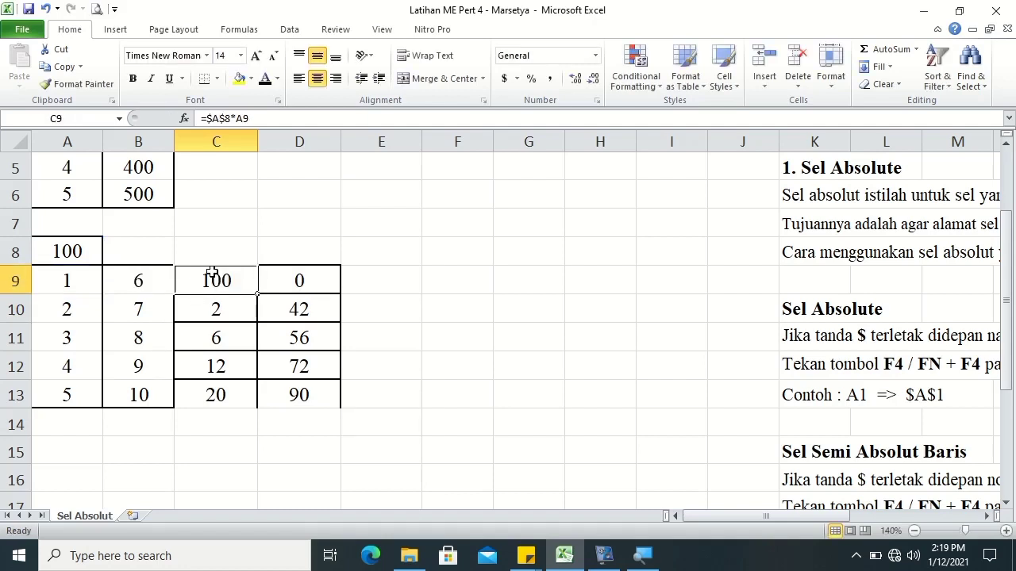
{"action": "left_click_drag", "start_coordinate": [257, 294], "coordinate": [255, 407]}
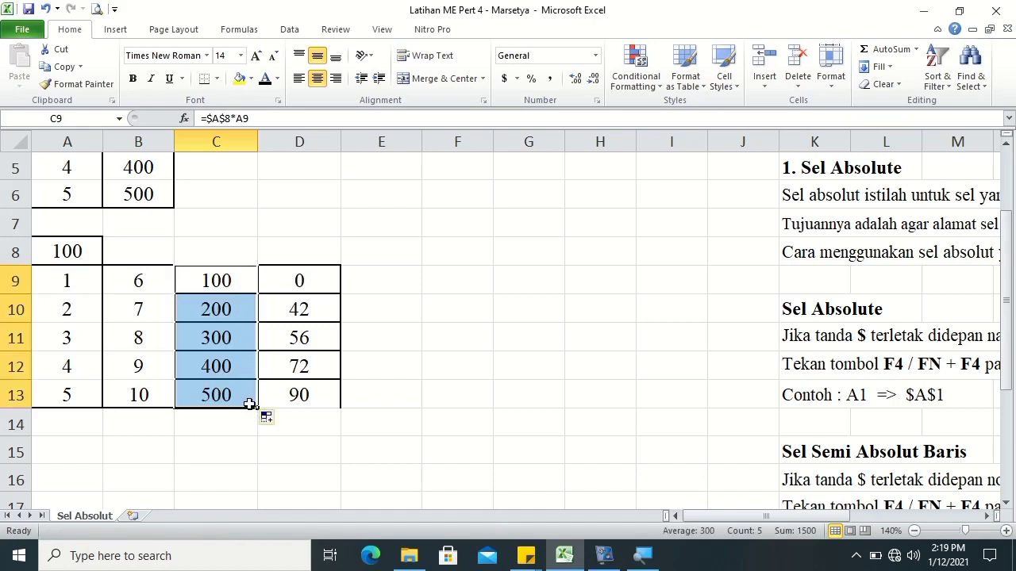
{"action": "left_click_drag", "start_coordinate": [257, 409], "coordinate": [352, 408]}
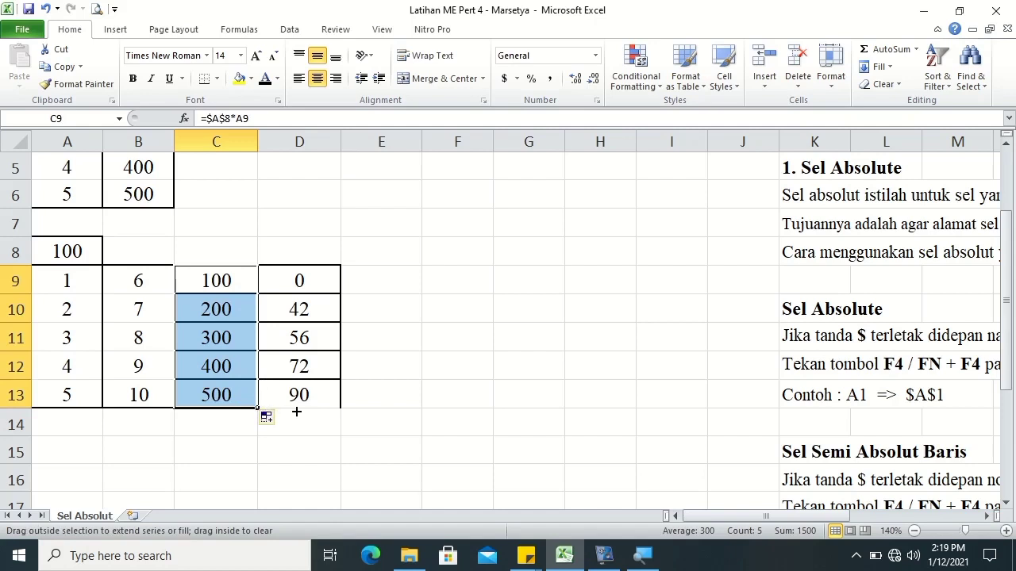
Clear the inside horizontal borders of C9:D13 with the None line style in Format Cells
{"action": "right_click", "coordinate": [300, 370]}
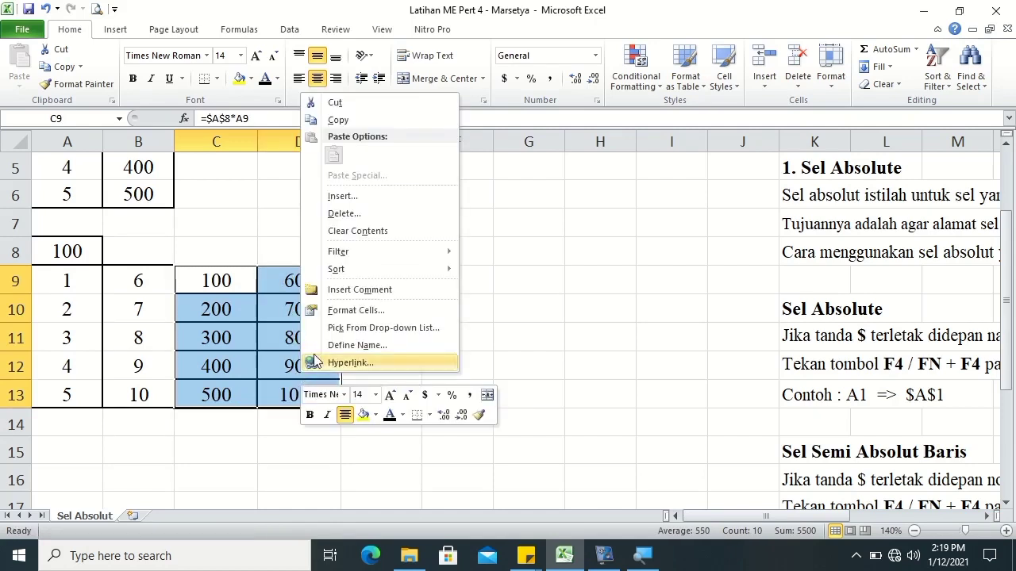
{"action": "left_click", "coordinate": [358, 310]}
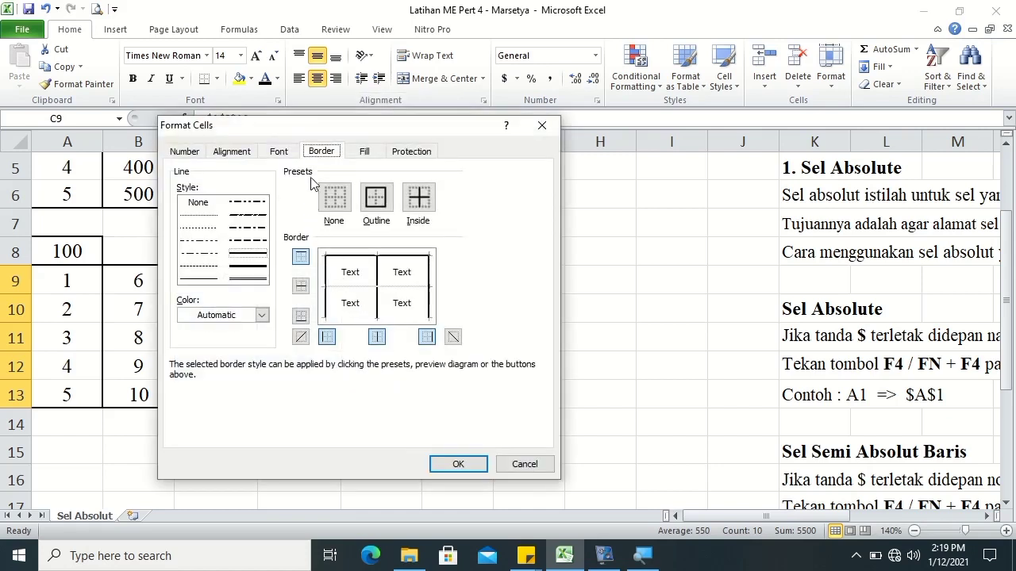
{"action": "left_click", "coordinate": [303, 315]}
{"action": "left_click", "coordinate": [199, 205]}
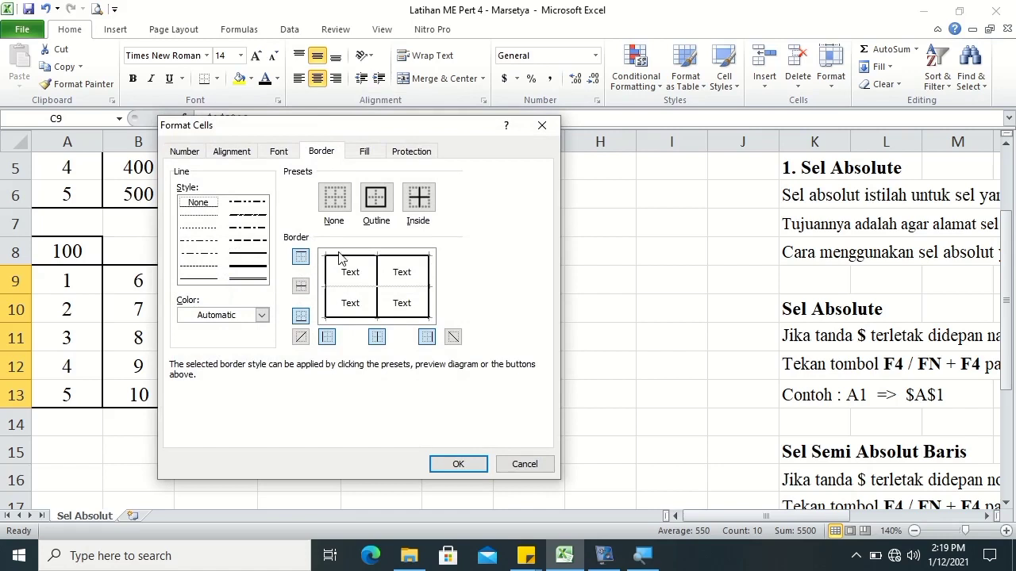
{"action": "left_click", "coordinate": [350, 290]}
{"action": "left_click", "coordinate": [458, 464]}
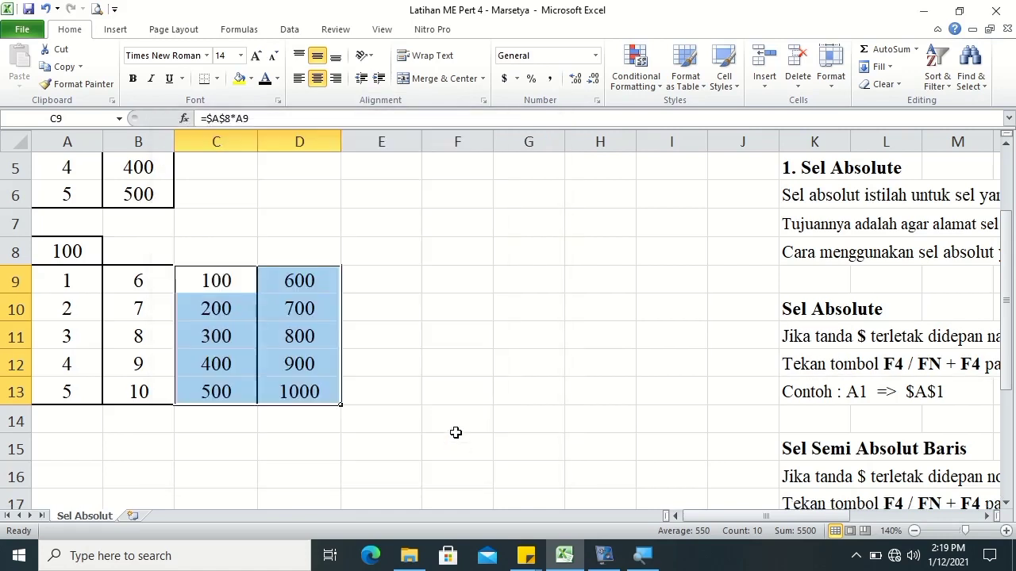
{"action": "left_click", "coordinate": [433, 380]}
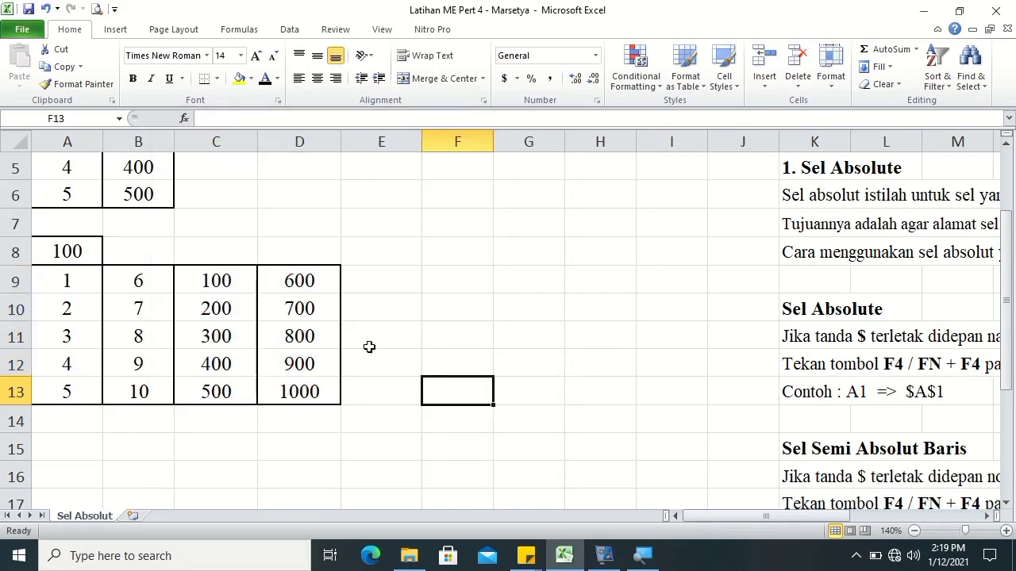
Review the absolute and mixed-reference formulas in C9, B2, row 1, E3 and column E
{"action": "left_click", "coordinate": [203, 280]}
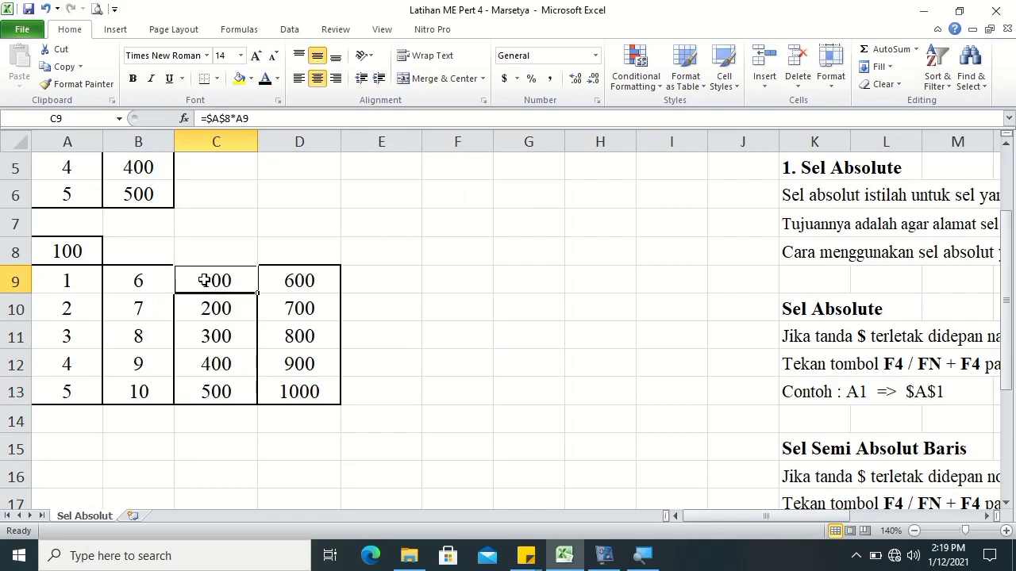
{"action": "left_click_drag", "start_coordinate": [1007, 268], "coordinate": [1008, 198]}
{"action": "left_click", "coordinate": [133, 196]}
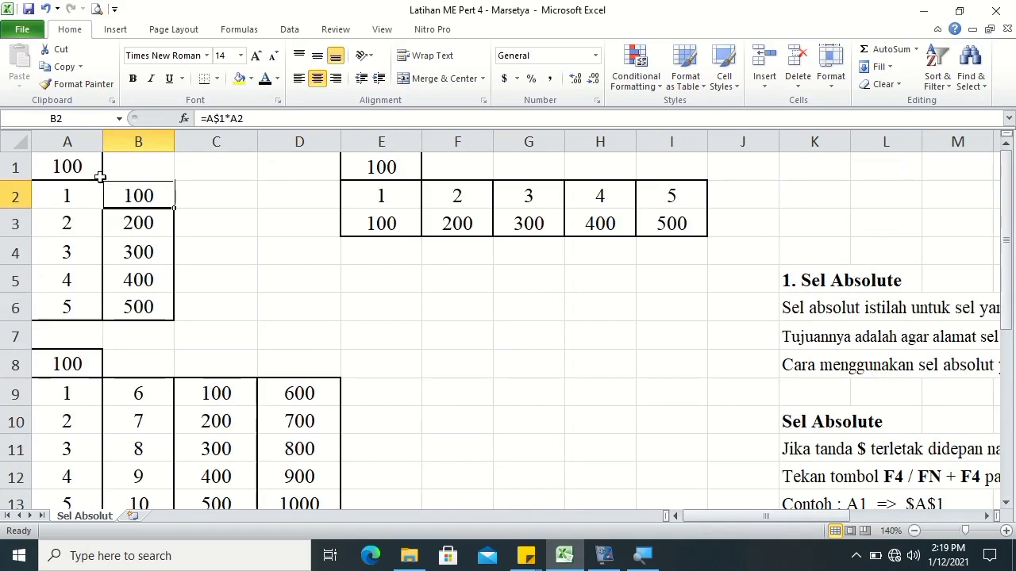
{"action": "left_click", "coordinate": [4, 168]}
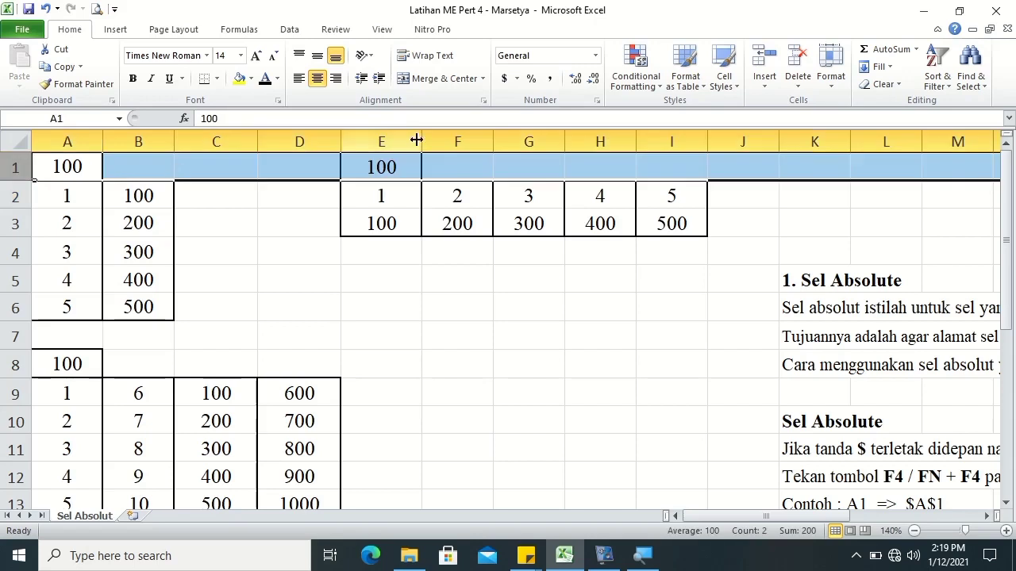
{"action": "left_click", "coordinate": [379, 219]}
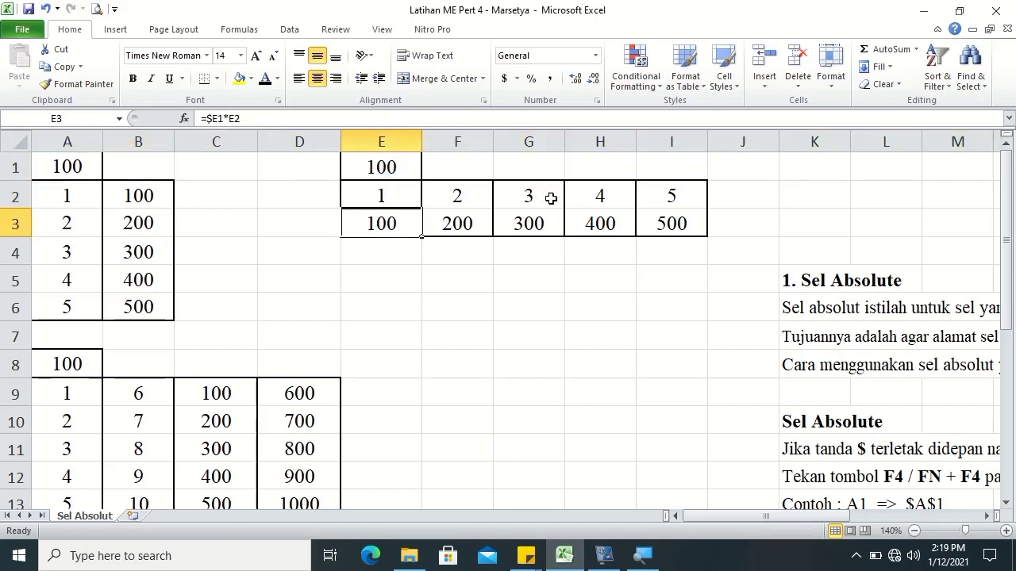
{"action": "left_click", "coordinate": [379, 140]}
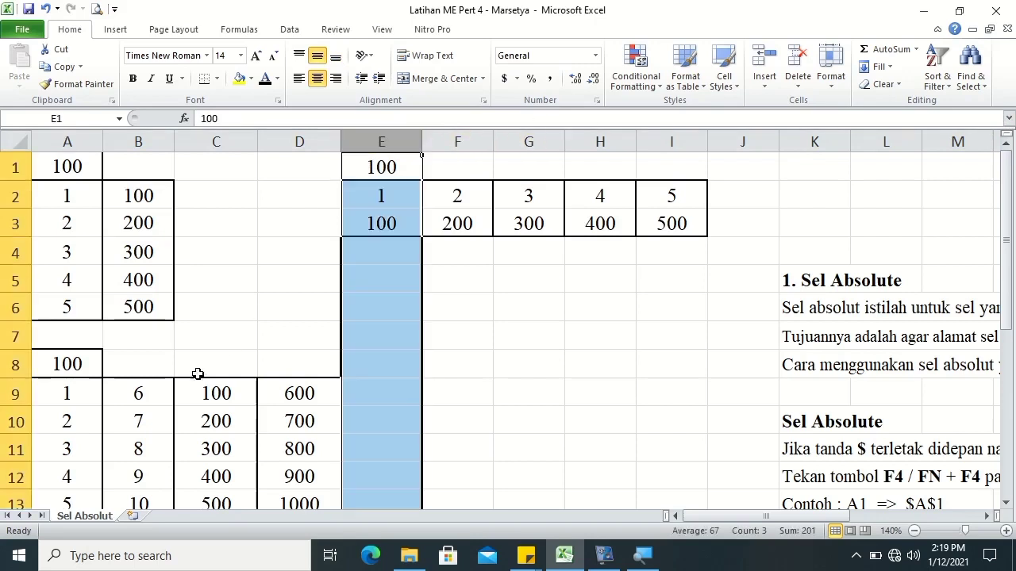
{"action": "left_click", "coordinate": [187, 399]}
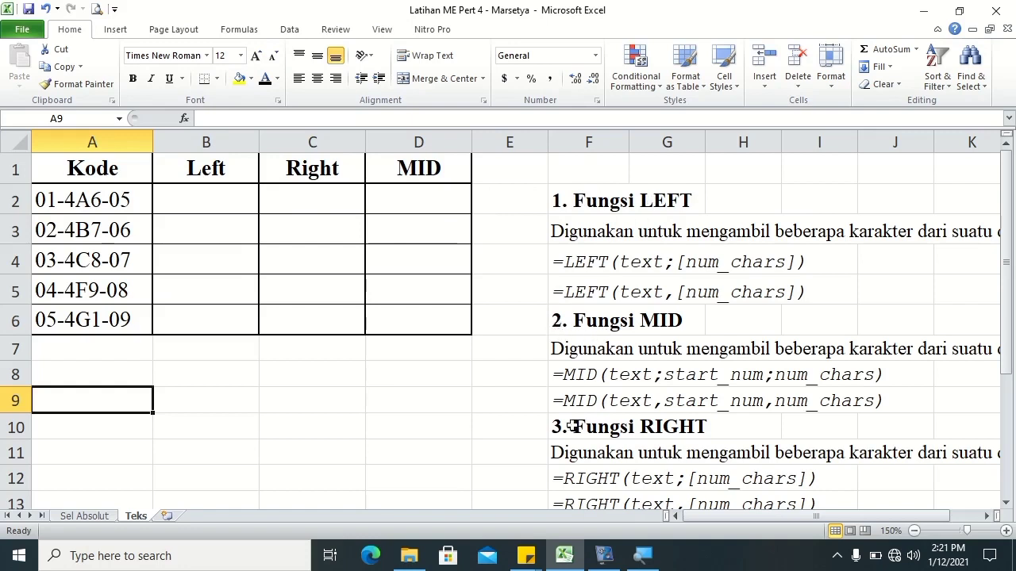
Scroll right and down to read the LEFT, MID and RIGHT syntax notes
{"action": "left_click_drag", "start_coordinate": [990, 517], "coordinate": [989, 517]}
{"action": "left_click", "coordinate": [1006, 503]}
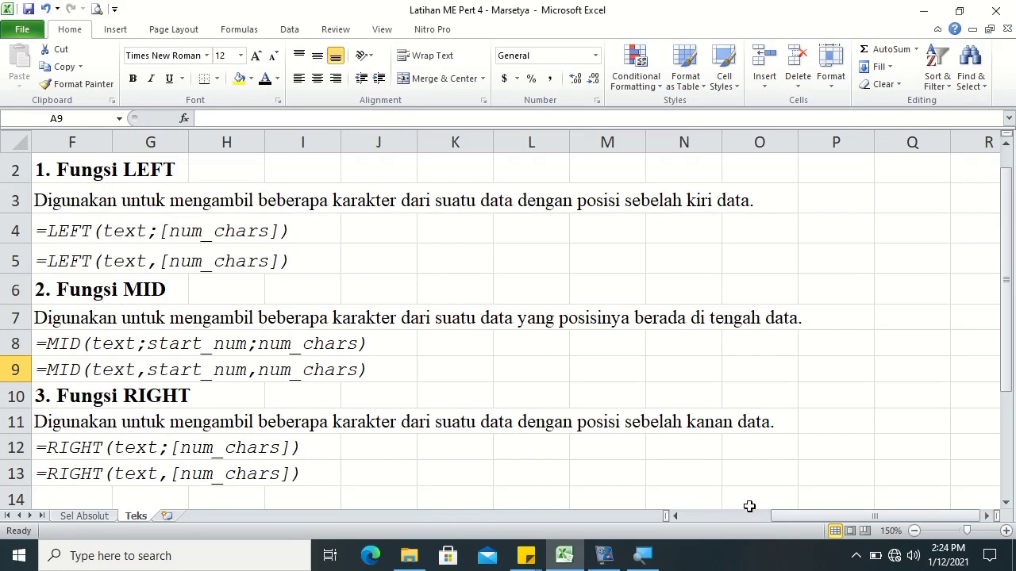
Scroll back to column A and select the first code 01-4A6-05 in A2
{"action": "left_click_drag", "start_coordinate": [780, 517], "coordinate": [660, 520]}
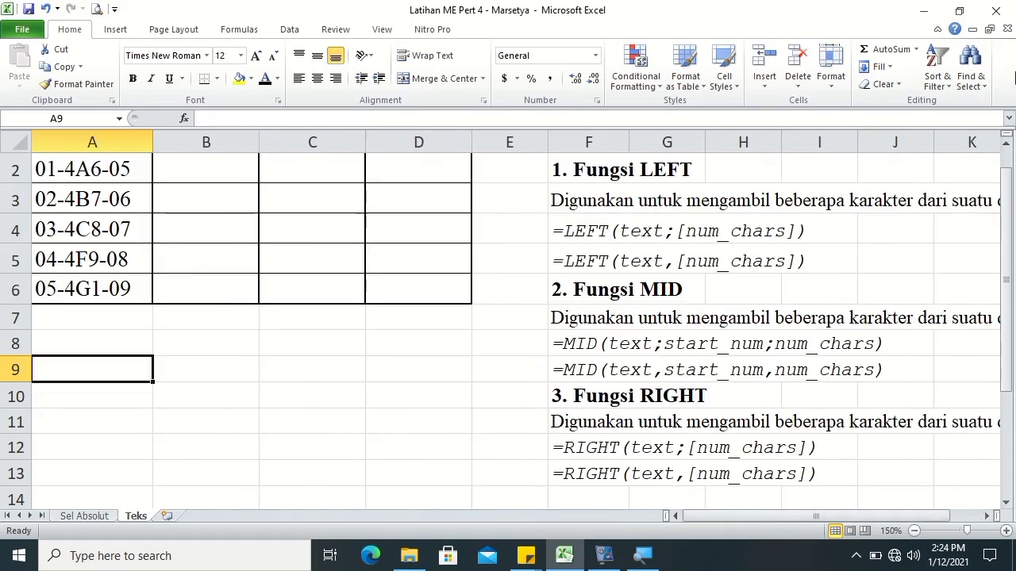
{"action": "left_click", "coordinate": [1006, 144]}
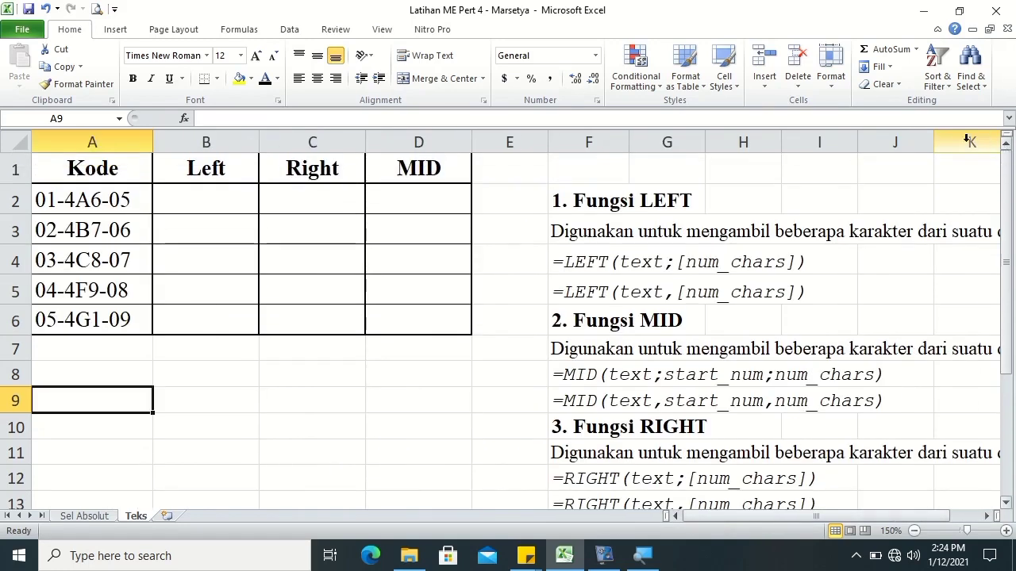
{"action": "left_click", "coordinate": [45, 205]}
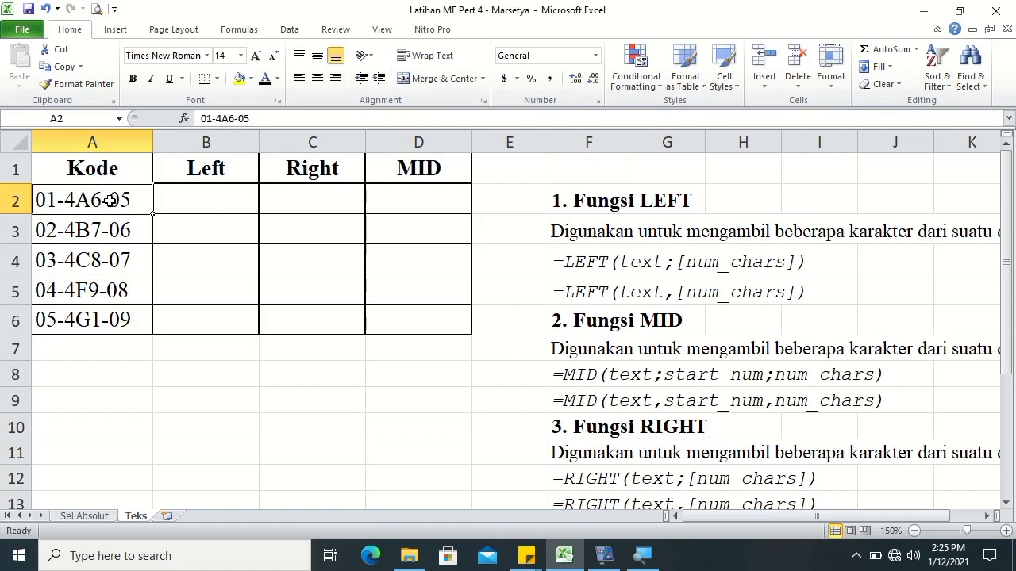
Enter =LEFT(A2,2) in B2 so it shows 01, then start typing =RIGHT in C2
{"action": "left_click", "coordinate": [190, 200]}
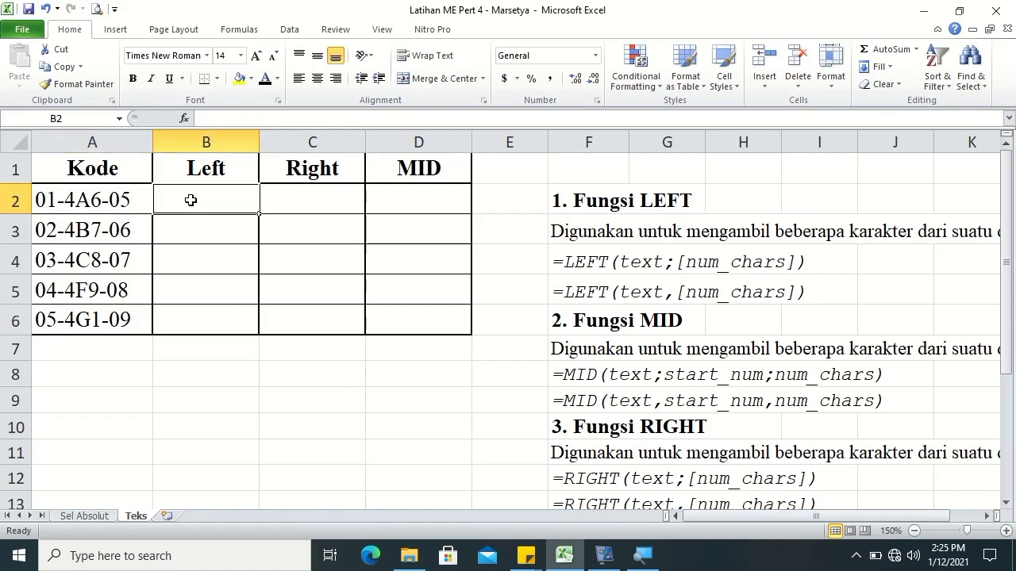
{"action": "type", "text": "="}
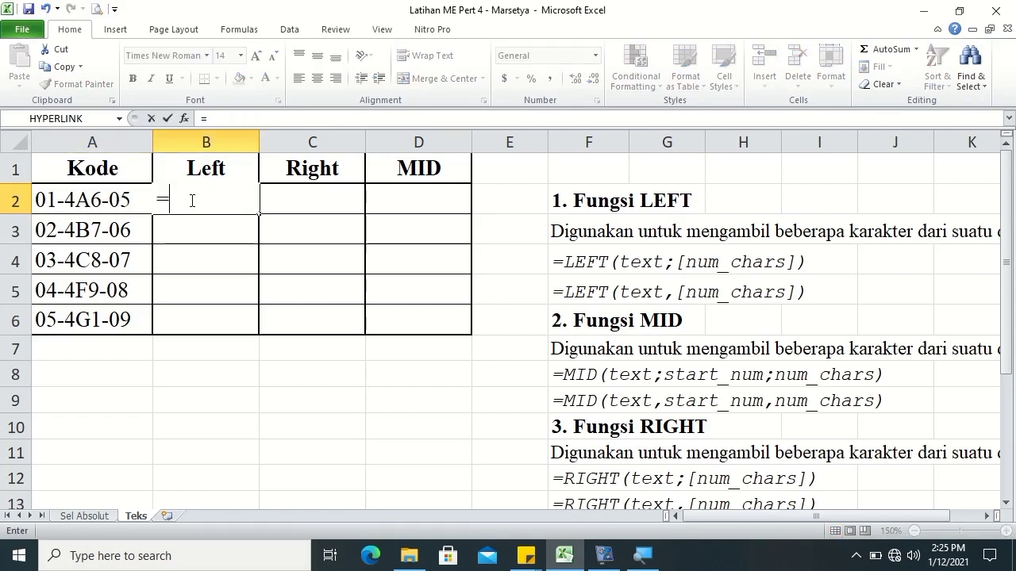
{"action": "type", "text": "lef"}
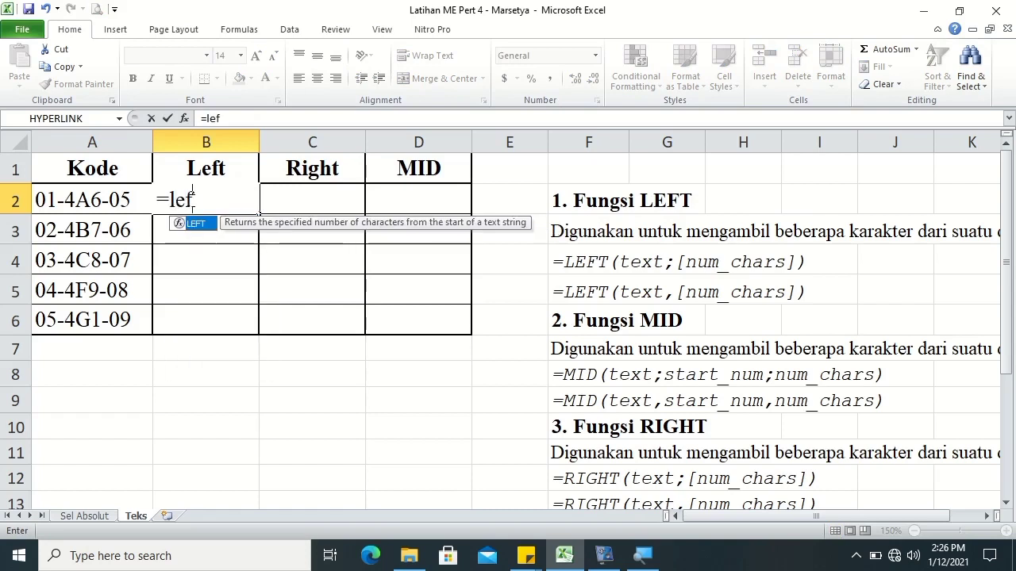
{"action": "key", "text": "Tab"}
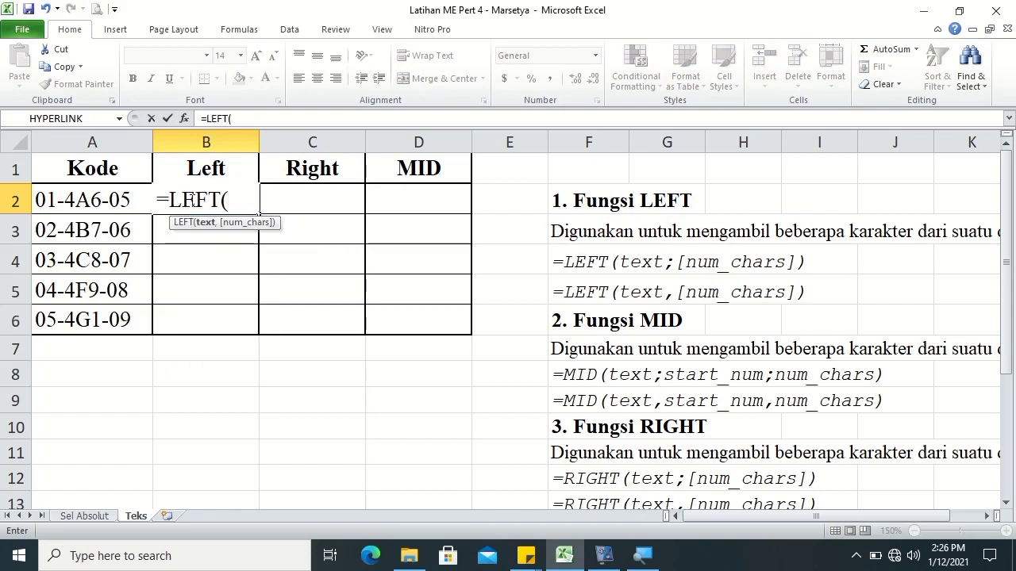
{"action": "left_click", "coordinate": [95, 204]}
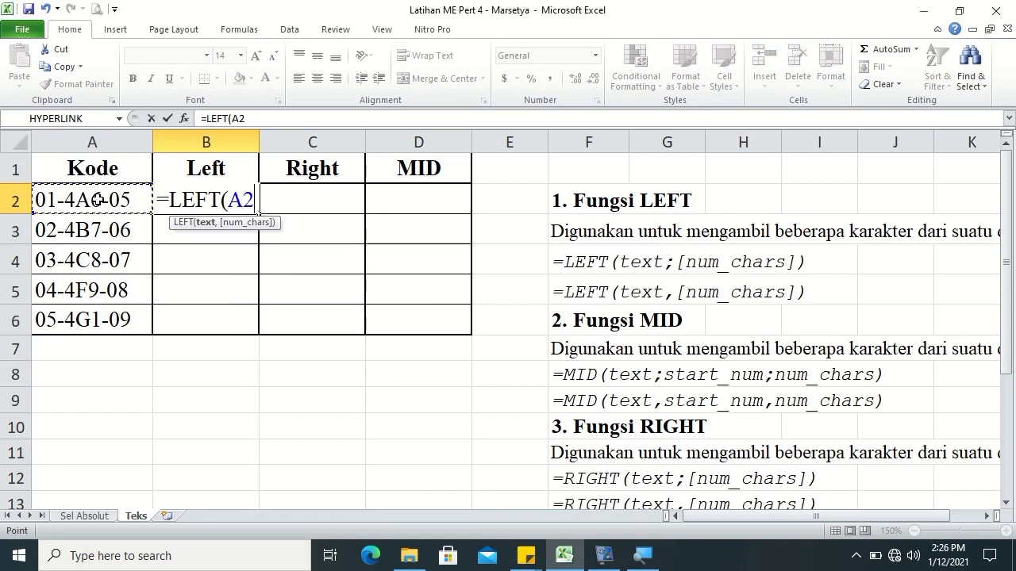
{"action": "type", "text": ","}
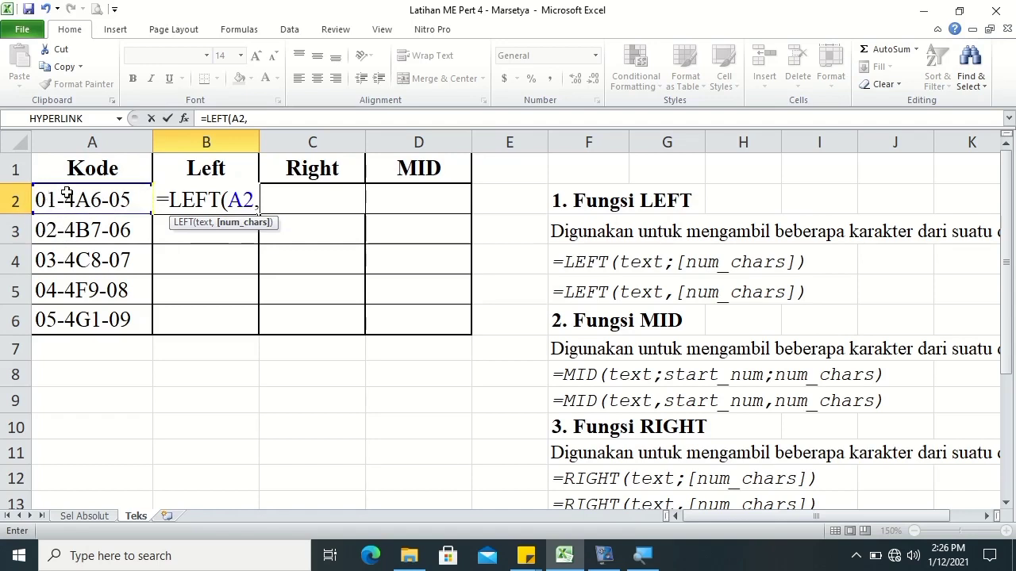
{"action": "type", "text": "2"}
{"action": "key", "text": "Tab"}
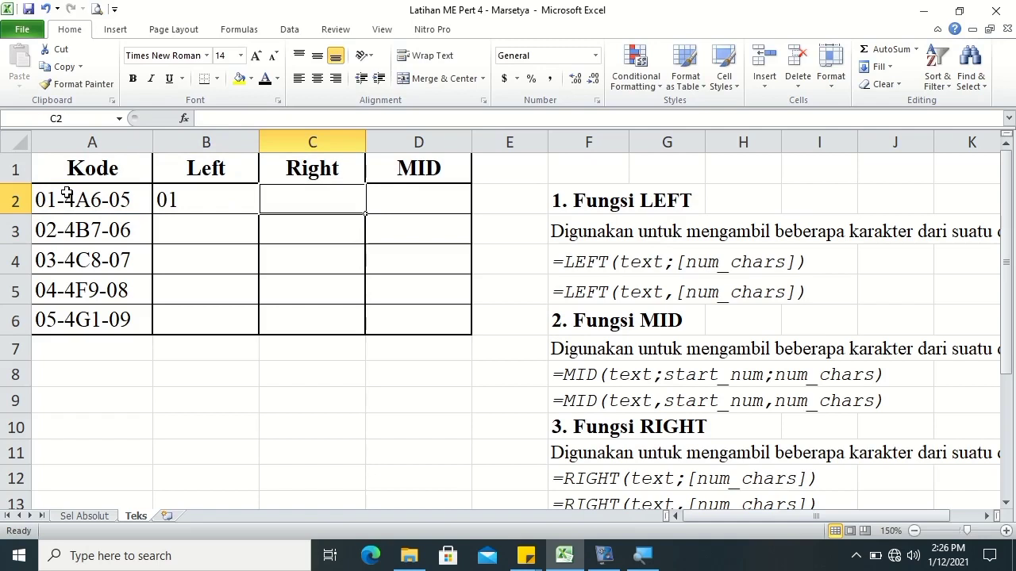
{"action": "type", "text": "=r"}
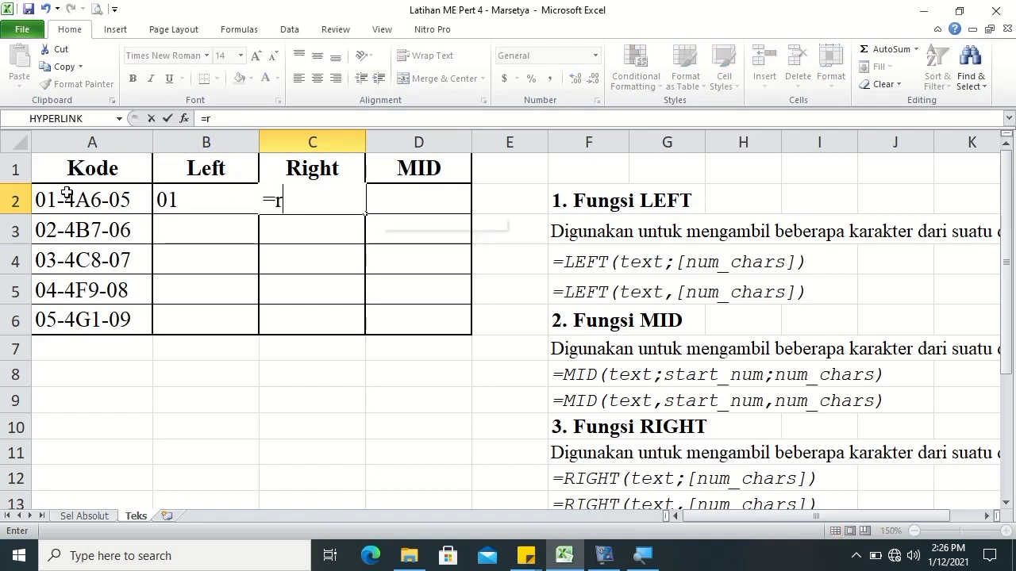
{"action": "type", "text": "i"}
Complete =RIGHT(A2,2) in C2 so it returns 05
{"action": "key", "text": "Tab"}
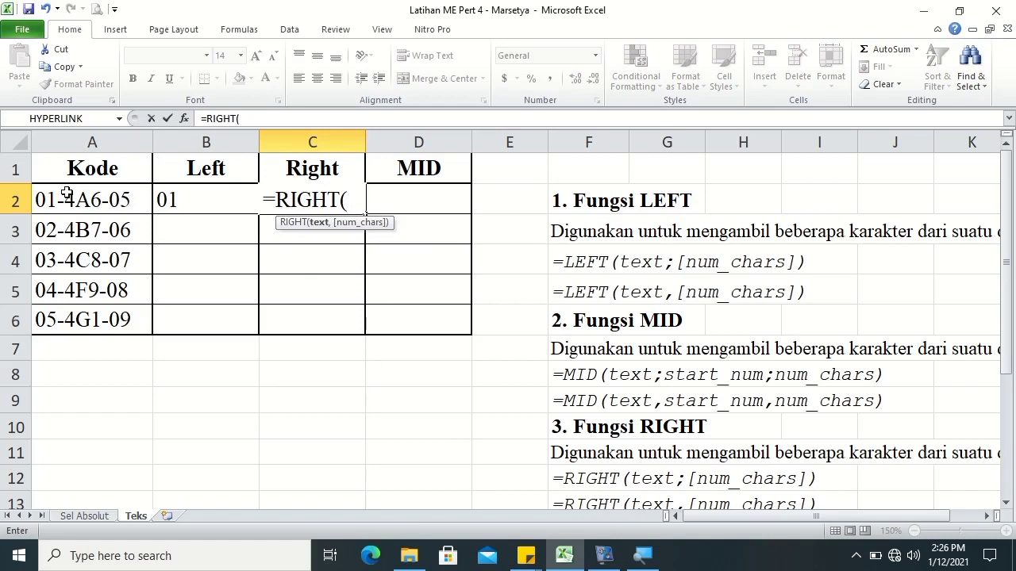
{"action": "left_click", "coordinate": [66, 194]}
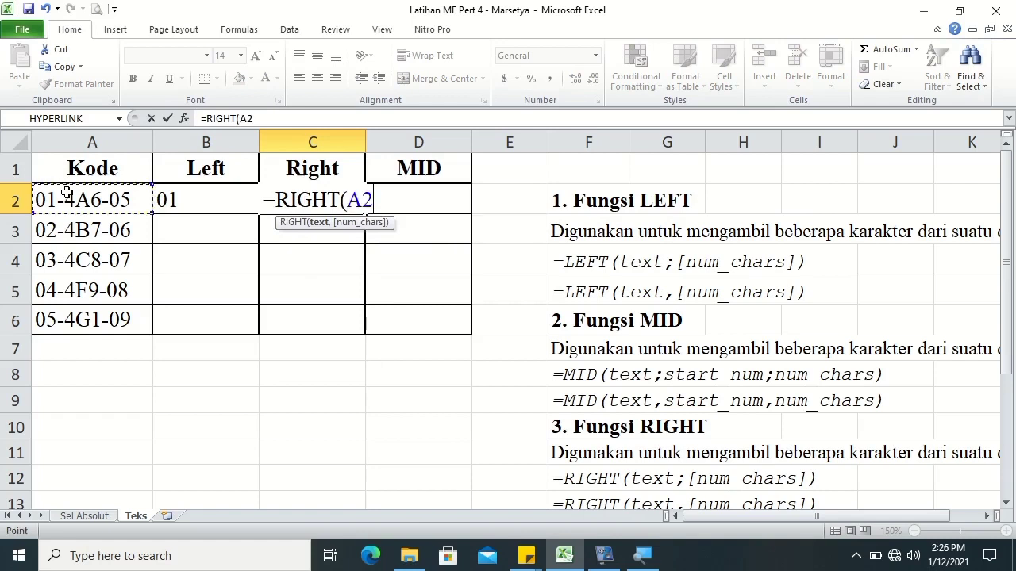
{"action": "type", "text": ","}
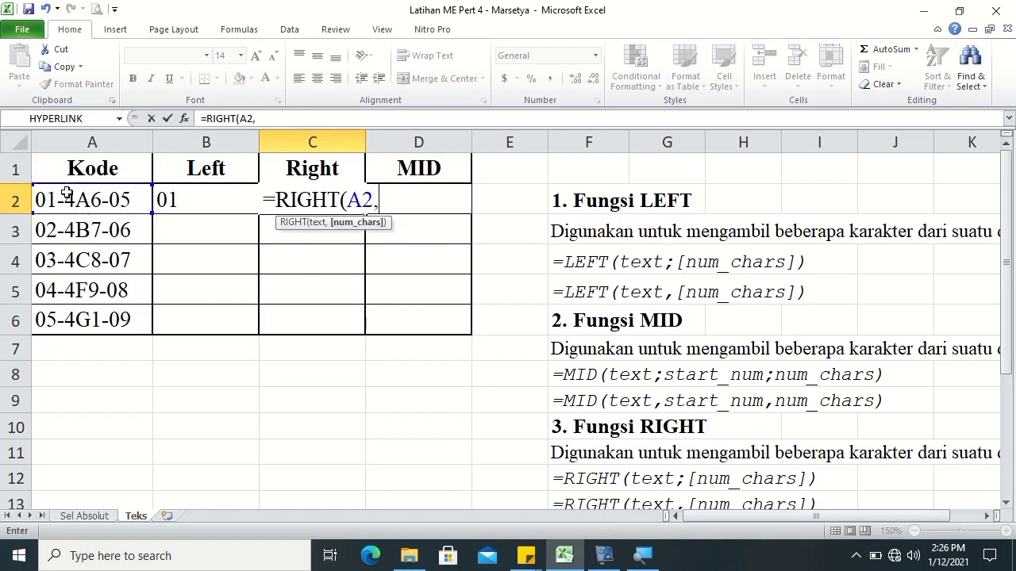
{"action": "type", "text": "2"}
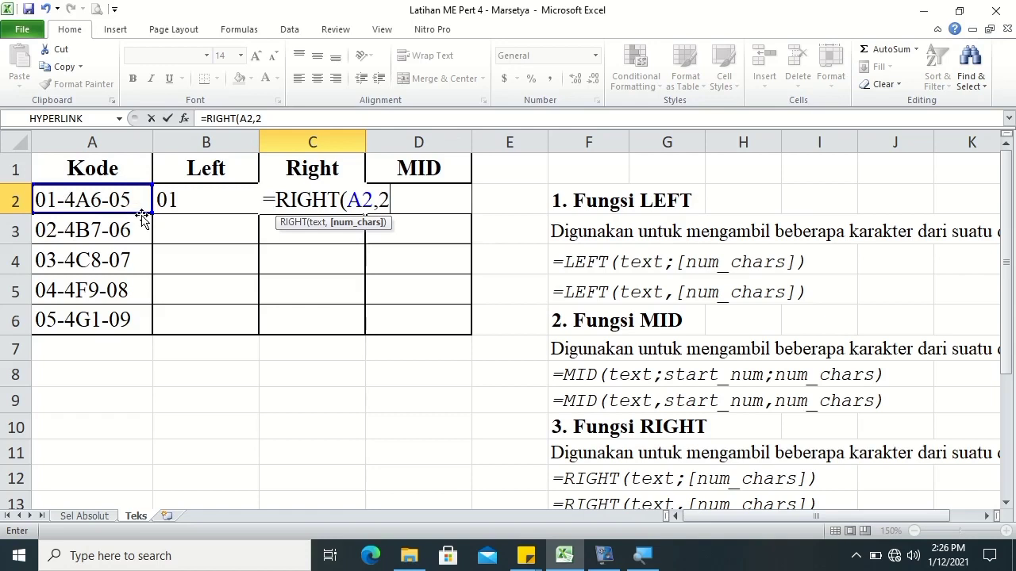
{"action": "left_click", "coordinate": [142, 216]}
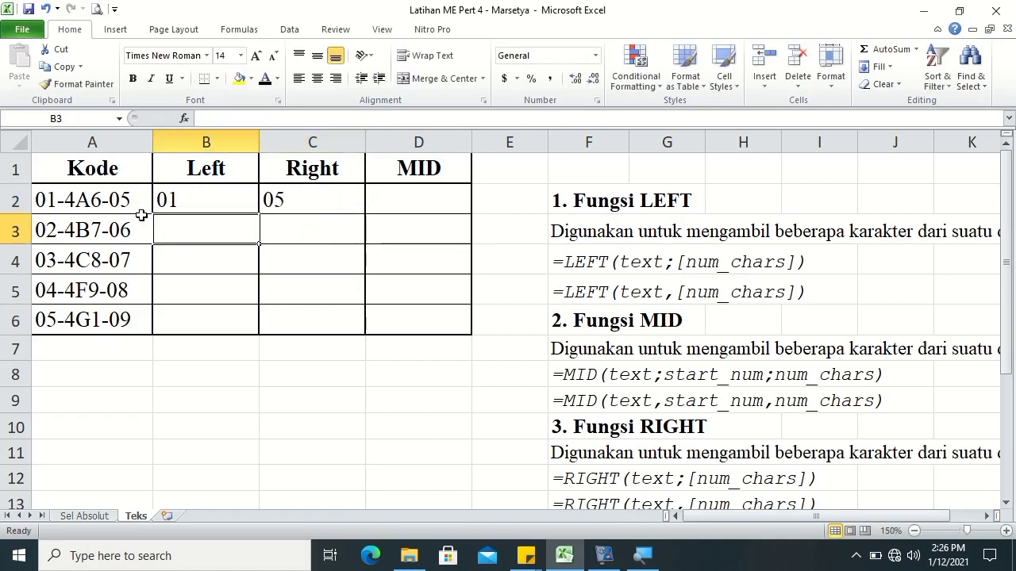
Enter =MID(A2,4,3) in D2 to return 4A6, then review B2's LEFT formula
{"action": "left_click", "coordinate": [375, 205]}
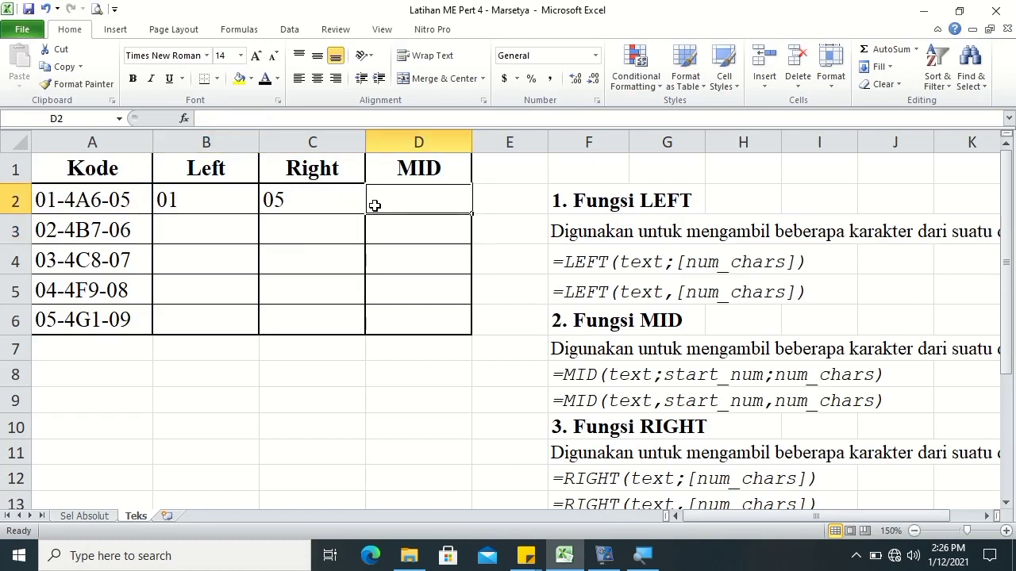
{"action": "type", "text": "="}
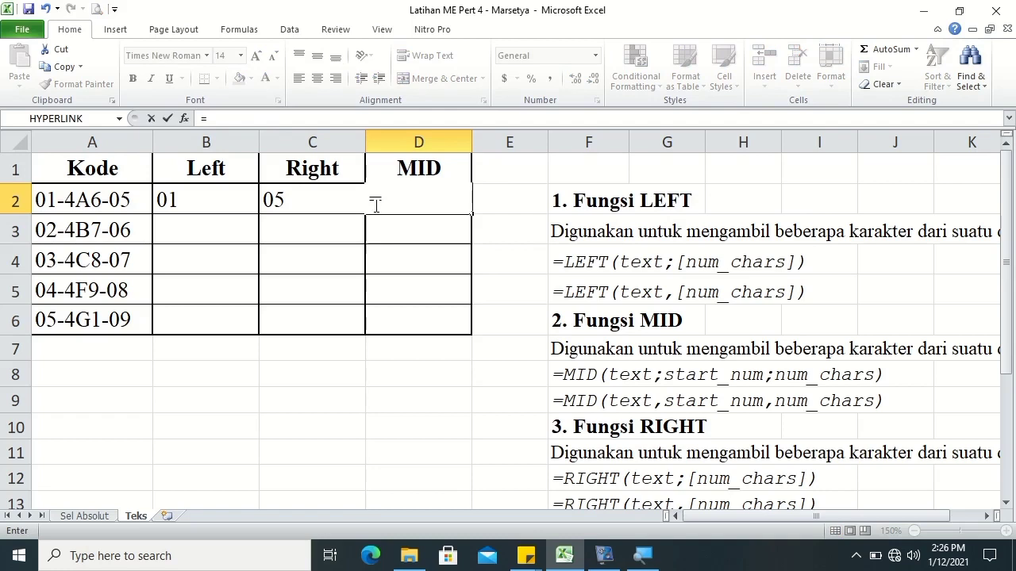
{"action": "type", "text": "mid"}
{"action": "key", "text": "Tab"}
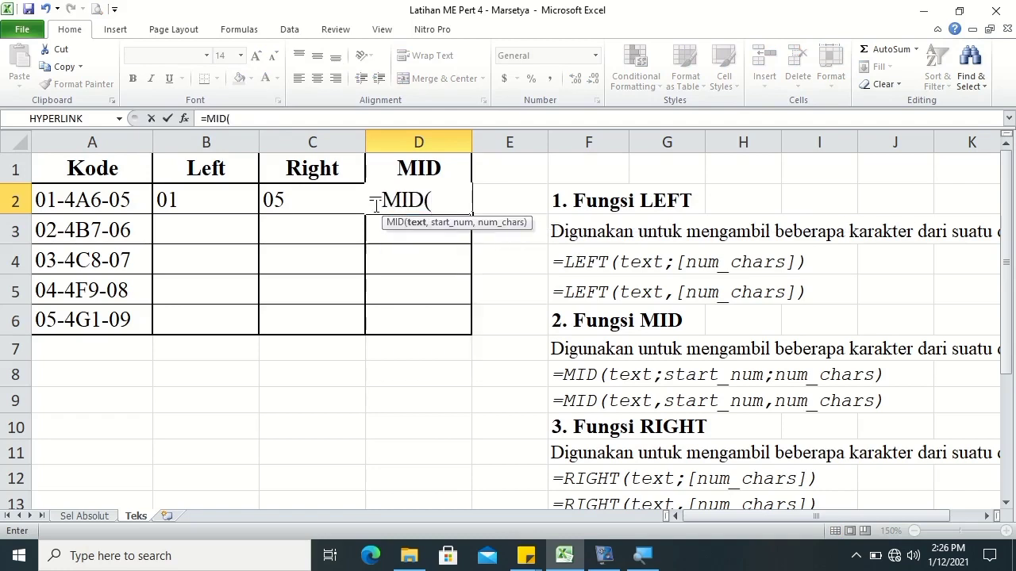
{"action": "left_click", "coordinate": [113, 203]}
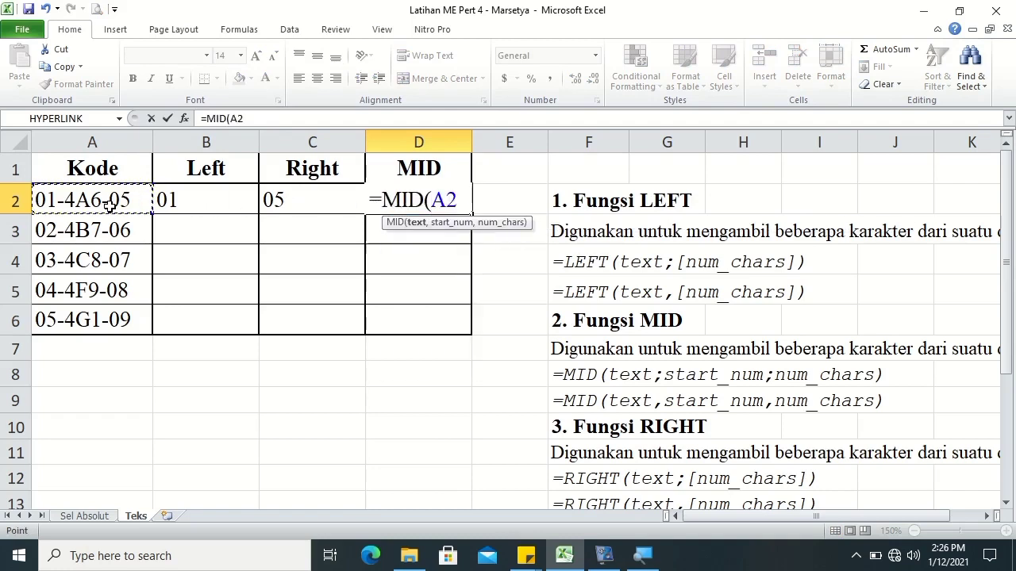
{"action": "type", "text": ","}
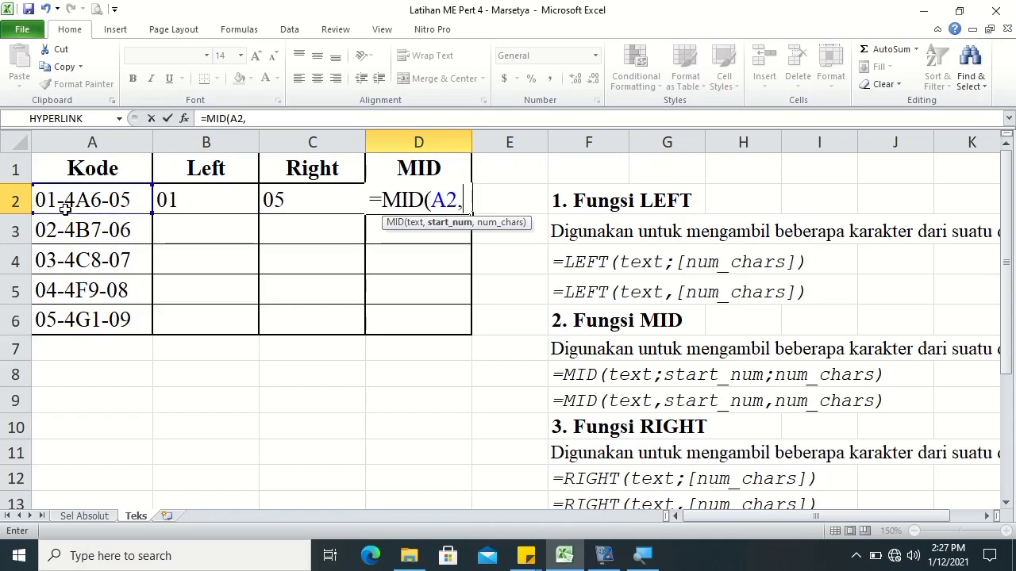
{"action": "type", "text": "4,"}
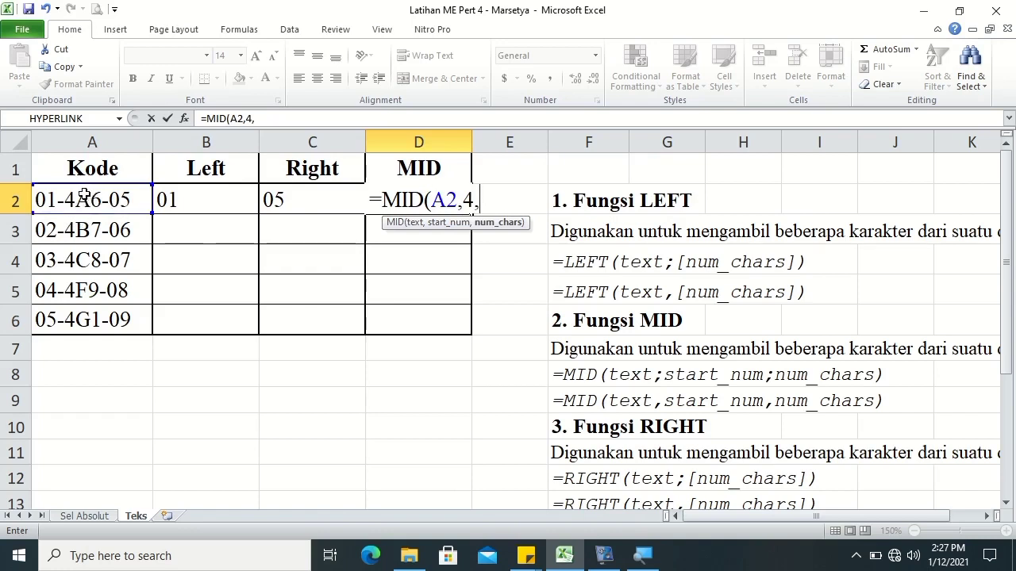
{"action": "type", "text": "3"}
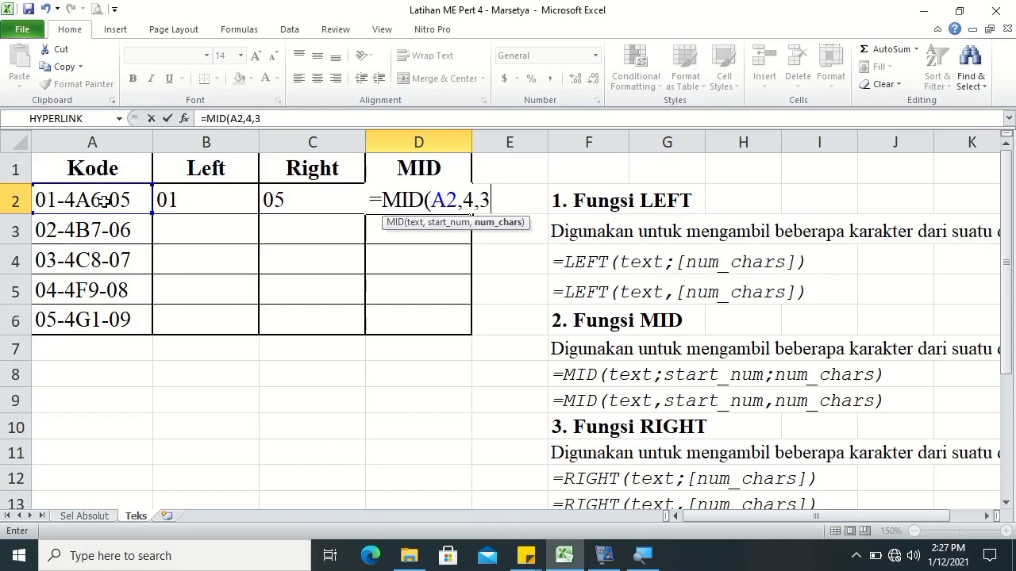
{"action": "key", "text": "Return"}
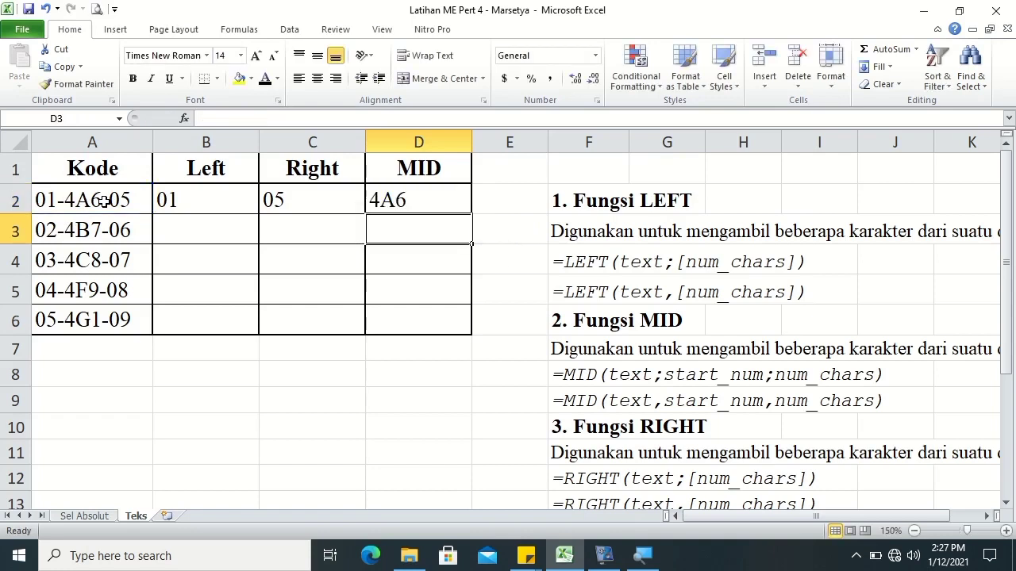
{"action": "left_click", "coordinate": [181, 205]}
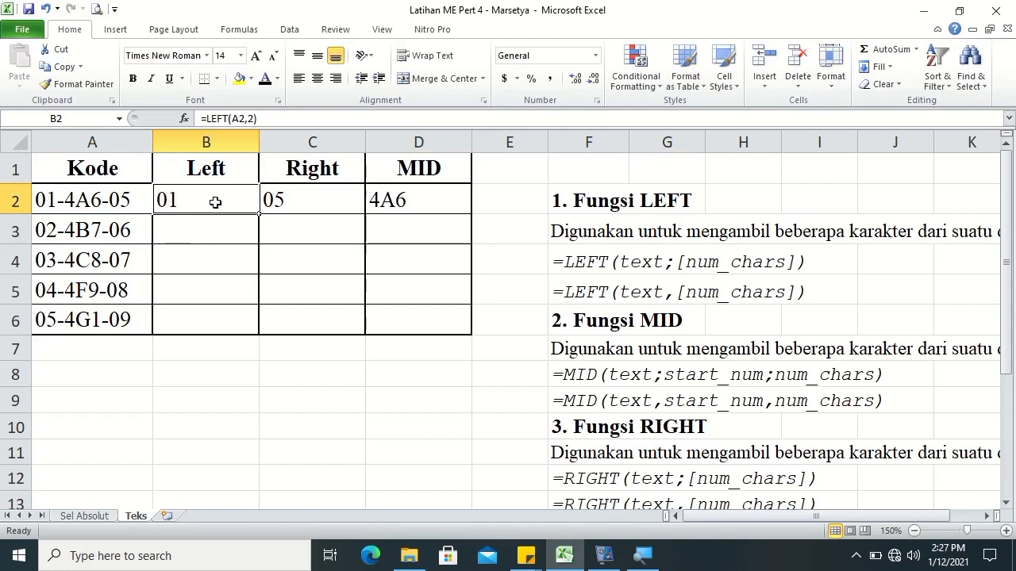
Centre B2:D2 and fill the LEFT, RIGHT and MID formulas down to row 6, then review B2's formula
{"action": "left_click_drag", "start_coordinate": [283, 199], "coordinate": [460, 208]}
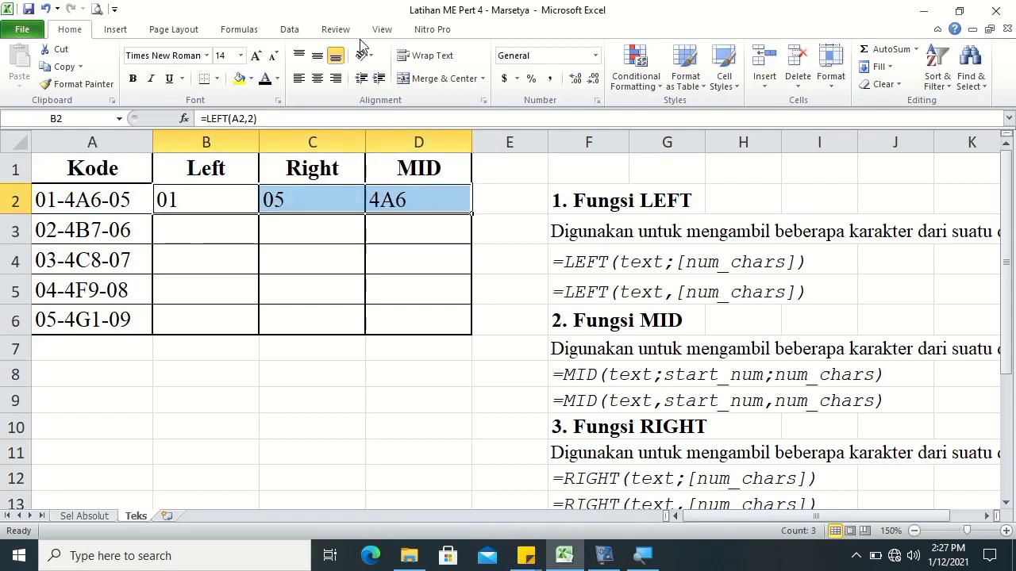
{"action": "left_click", "coordinate": [316, 78]}
{"action": "left_click_drag", "start_coordinate": [473, 213], "coordinate": [471, 331]}
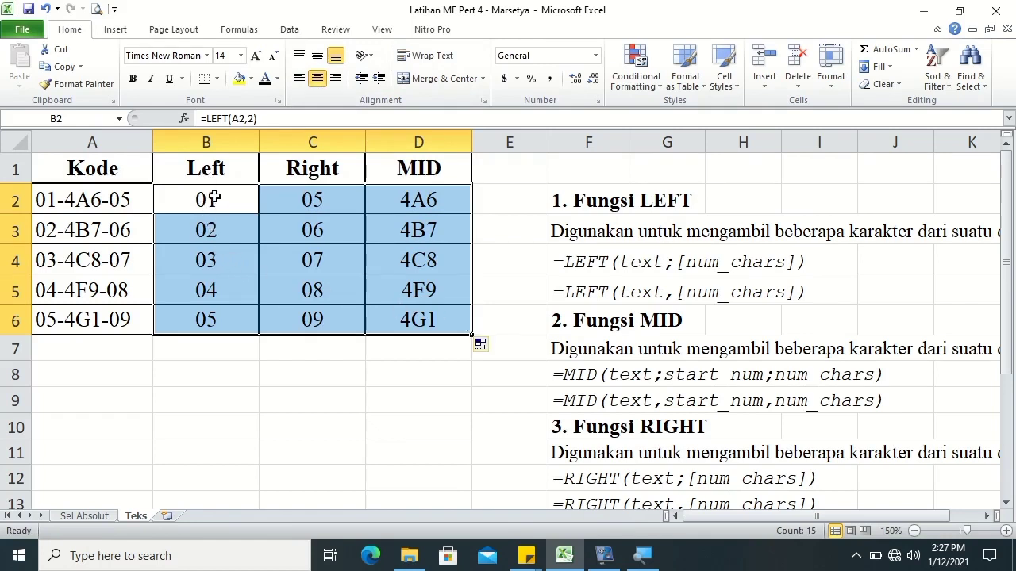
{"action": "double_click", "coordinate": [215, 198]}
{"action": "left_click_drag", "start_coordinate": [258, 199], "coordinate": [254, 200]}
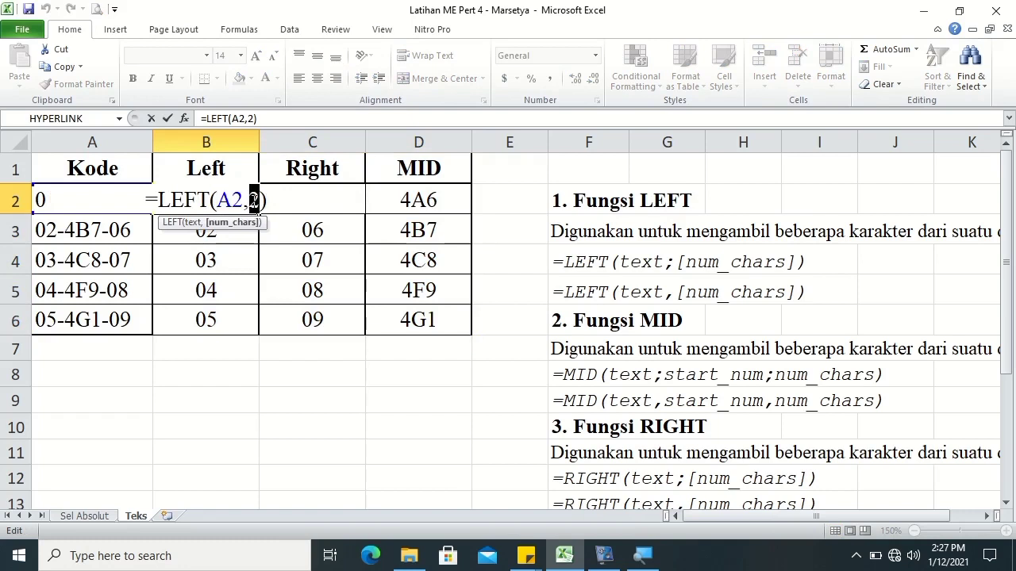
{"action": "type", "text": "1"}
{"action": "key", "text": "Return"}
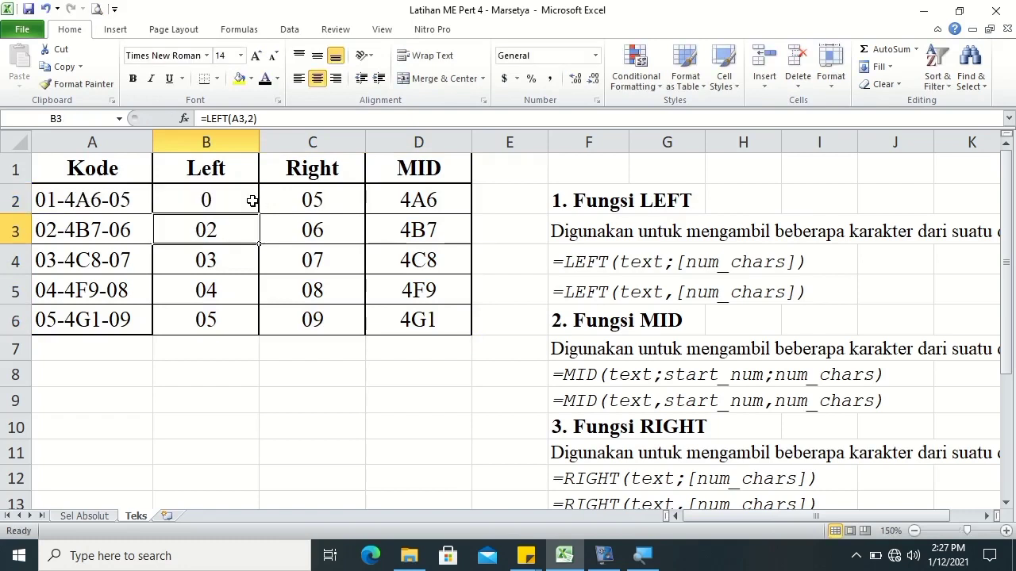
{"action": "left_click", "coordinate": [326, 195]}
{"action": "double_click", "coordinate": [326, 195]}
{"action": "key", "text": "BackSpace"}
{"action": "type", "text": "1"}
{"action": "key", "text": "Return"}
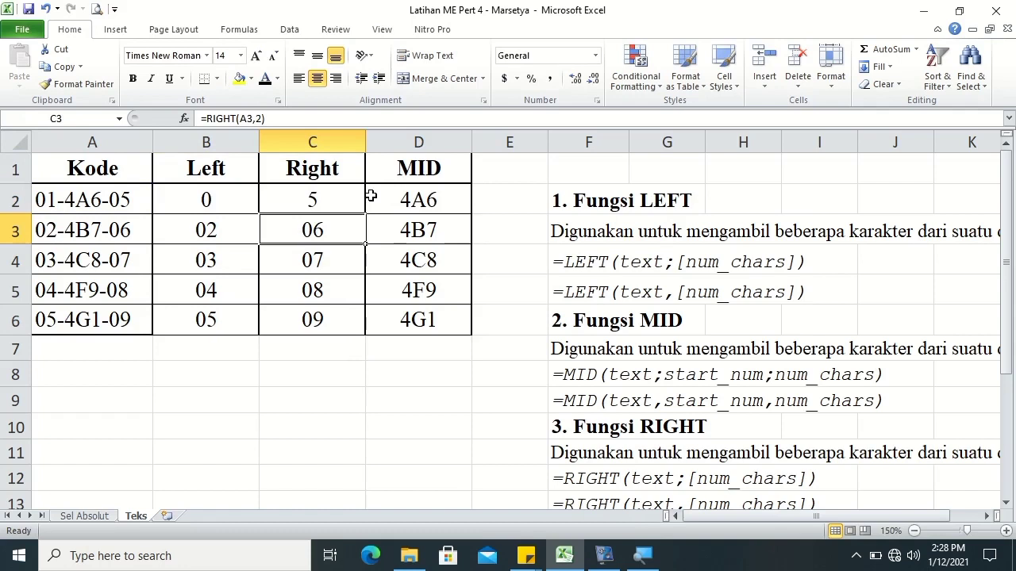
{"action": "double_click", "coordinate": [216, 204]}
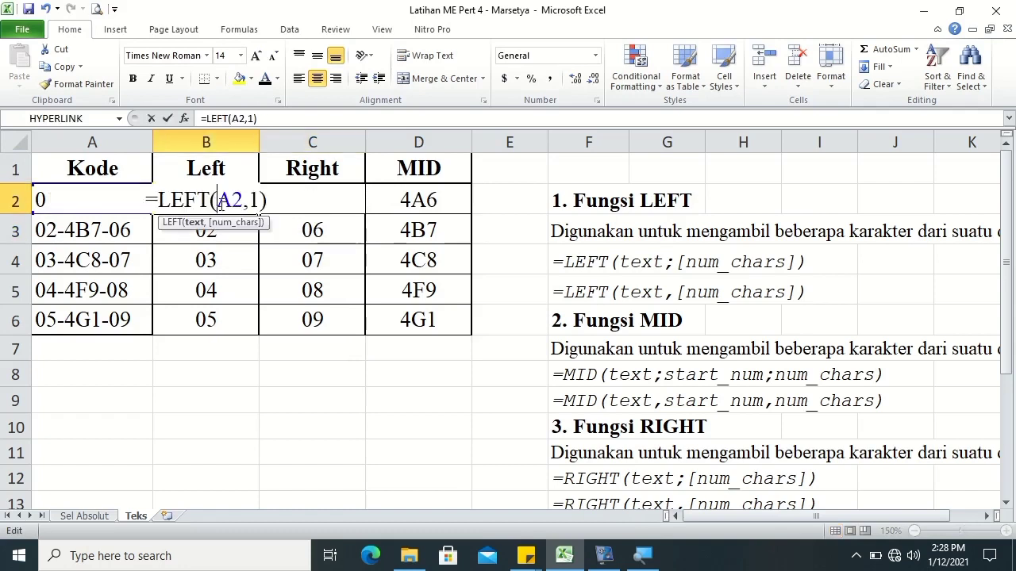
{"action": "double_click", "coordinate": [253, 200]}
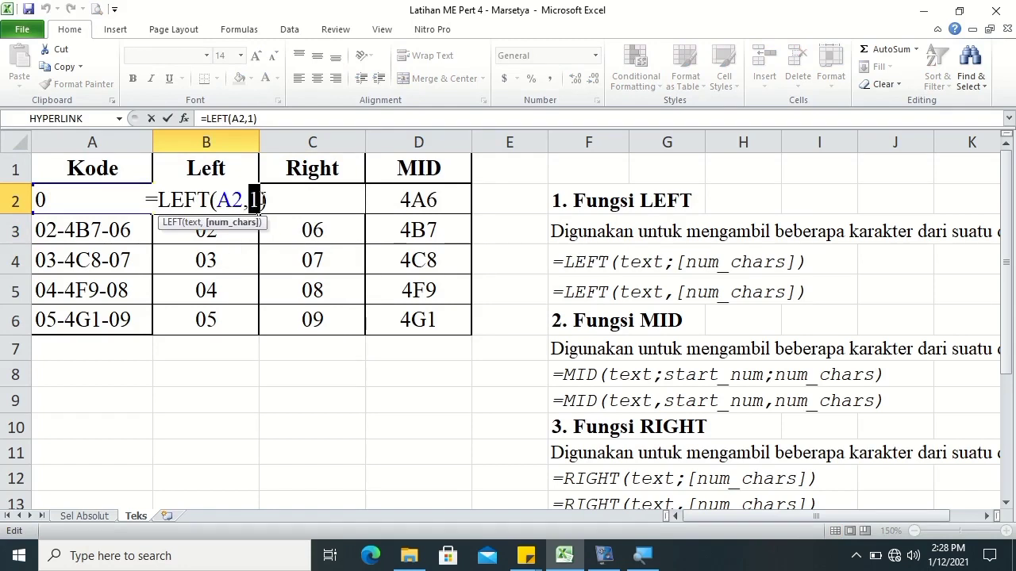
{"action": "left_click", "coordinate": [265, 200]}
{"action": "double_click", "coordinate": [303, 206]}
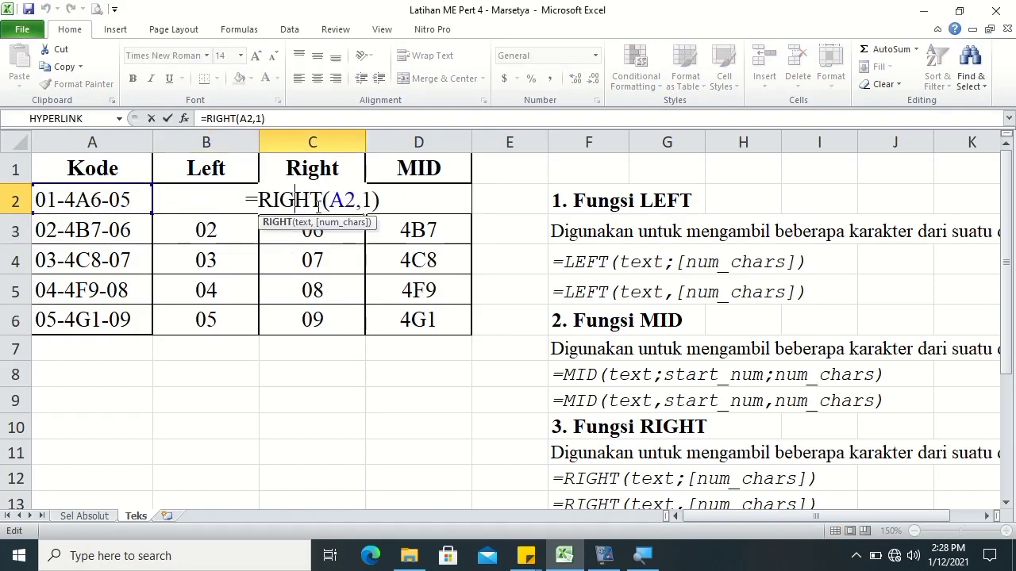
{"action": "double_click", "coordinate": [369, 200]}
{"action": "type", "text": "2"}
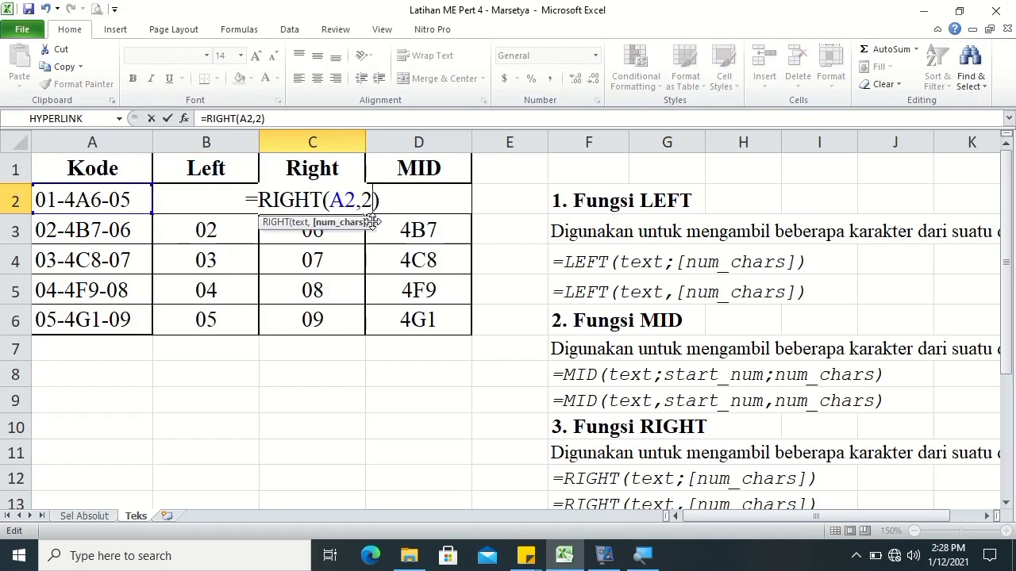
{"action": "key", "text": "Tab"}
Give B6:D6 a bottom border through Format Cells > Border
{"action": "left_click_drag", "start_coordinate": [182, 319], "coordinate": [408, 327]}
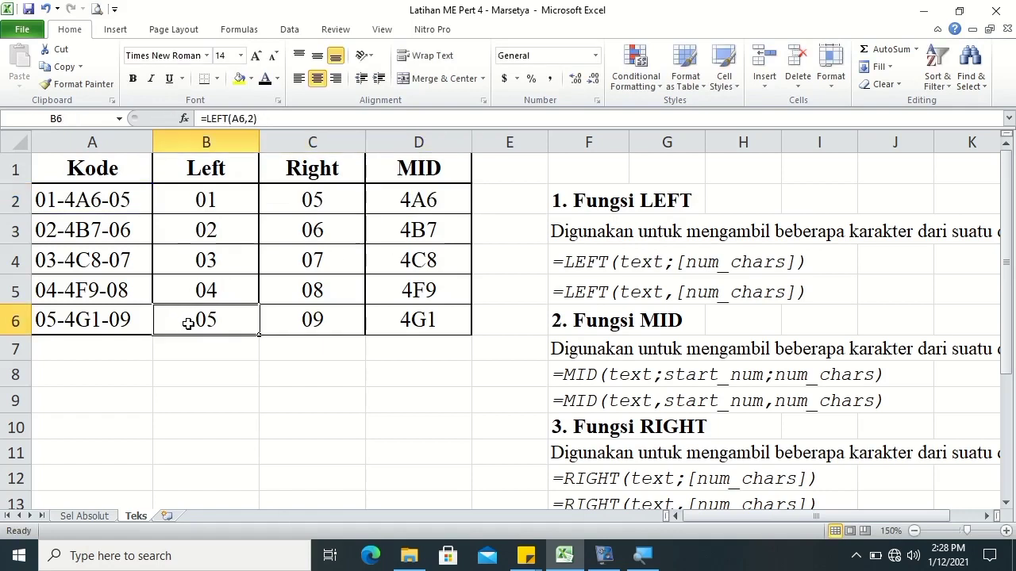
{"action": "right_click", "coordinate": [407, 326]}
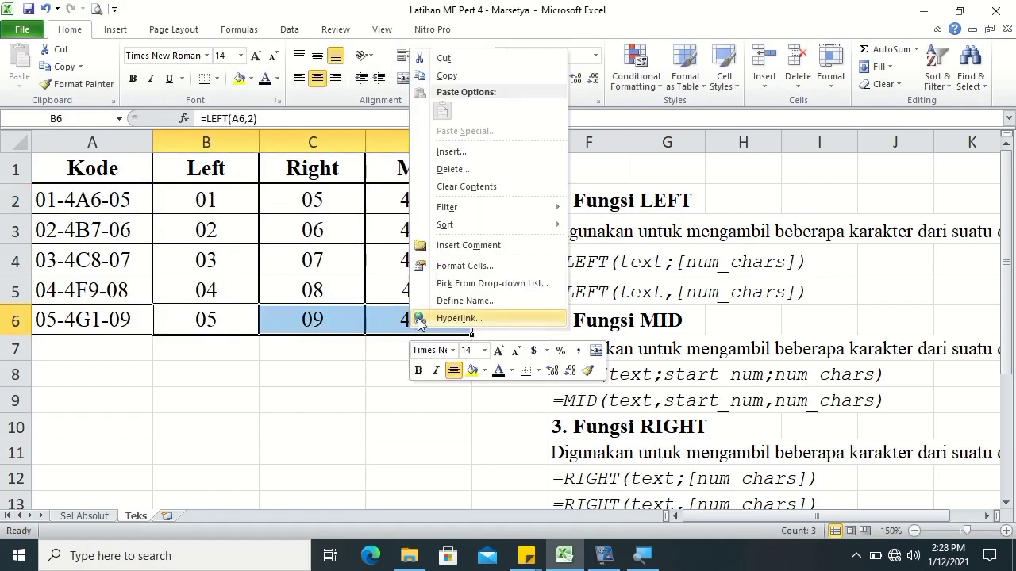
{"action": "left_click", "coordinate": [449, 268]}
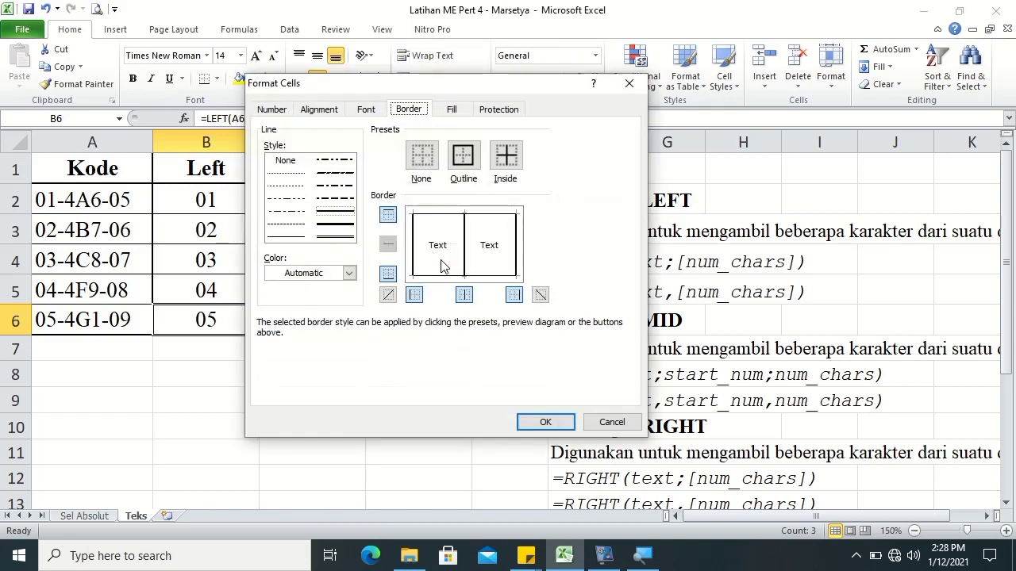
{"action": "left_click", "coordinate": [447, 278]}
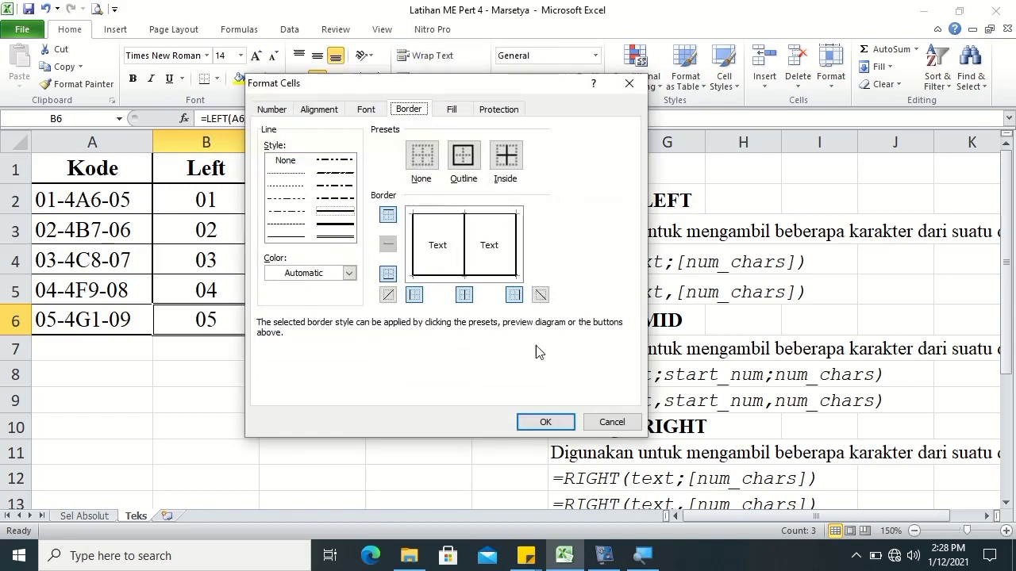
{"action": "left_click", "coordinate": [546, 422]}
{"action": "left_click", "coordinate": [389, 418]}
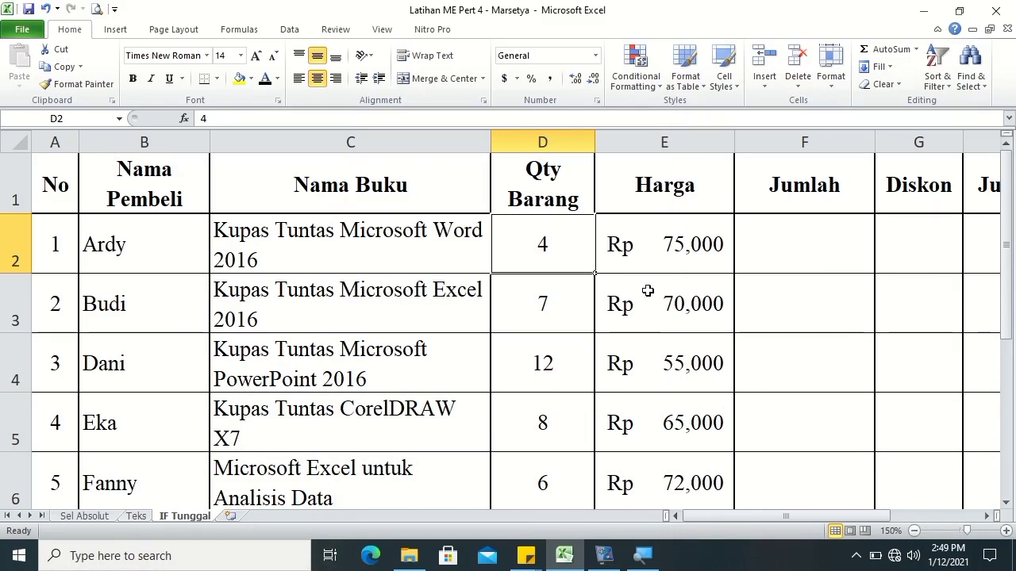
Scroll to show the Ketentuan rules below the table: 10% discount for 8 or more, else 2%
{"action": "left_click", "coordinate": [987, 517]}
{"action": "left_click", "coordinate": [988, 517]}
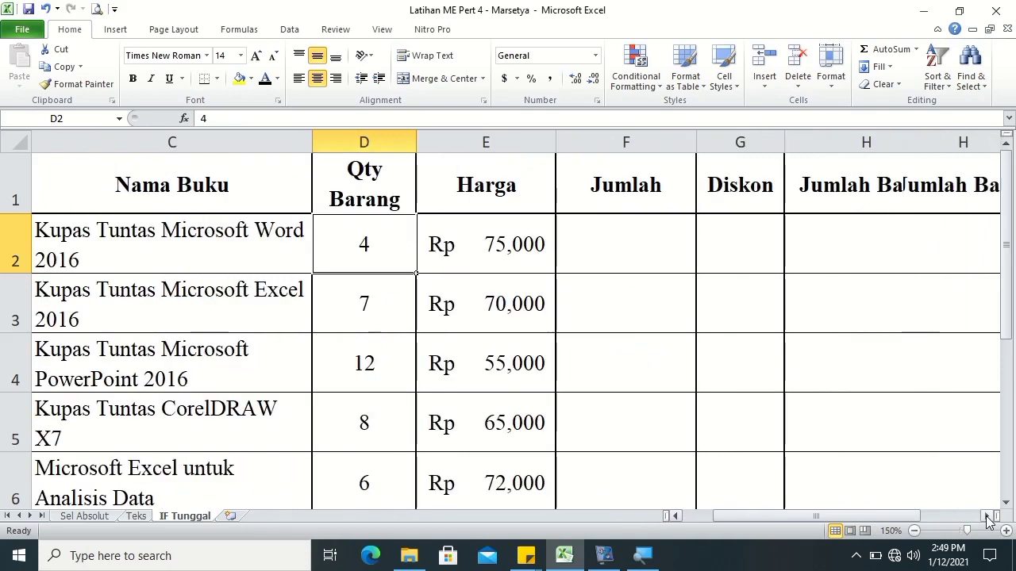
{"action": "left_click_drag", "start_coordinate": [1011, 295], "coordinate": [1007, 397]}
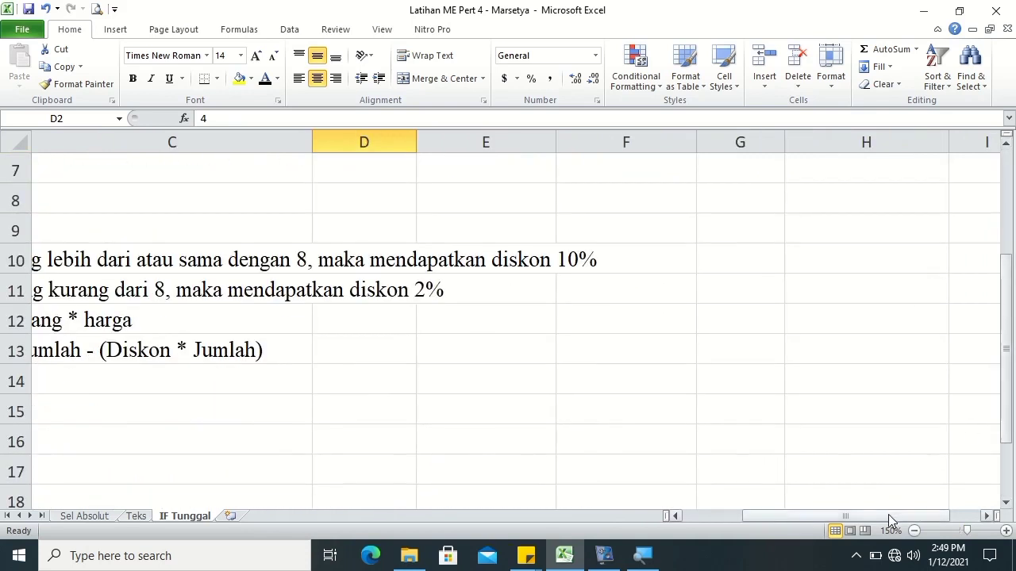
{"action": "left_click_drag", "start_coordinate": [889, 517], "coordinate": [830, 516]}
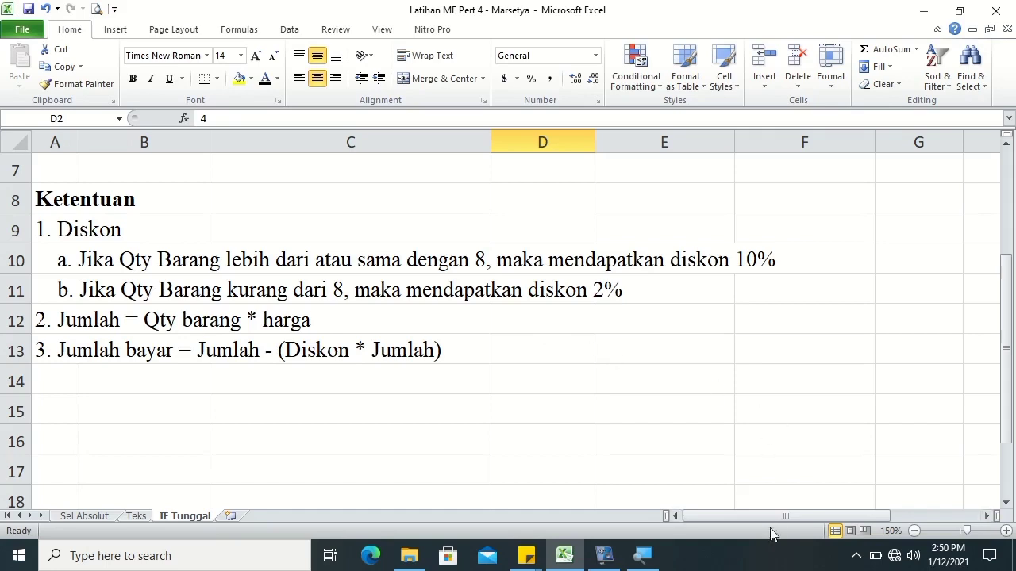
Scroll right to read the IF notes in columns J–V, then return to the table and select F2
{"action": "left_click", "coordinate": [985, 517]}
{"action": "left_click", "coordinate": [985, 517]}
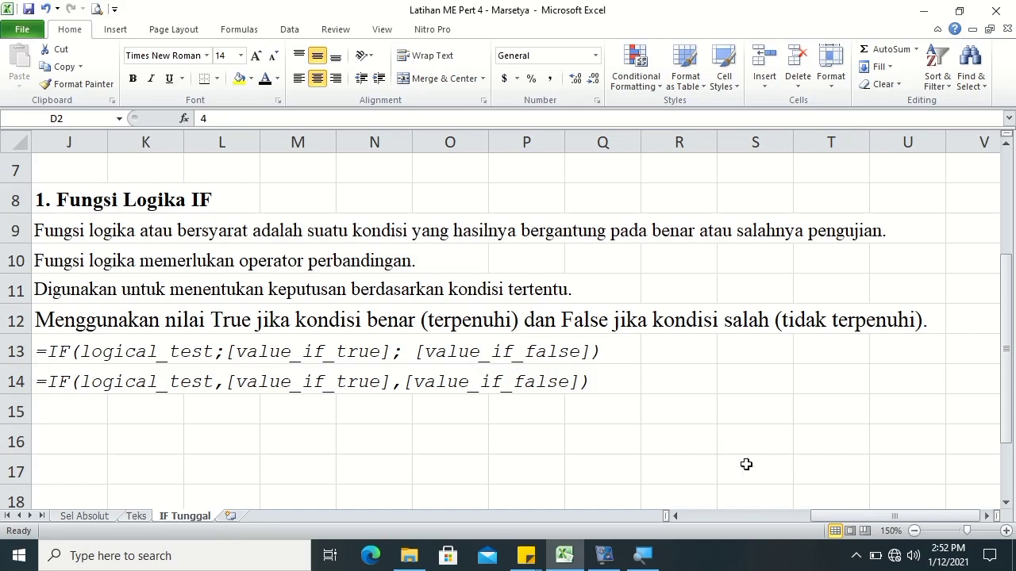
{"action": "left_click_drag", "start_coordinate": [869, 517], "coordinate": [718, 523]}
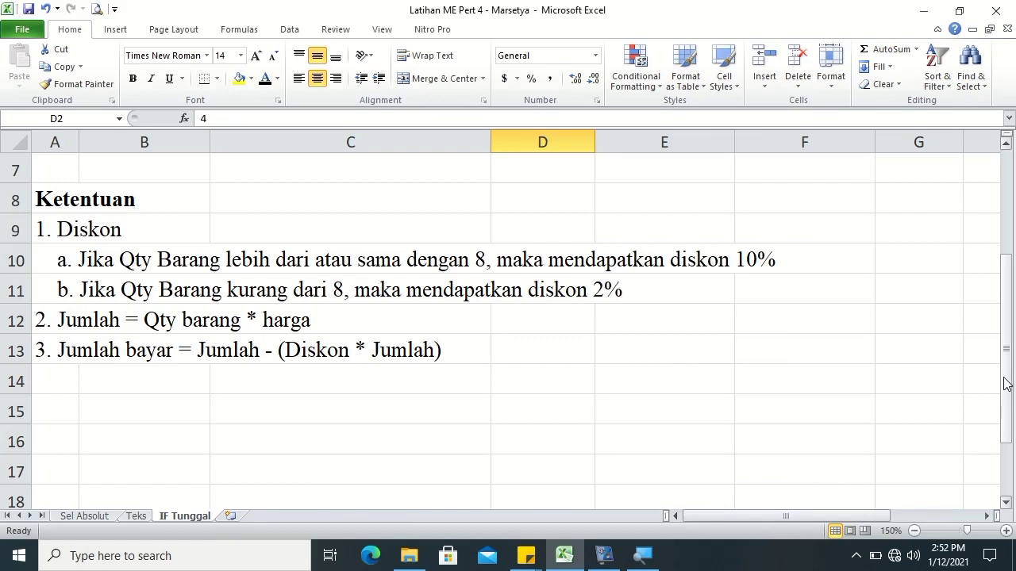
{"action": "left_click_drag", "start_coordinate": [1005, 381], "coordinate": [1006, 278]}
{"action": "left_click", "coordinate": [798, 236]}
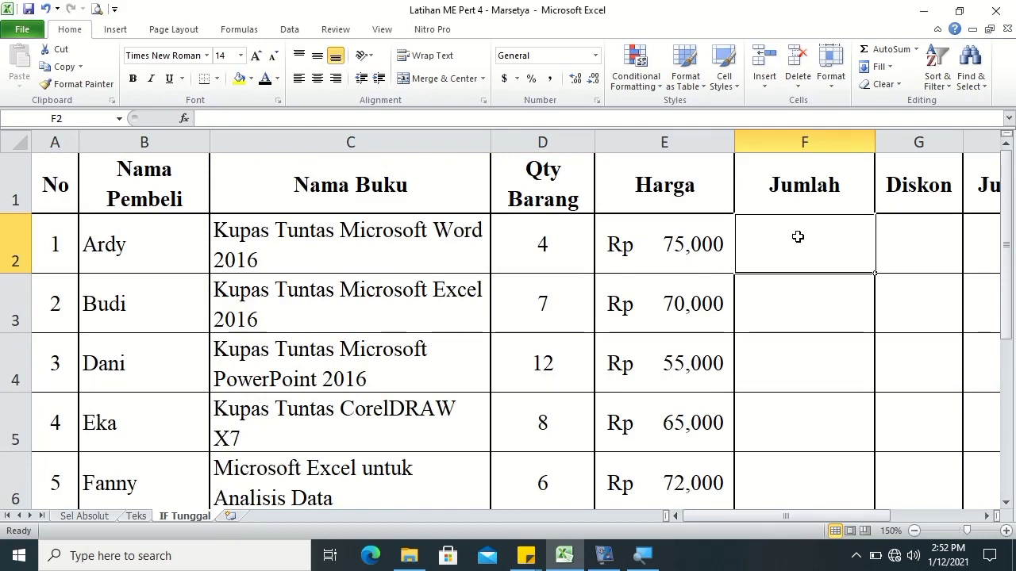
Enter =D2*E2 in F2 for Jumlah (300000) and apply Accounting number format
{"action": "type", "text": "="}
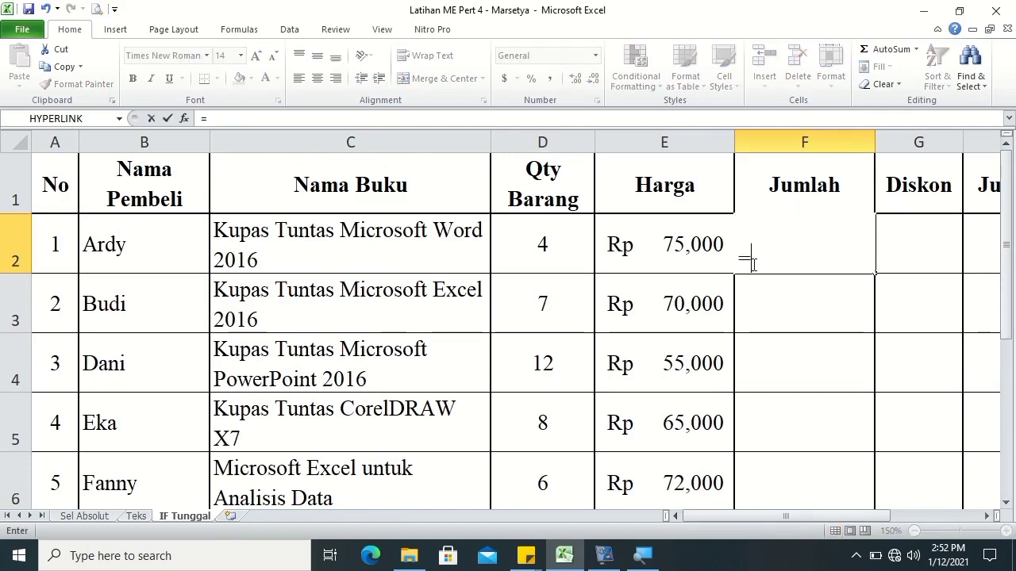
{"action": "left_click", "coordinate": [552, 254]}
{"action": "type", "text": "*"}
{"action": "left_click", "coordinate": [661, 238]}
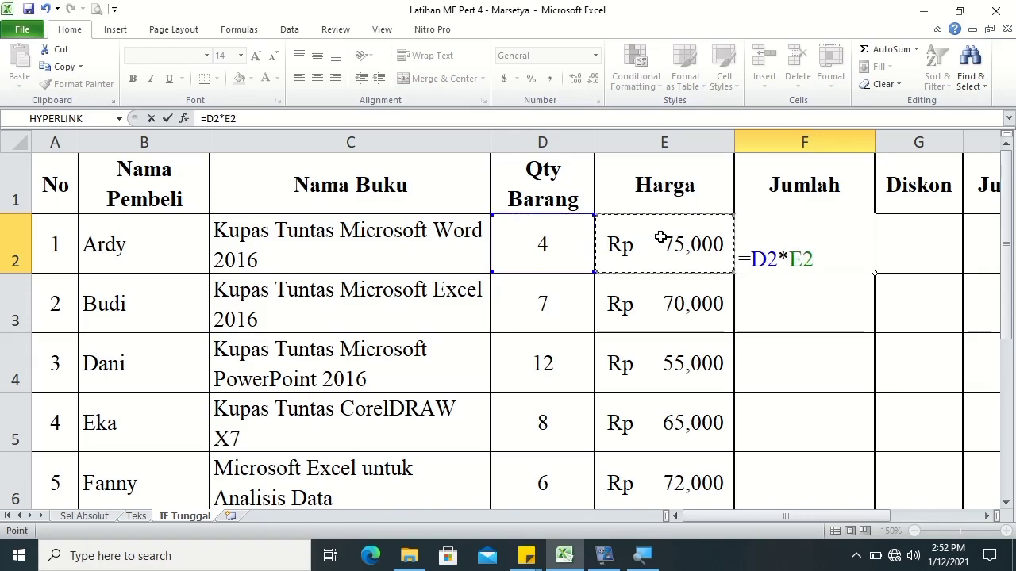
{"action": "key", "text": "Tab"}
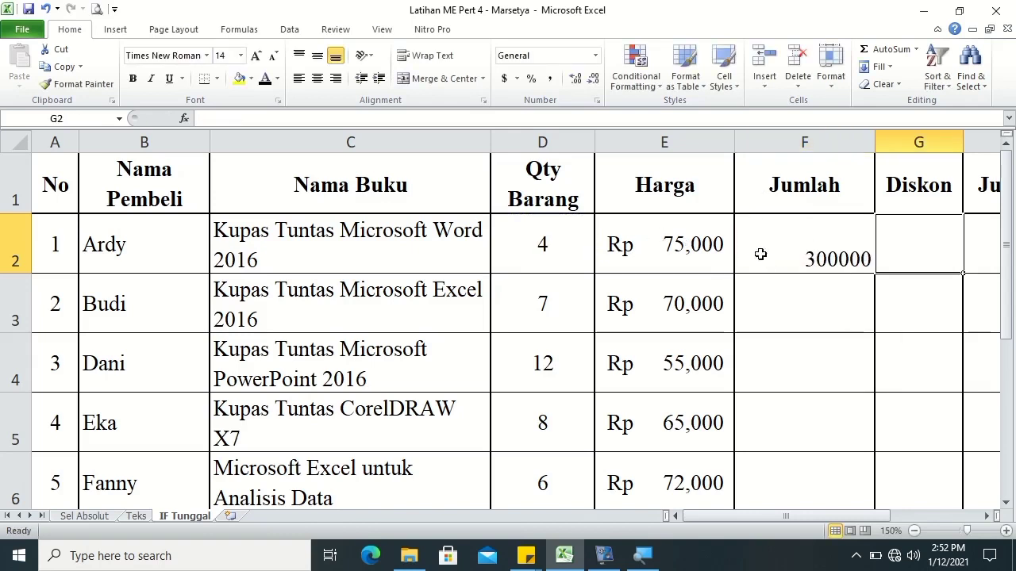
{"action": "left_click", "coordinate": [786, 258]}
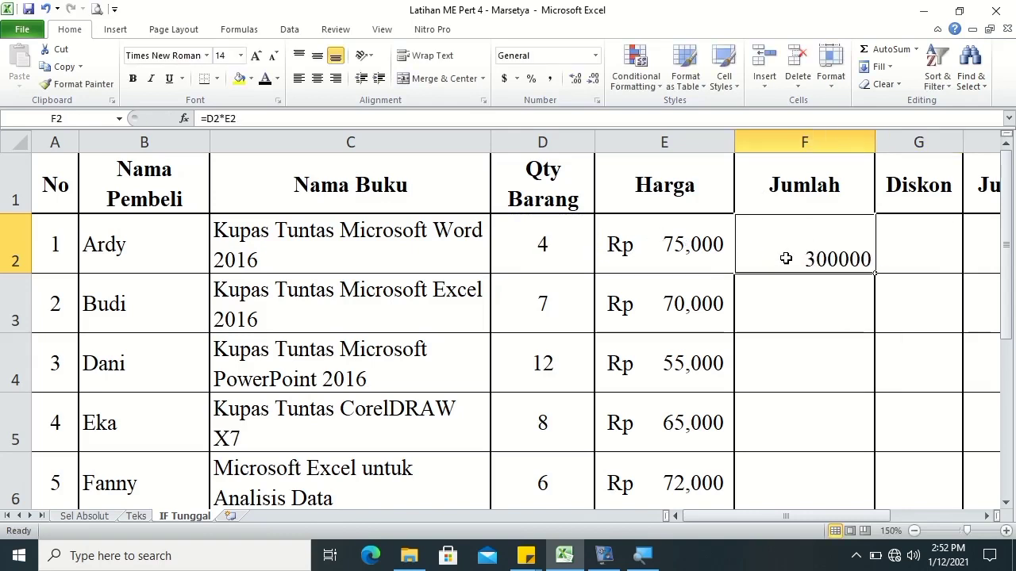
{"action": "left_click", "coordinate": [596, 54]}
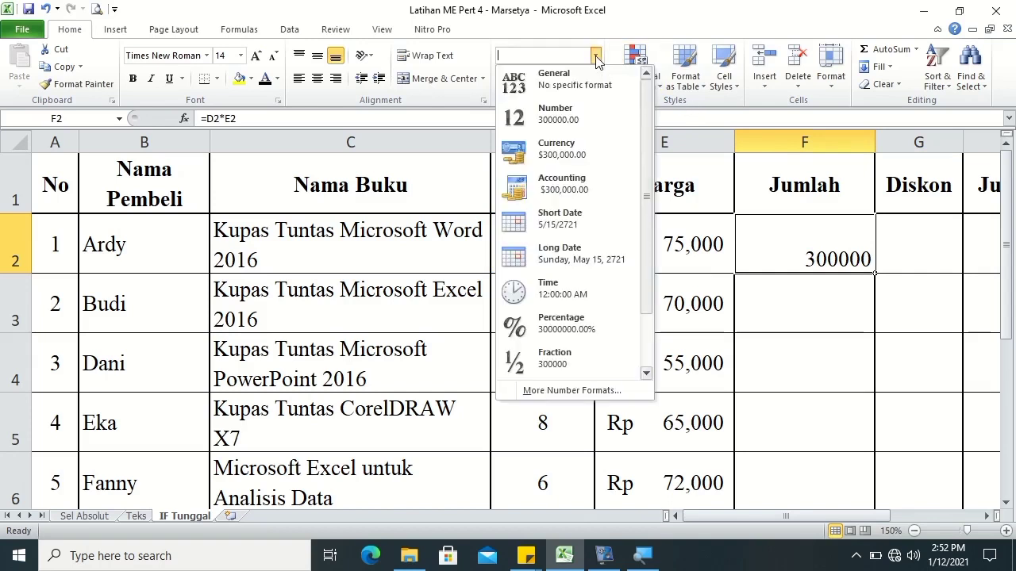
{"action": "left_click", "coordinate": [562, 185]}
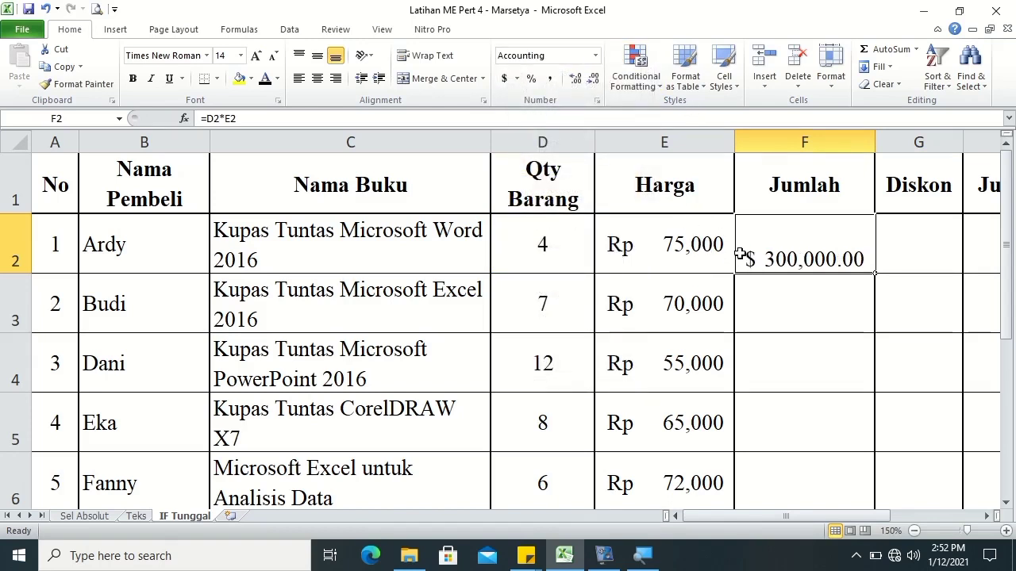
Format F2 as Rp Indonesian Accounting (Rp 300,000.00) and middle-align it vertically
{"action": "right_click", "coordinate": [804, 248]}
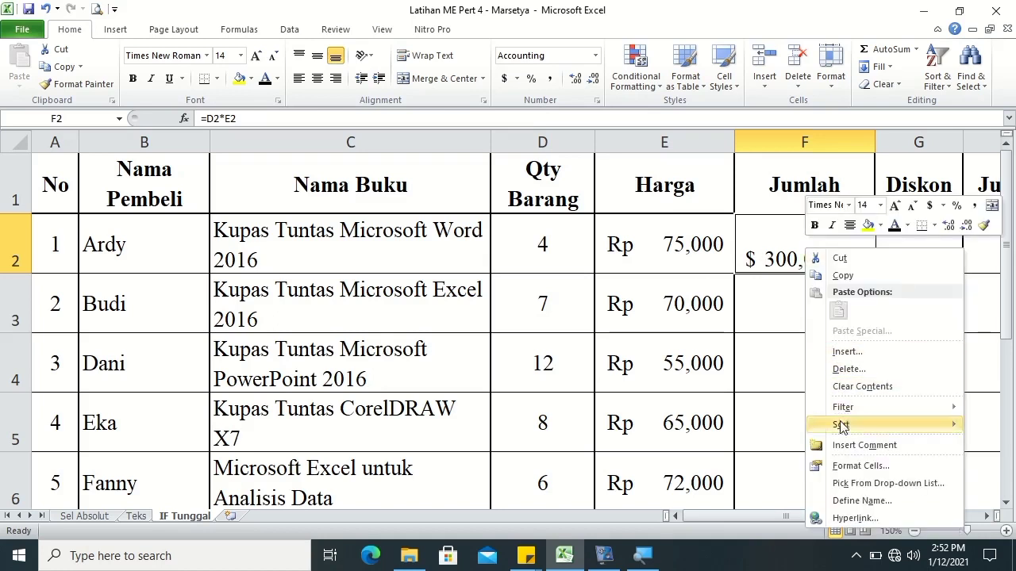
{"action": "left_click", "coordinate": [517, 79]}
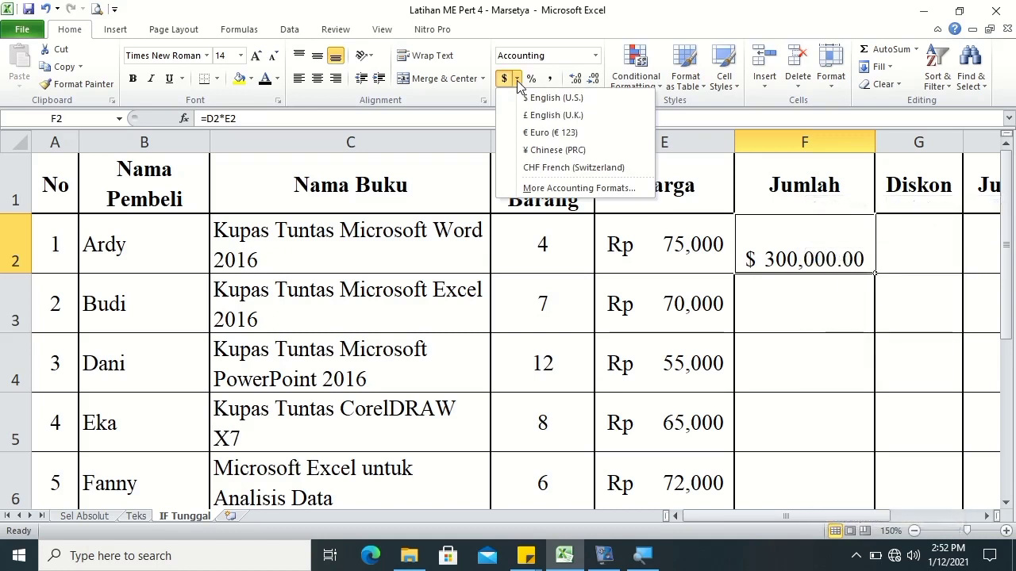
{"action": "left_click", "coordinate": [576, 189]}
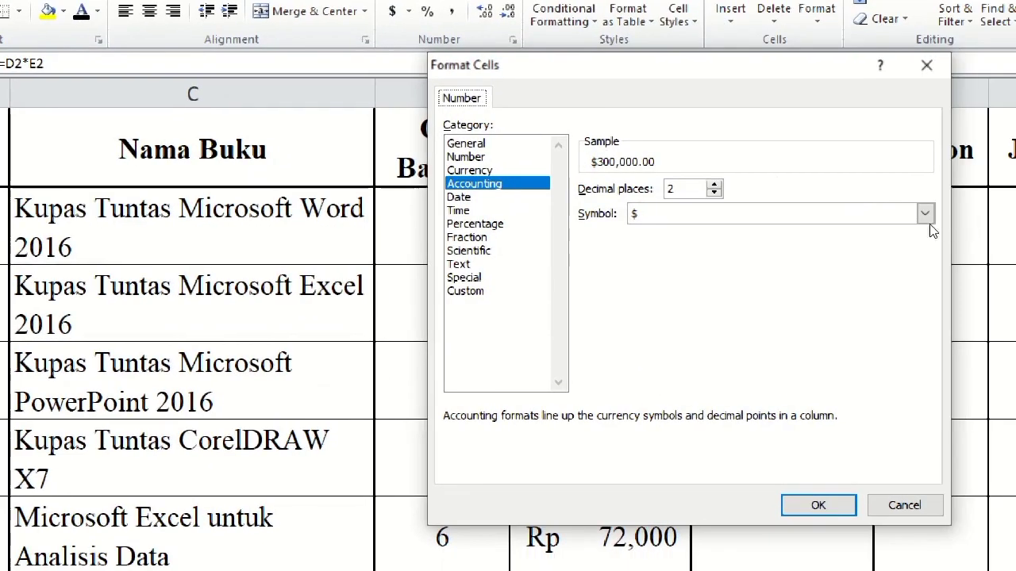
{"action": "left_click", "coordinate": [924, 215]}
{"action": "left_click", "coordinate": [925, 298]}
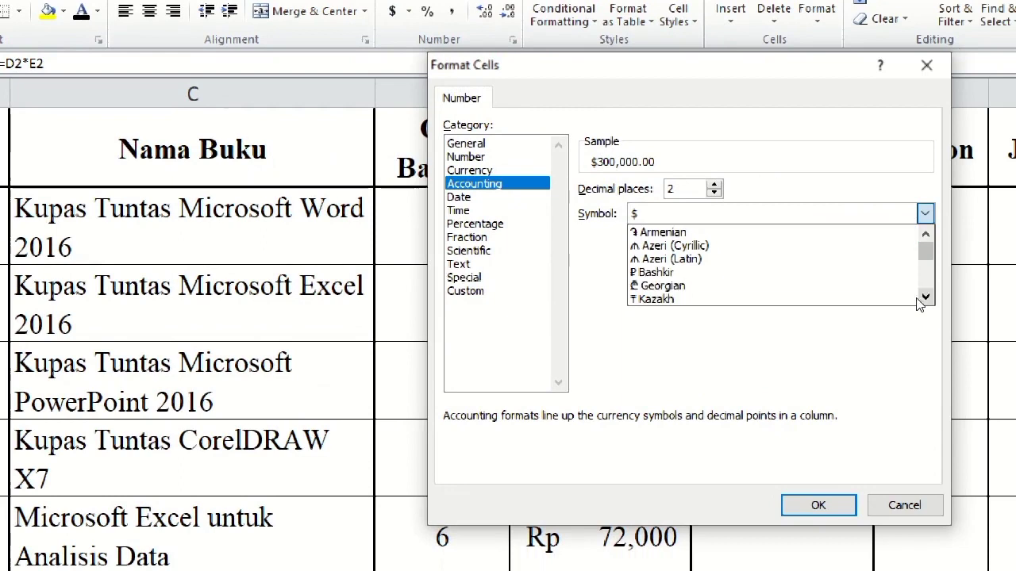
{"action": "left_click_drag", "start_coordinate": [919, 305], "coordinate": [920, 305]}
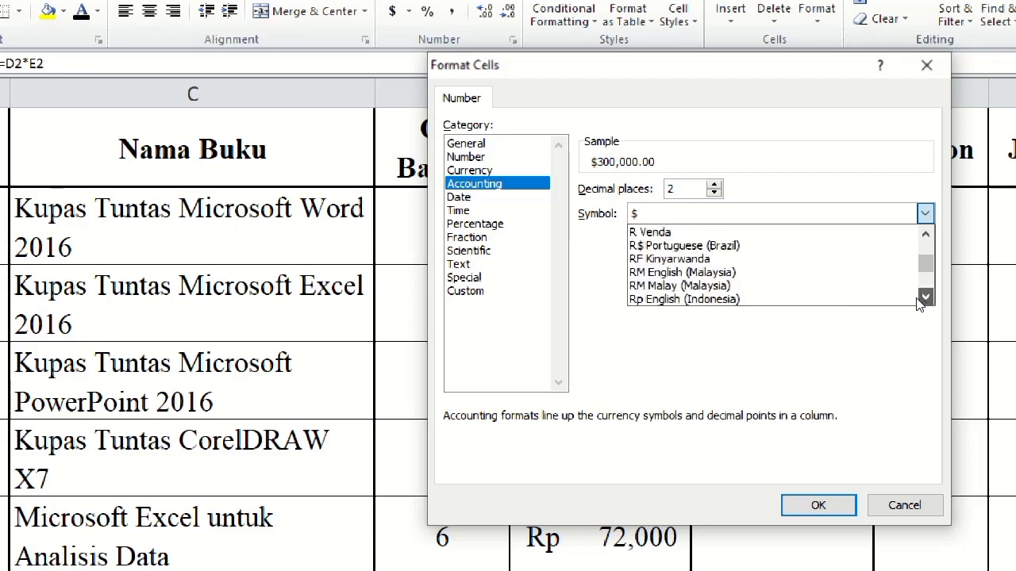
{"action": "left_click_drag", "start_coordinate": [919, 306], "coordinate": [919, 305]}
{"action": "left_click", "coordinate": [791, 300]}
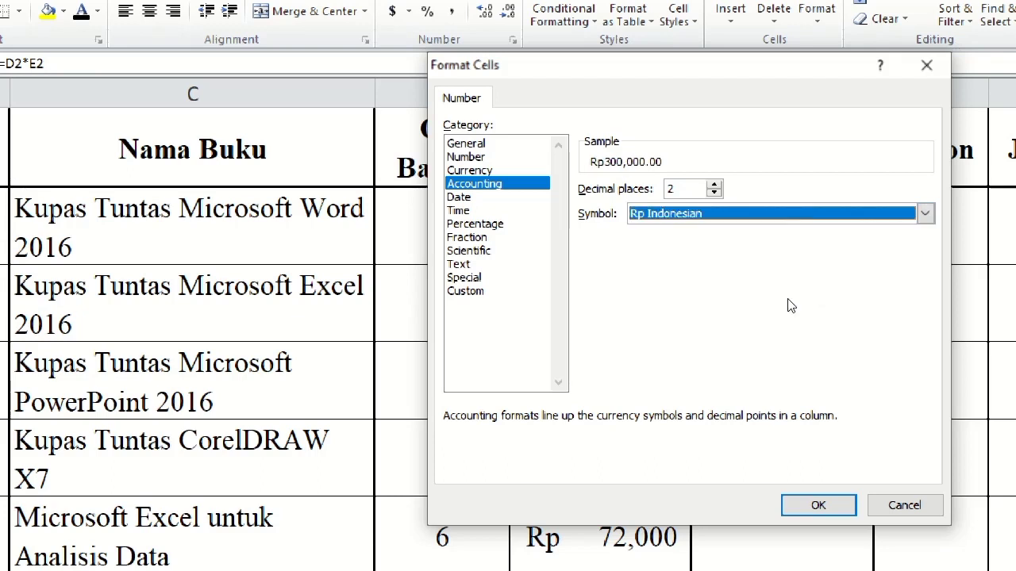
{"action": "key", "text": "Return"}
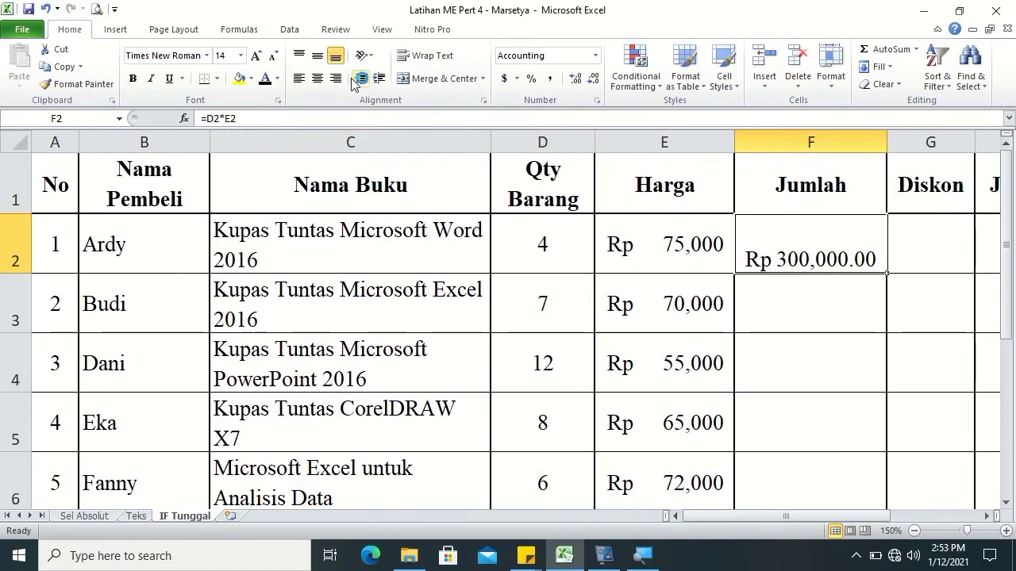
{"action": "left_click", "coordinate": [316, 57]}
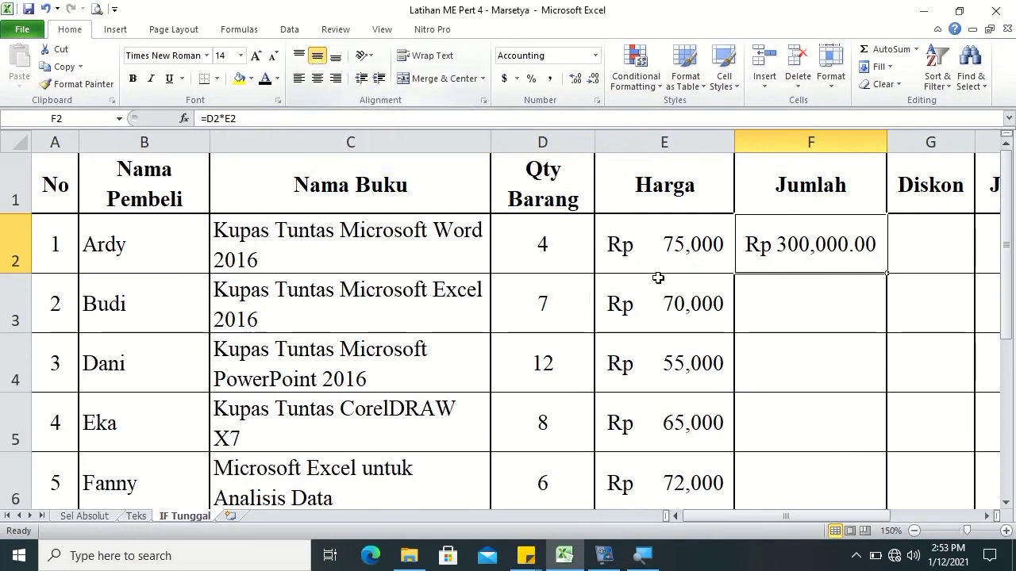
{"action": "left_click", "coordinate": [954, 245]}
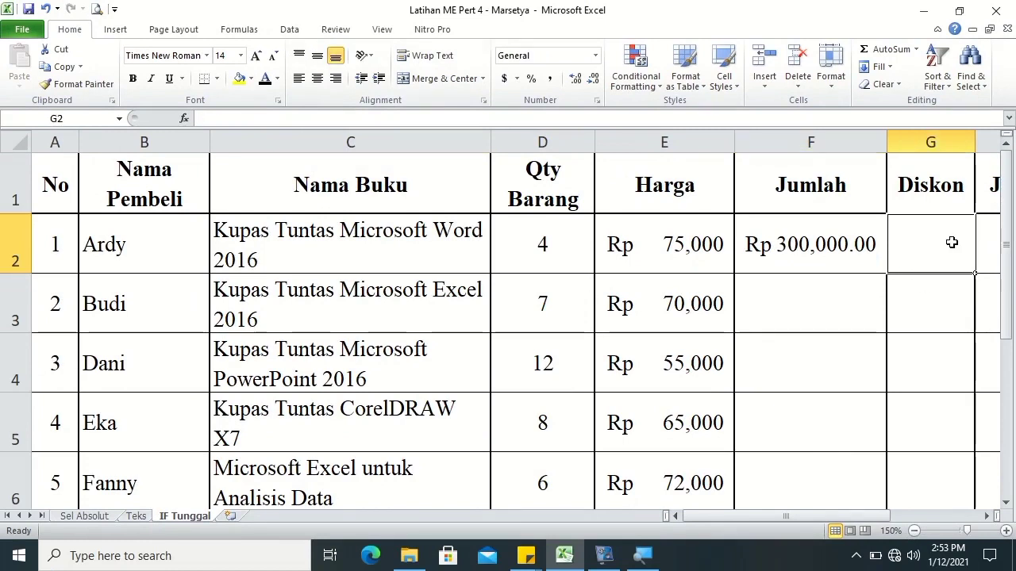
Enter =IF(D2>=8,10%,2%) in G2 as the Diskon formula, returning 0.02
{"action": "type", "text": "="}
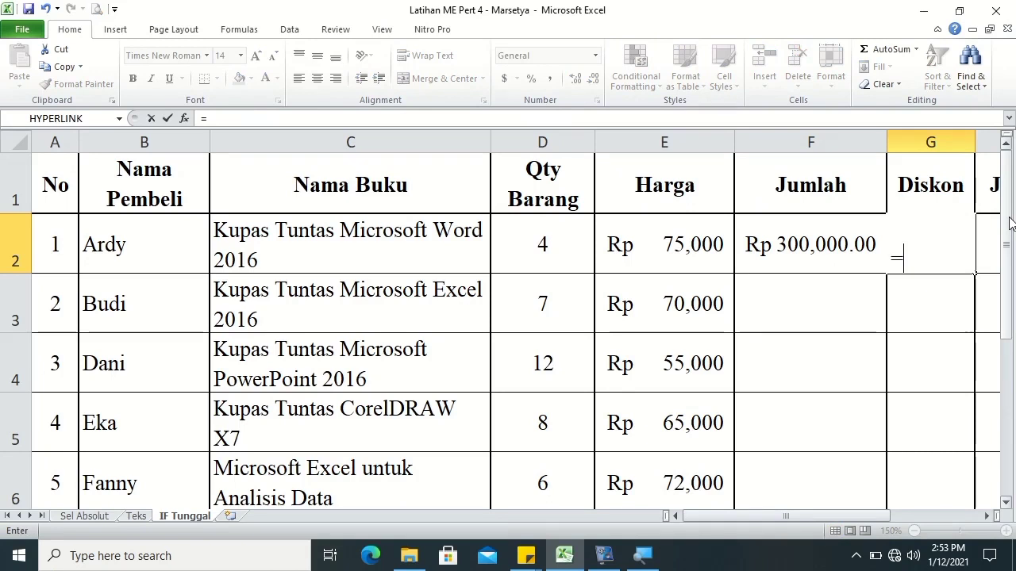
{"action": "left_click_drag", "start_coordinate": [1010, 205], "coordinate": [1010, 276]}
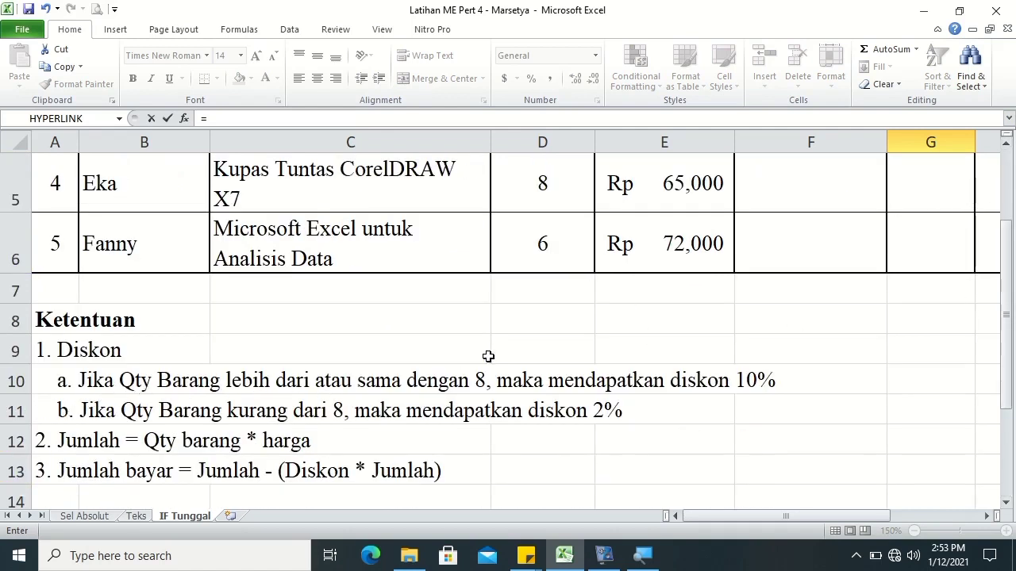
{"action": "left_click_drag", "start_coordinate": [1006, 341], "coordinate": [1006, 273]}
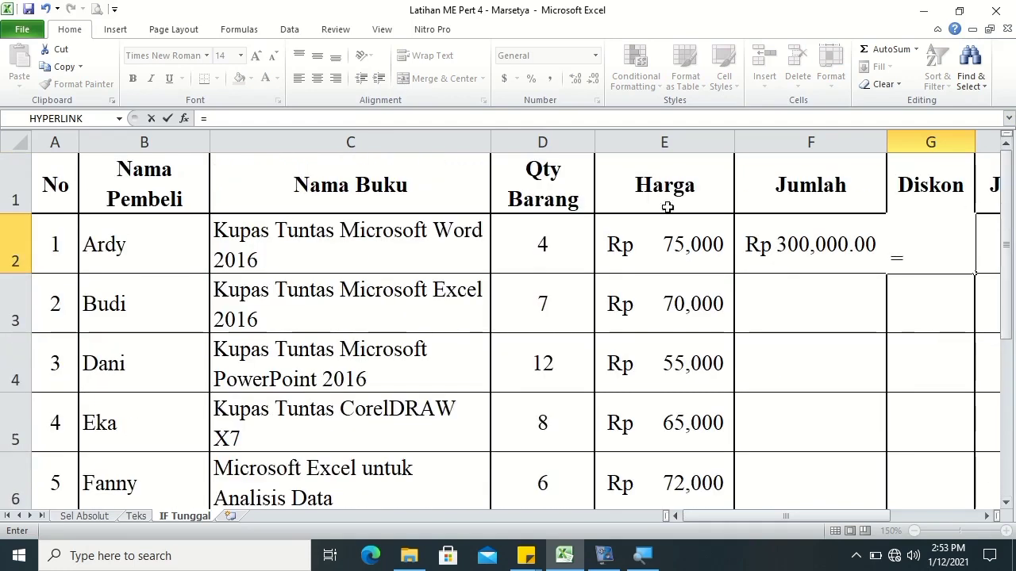
{"action": "type", "text": "if"}
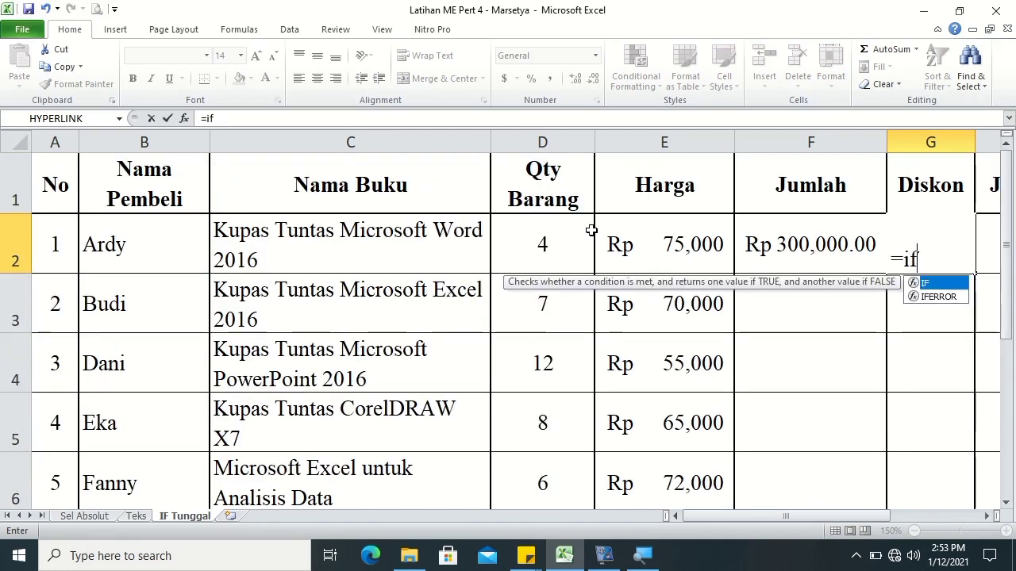
{"action": "key", "text": "Tab"}
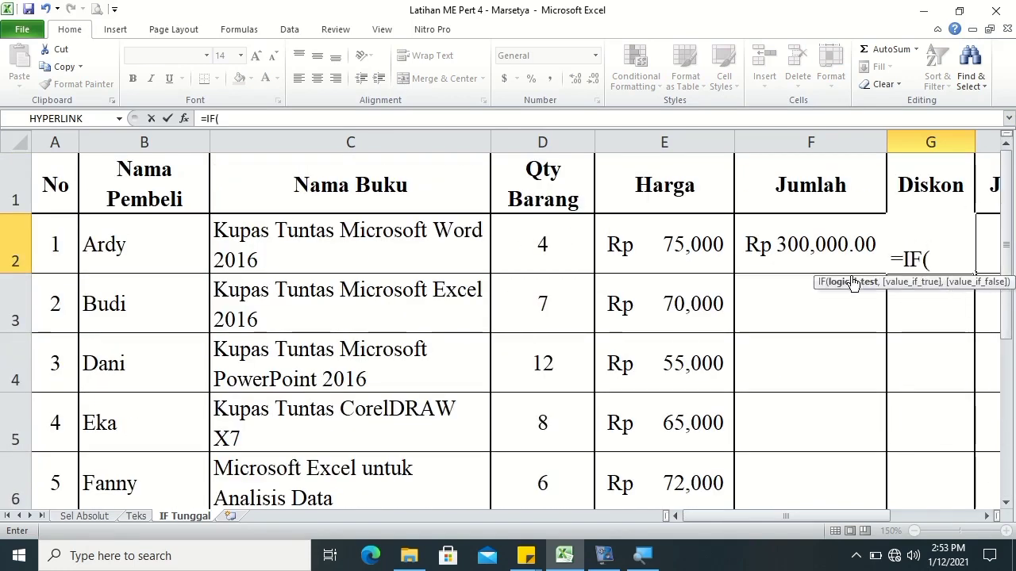
{"action": "left_click", "coordinate": [543, 244]}
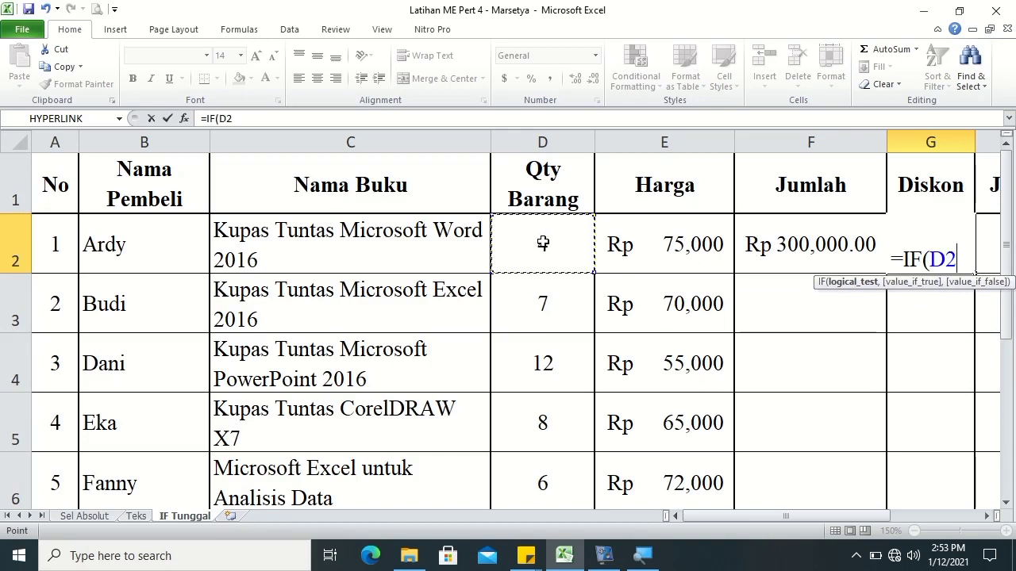
{"action": "type", "text": ">"}
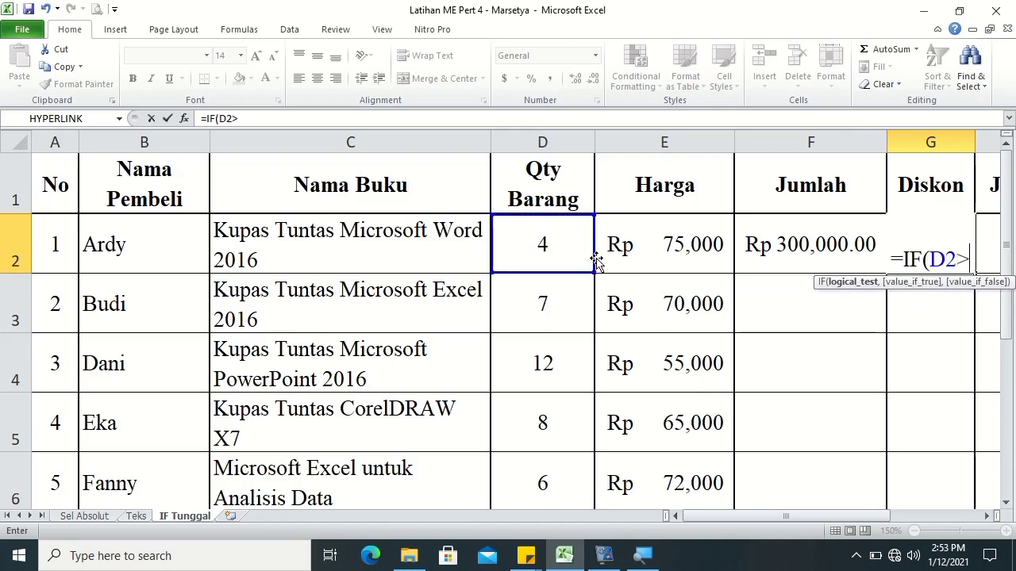
{"action": "type", "text": "=8"}
{"action": "left_click", "coordinate": [984, 515]}
{"action": "left_click", "coordinate": [984, 516]}
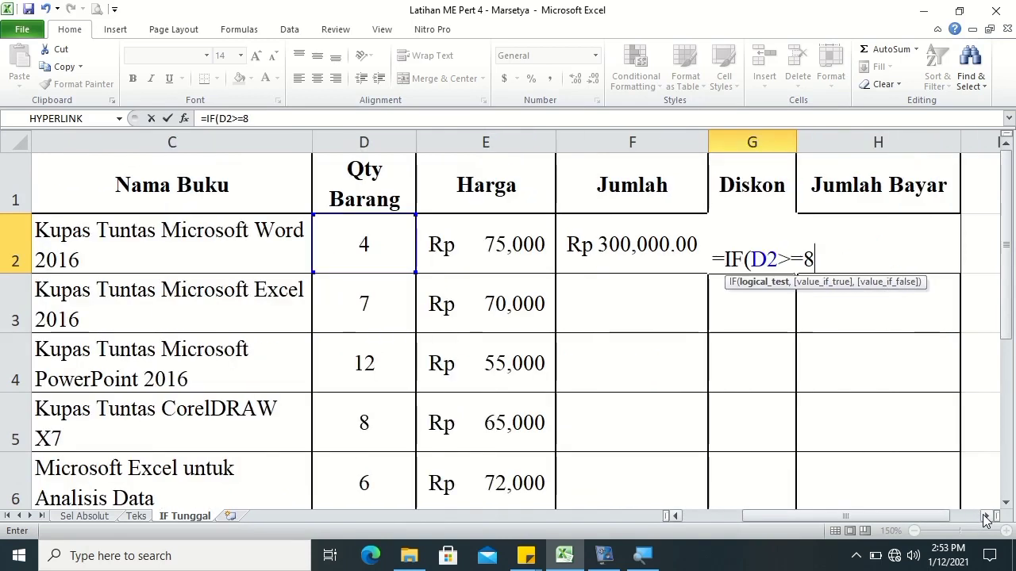
{"action": "type", "text": ","}
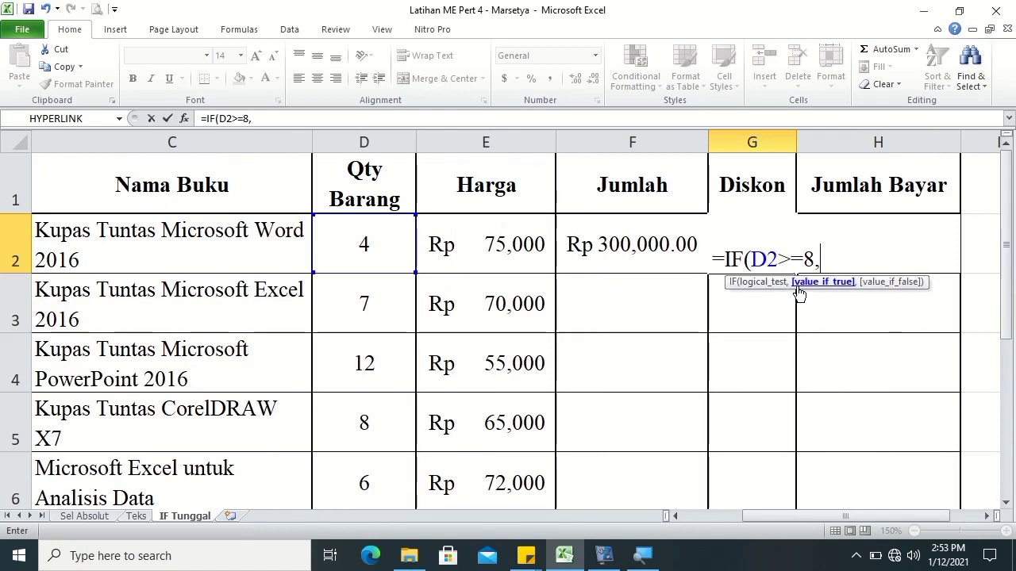
{"action": "type", "text": "10"}
{"action": "type", "text": "%"}
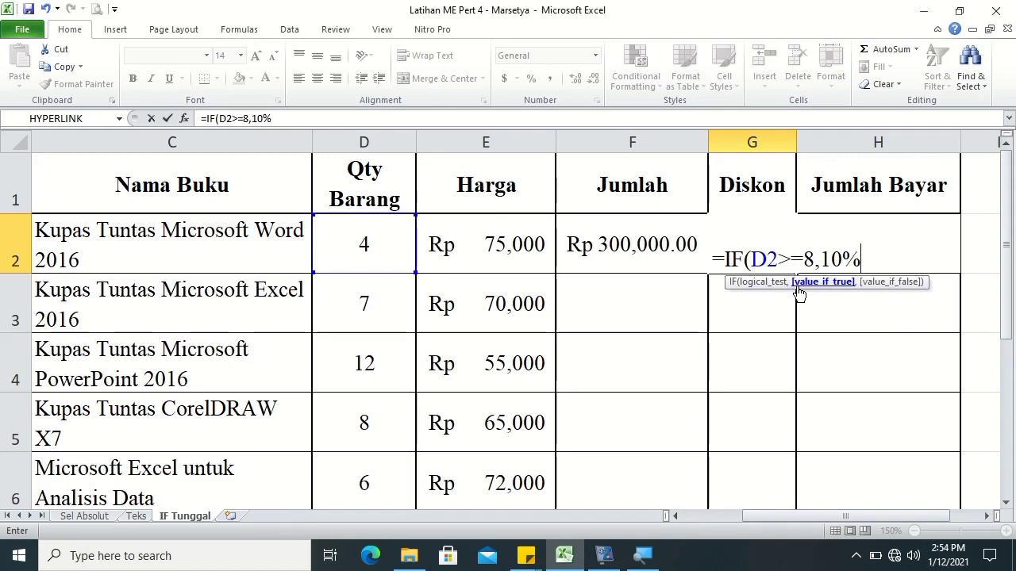
{"action": "type", "text": ","}
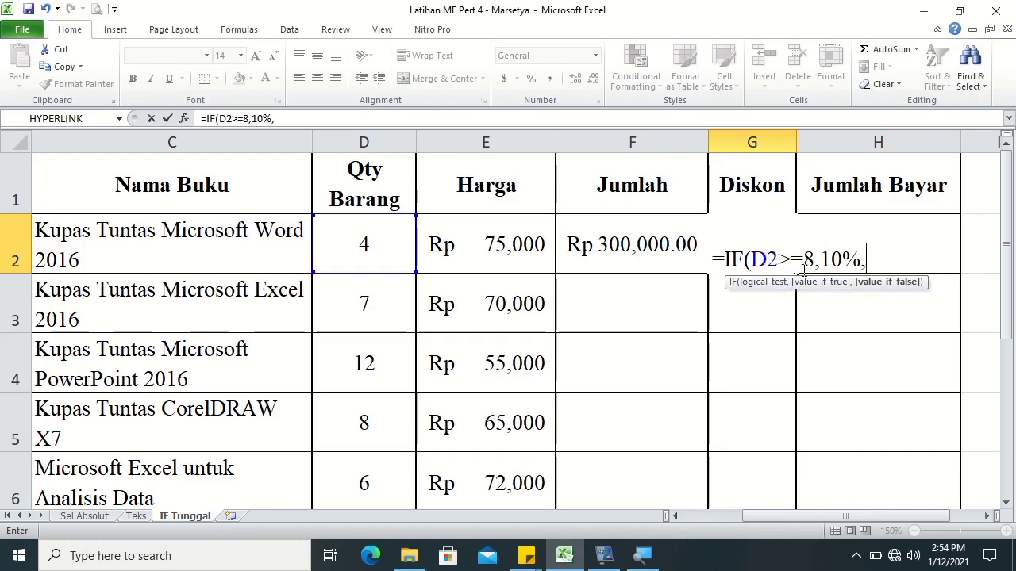
{"action": "type", "text": "2"}
{"action": "type", "text": "%"}
{"action": "left_click", "coordinate": [881, 250]}
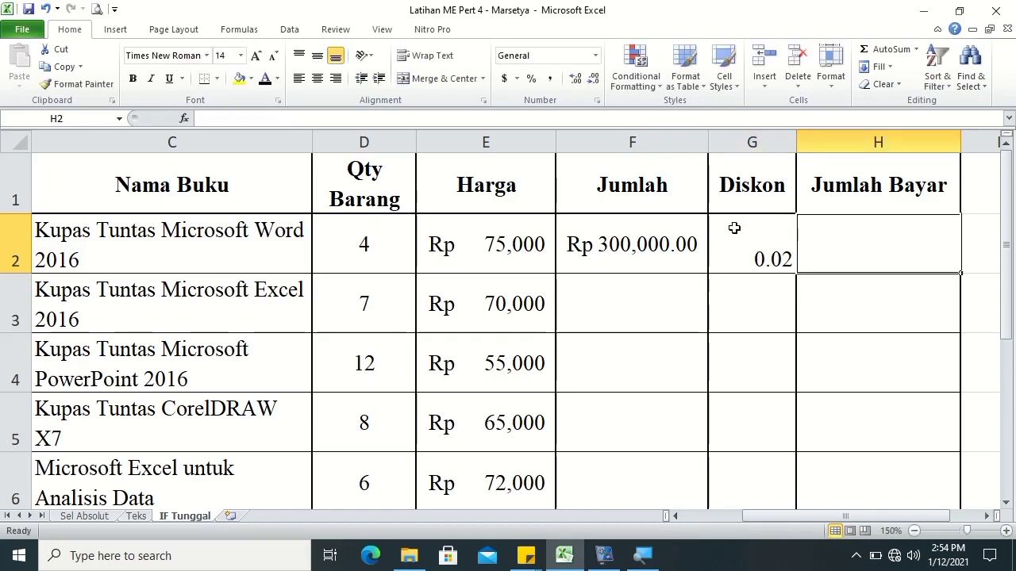
Show G2's discount as 2% in Percent Style, centred horizontally and vertically
{"action": "left_click", "coordinate": [734, 227]}
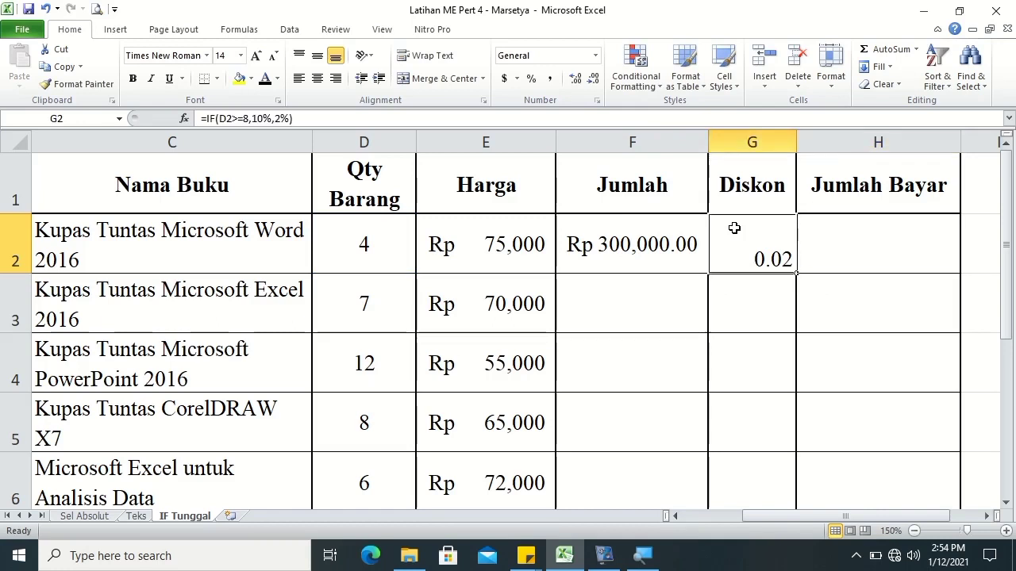
{"action": "left_click", "coordinate": [532, 79]}
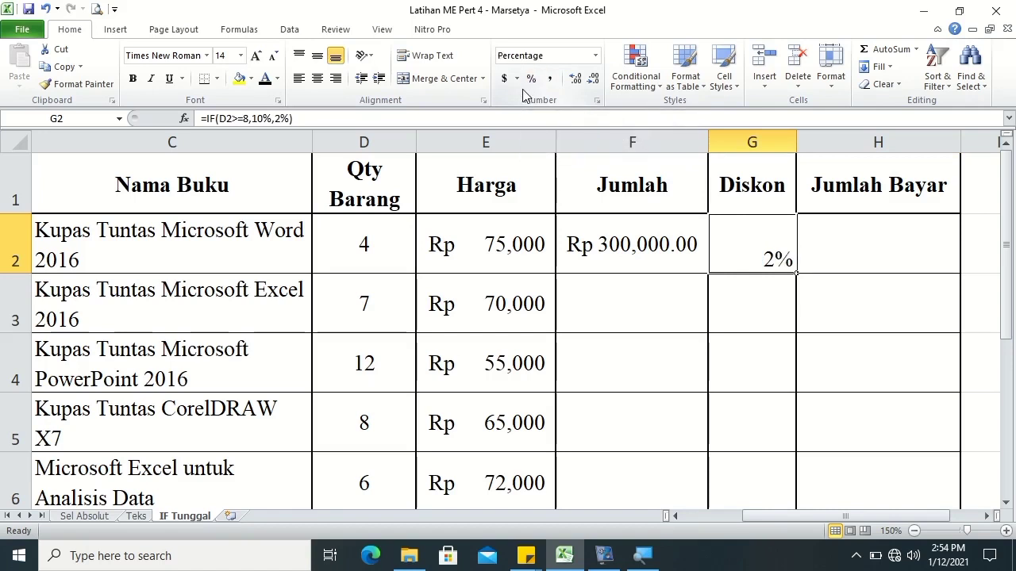
{"action": "left_click", "coordinate": [318, 57]}
{"action": "left_click", "coordinate": [317, 79]}
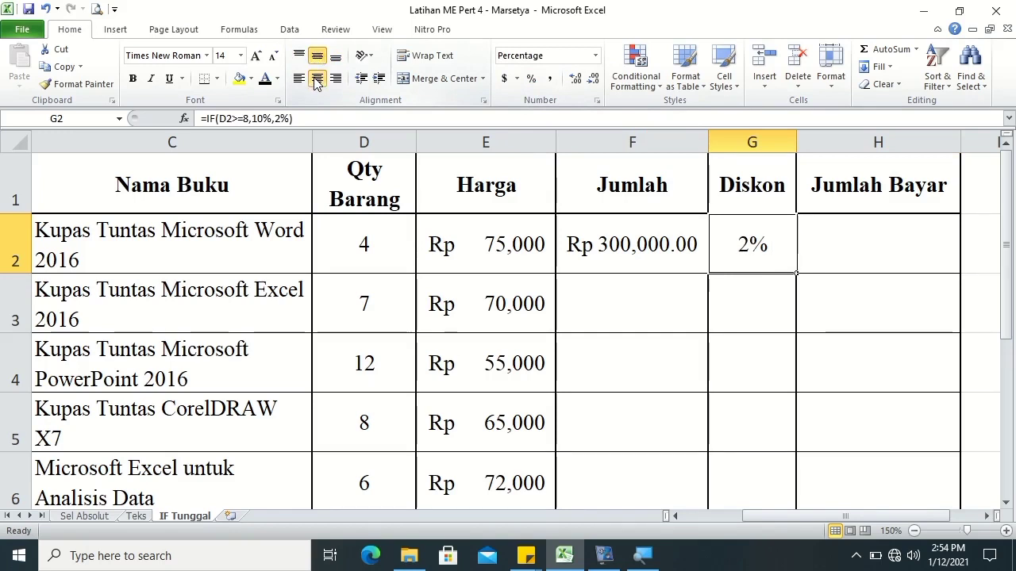
{"action": "left_click", "coordinate": [887, 249]}
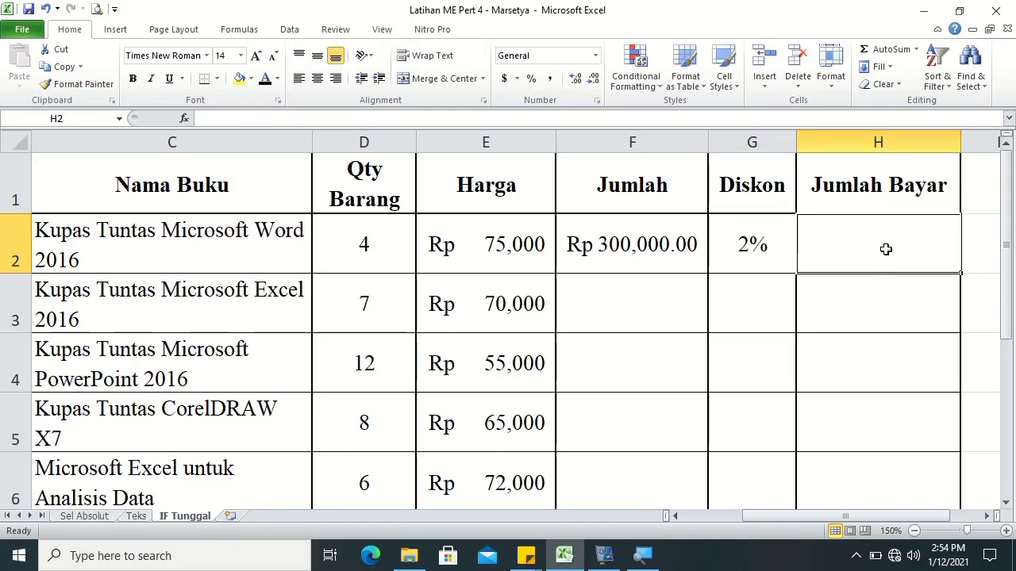
Enter =F2-(F2*G2) in H2, accepting Excel's correction, so Jumlah Bayar shows 294000
{"action": "type", "text": "="}
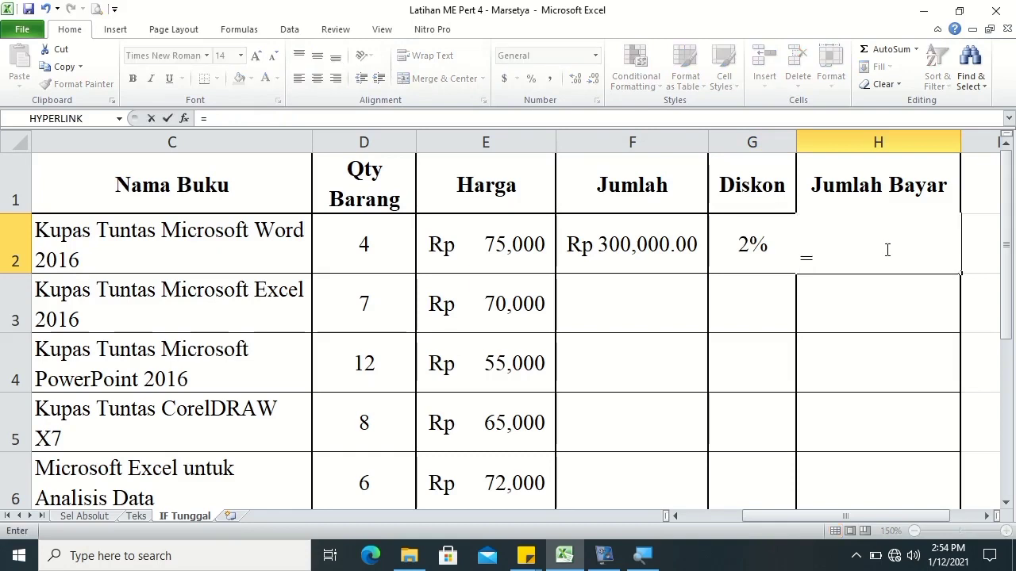
{"action": "left_click", "coordinate": [626, 257]}
{"action": "type", "text": "-("}
{"action": "left_click", "coordinate": [626, 258]}
{"action": "type", "text": "*"}
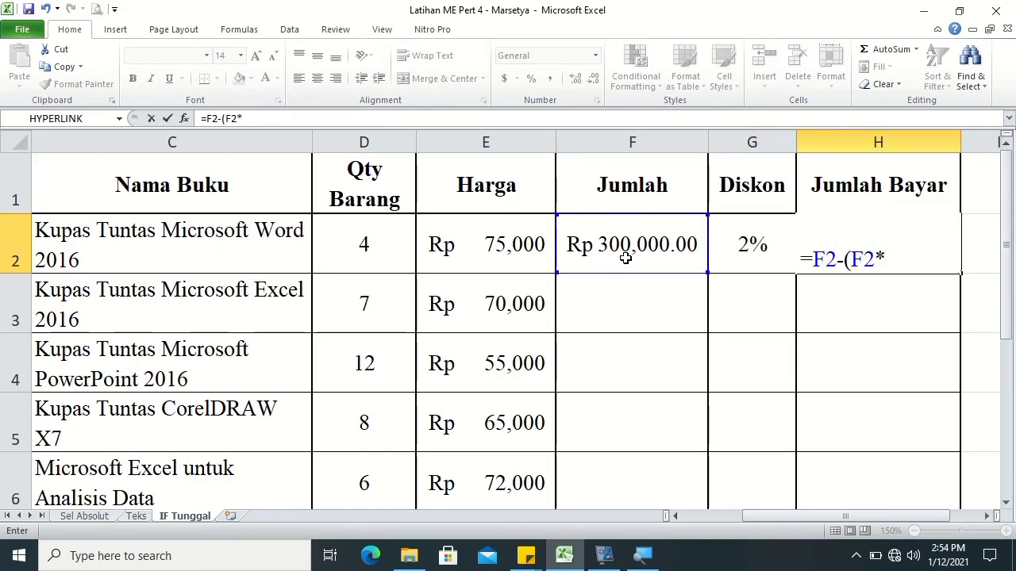
{"action": "left_click", "coordinate": [734, 246]}
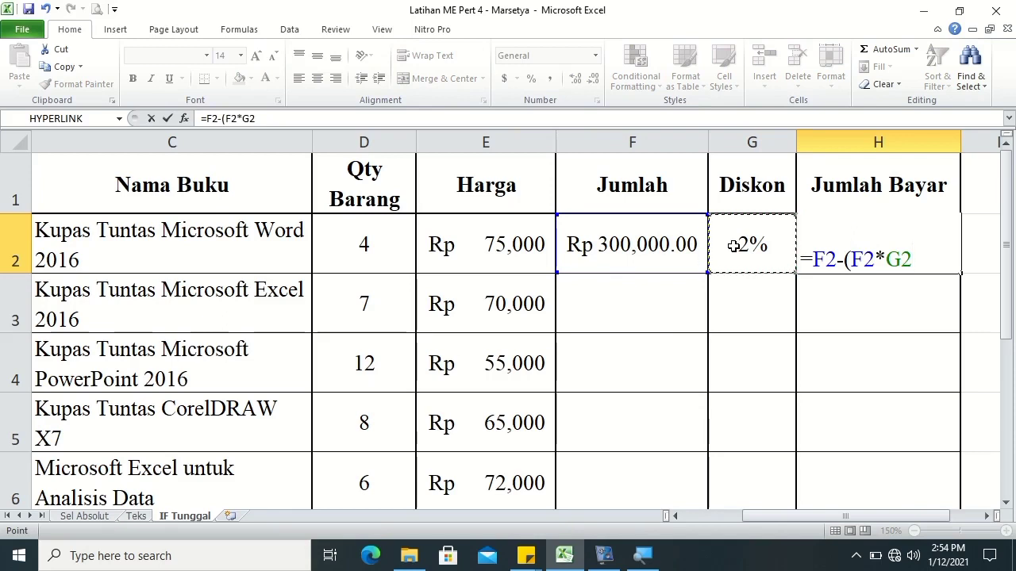
{"action": "key", "text": "Return"}
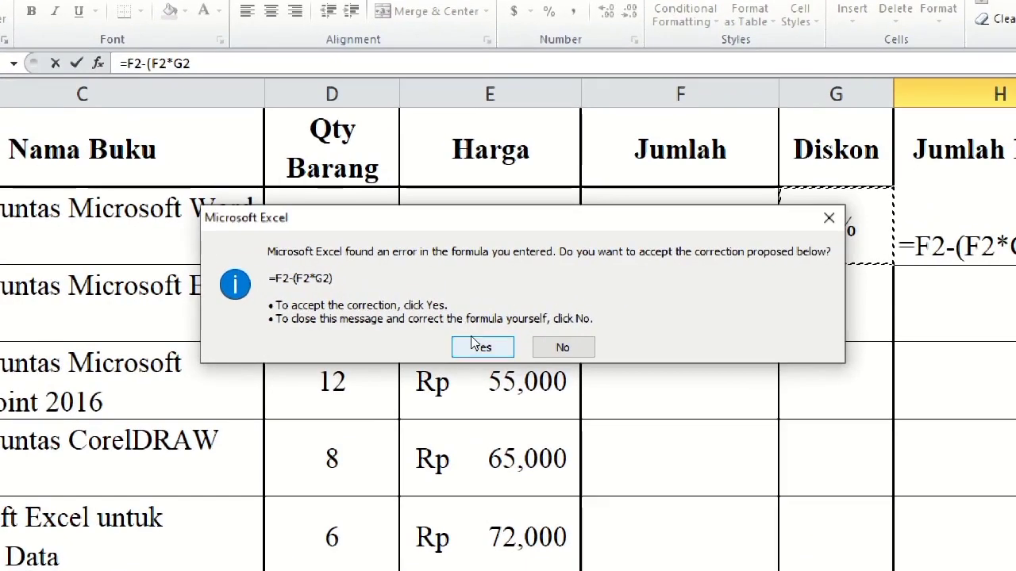
{"action": "left_click", "coordinate": [476, 345]}
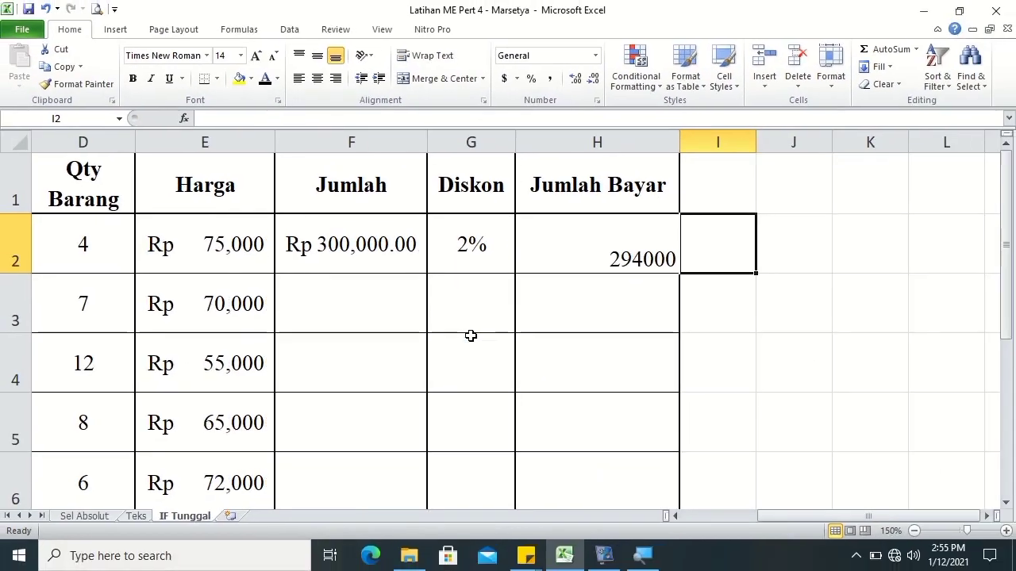
Format H2 as Rp Indonesian Accounting (Rp 294,000.00) and middle-align it vertically
{"action": "left_click", "coordinate": [548, 254]}
{"action": "left_click", "coordinate": [517, 79]}
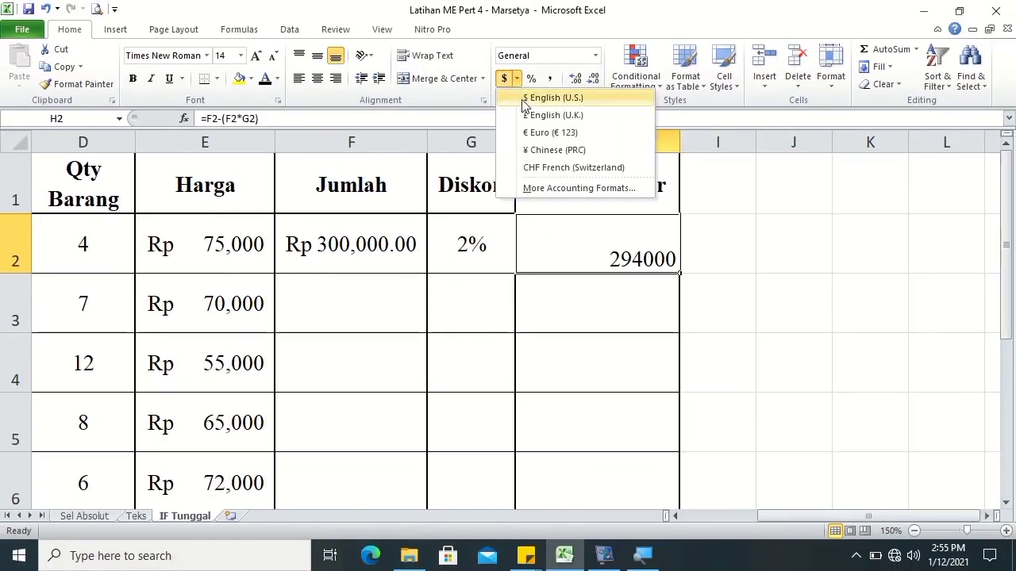
{"action": "left_click", "coordinate": [530, 190]}
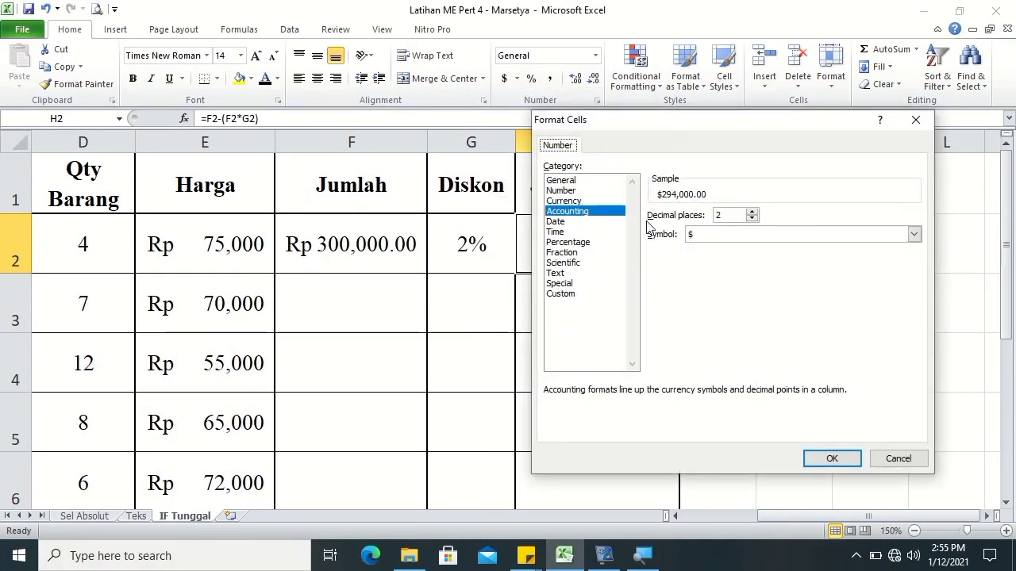
{"action": "left_click", "coordinate": [914, 234]}
{"action": "left_click", "coordinate": [914, 274]}
{"action": "left_click", "coordinate": [915, 250]}
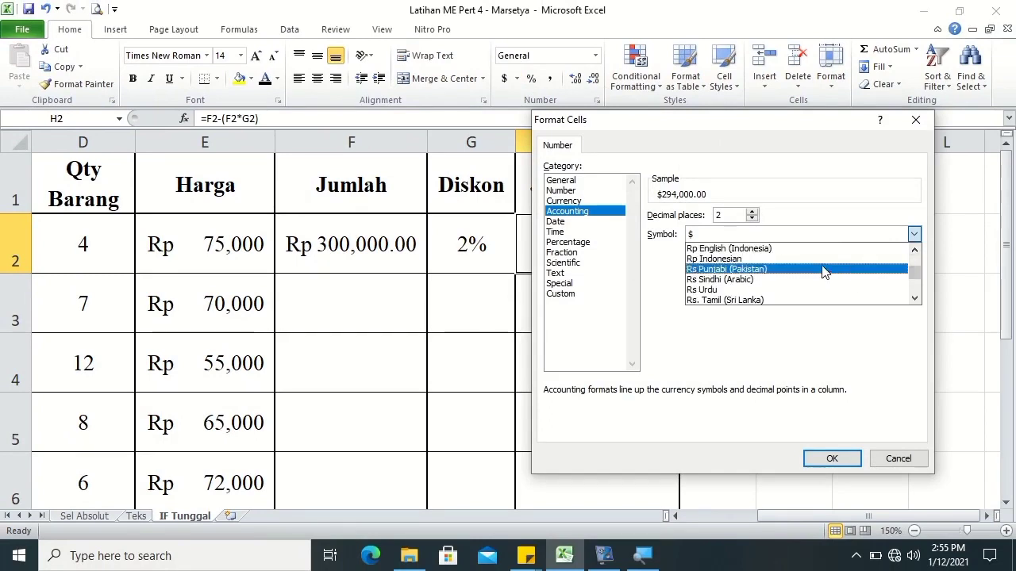
{"action": "left_click", "coordinate": [814, 259]}
{"action": "left_click", "coordinate": [827, 462]}
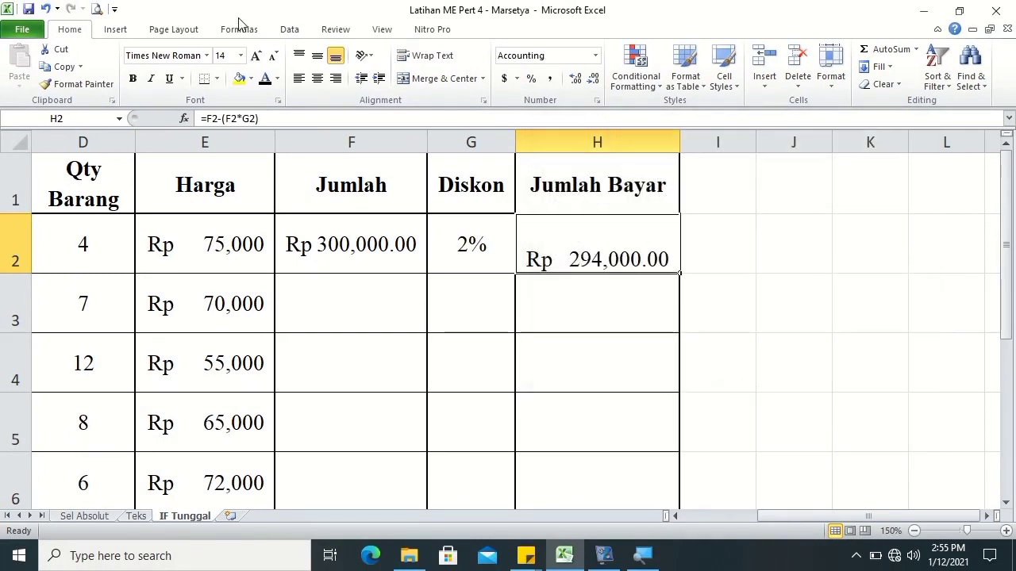
{"action": "left_click", "coordinate": [316, 60]}
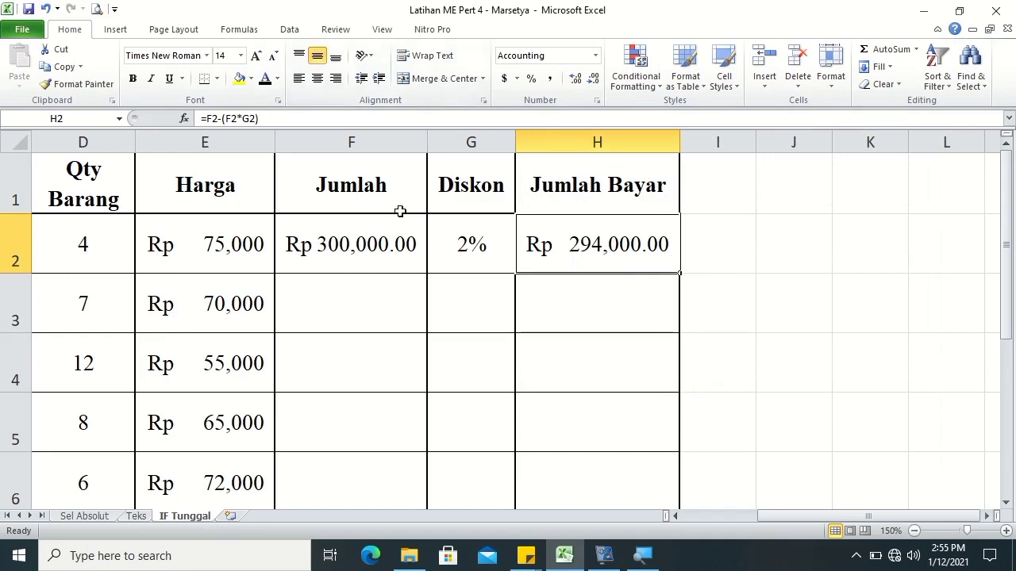
Copy the Jumlah, Diskon and Jumlah Bayar formulas in F2:H2 down to row 6
{"action": "left_click_drag", "start_coordinate": [379, 234], "coordinate": [570, 260]}
{"action": "mouse_move", "coordinate": [680, 273]}
{"action": "left_mouse_down"}
{"action": "mouse_move", "coordinate": [673, 500]}
{"action": "mouse_move", "coordinate": [658, 435]}
{"action": "left_mouse_up"}
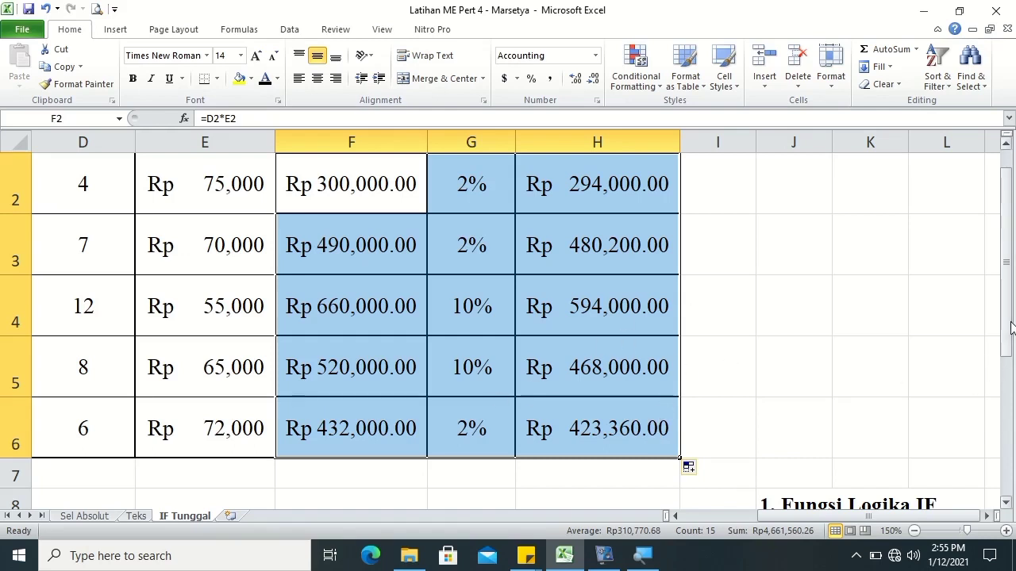
{"action": "left_click_drag", "start_coordinate": [1011, 327], "coordinate": [1005, 287]}
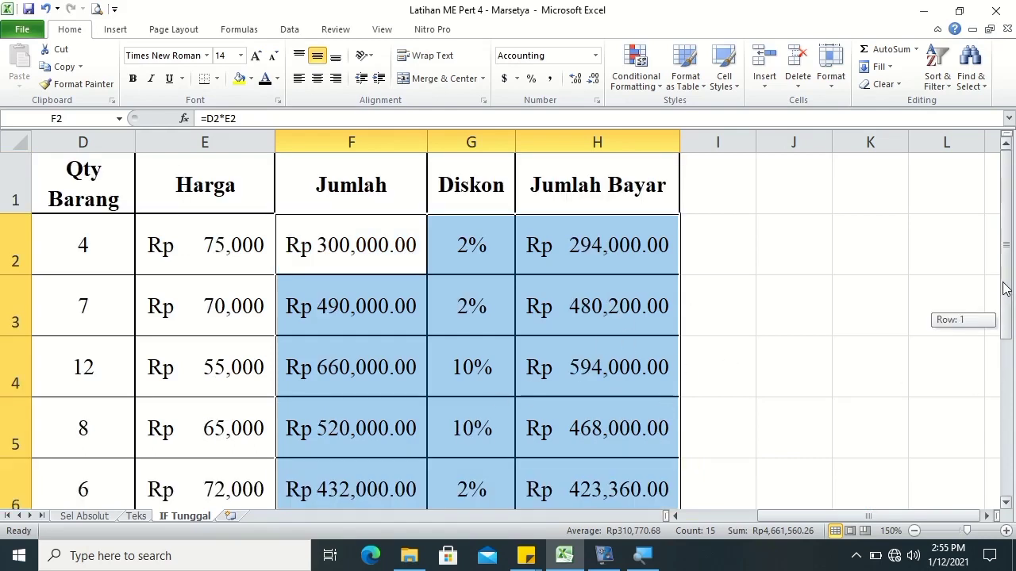
Give the amount cells thin bottom and inside horizontal borders via Format Cells
{"action": "right_click", "coordinate": [581, 256]}
{"action": "left_click", "coordinate": [623, 473]}
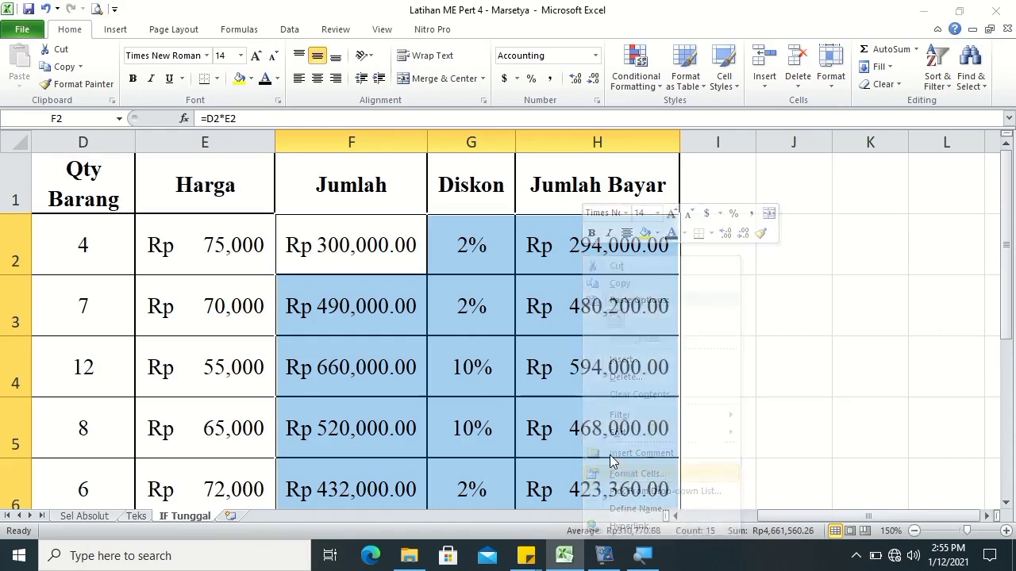
{"action": "left_click", "coordinate": [594, 208]}
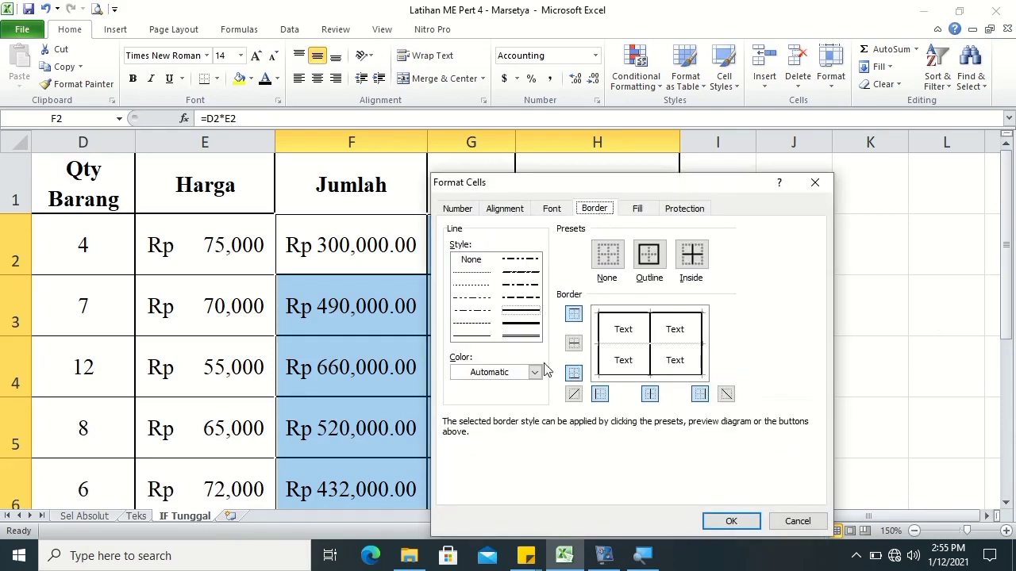
{"action": "left_click", "coordinate": [623, 378]}
{"action": "left_click", "coordinate": [490, 341]}
{"action": "left_click", "coordinate": [618, 344]}
{"action": "left_click", "coordinate": [728, 521]}
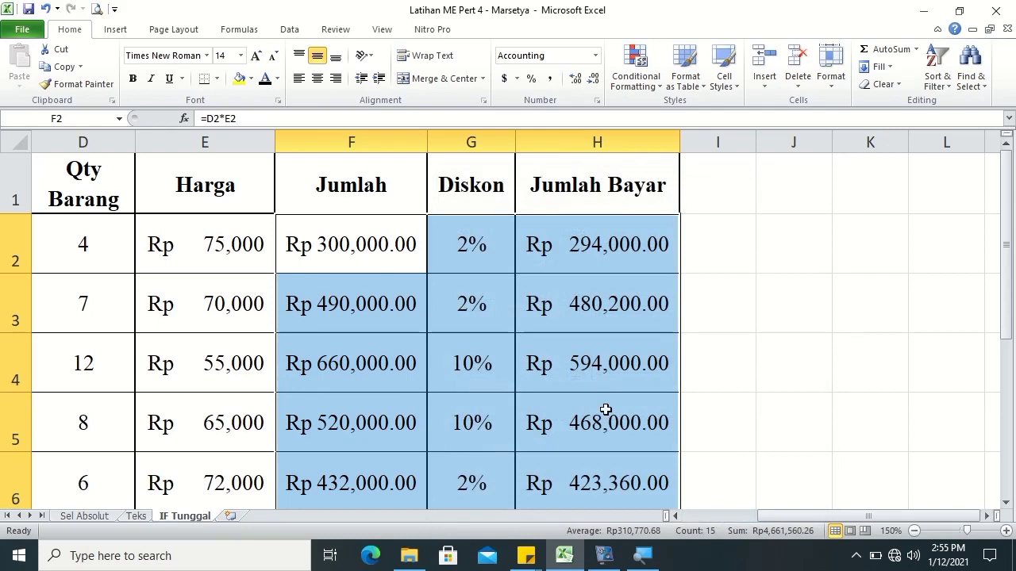
{"action": "left_click", "coordinate": [664, 354]}
{"action": "left_click_drag", "start_coordinate": [906, 515], "coordinate": [880, 516]}
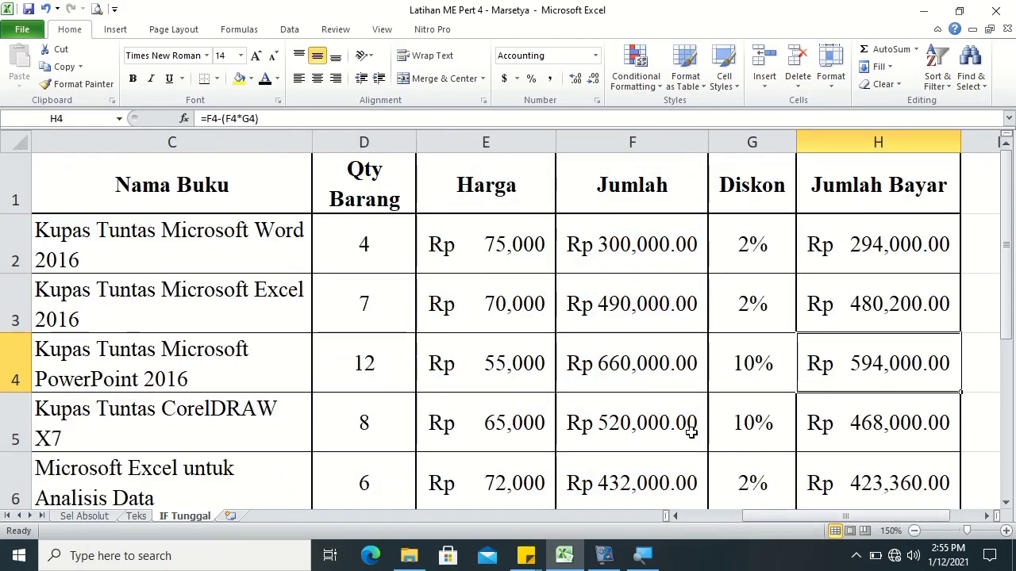
{"action": "left_click", "coordinate": [364, 314]}
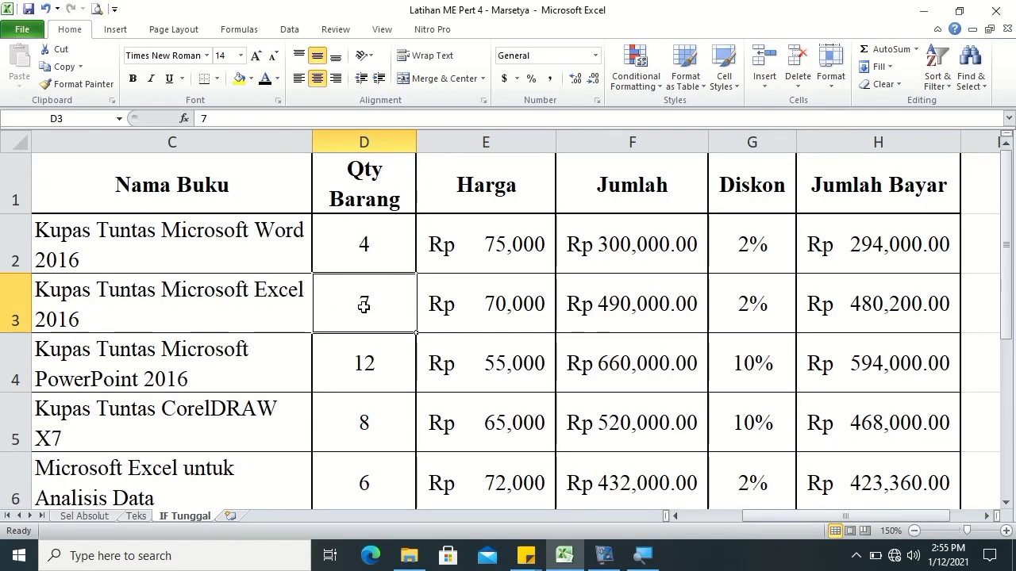
{"action": "type", "text": "9"}
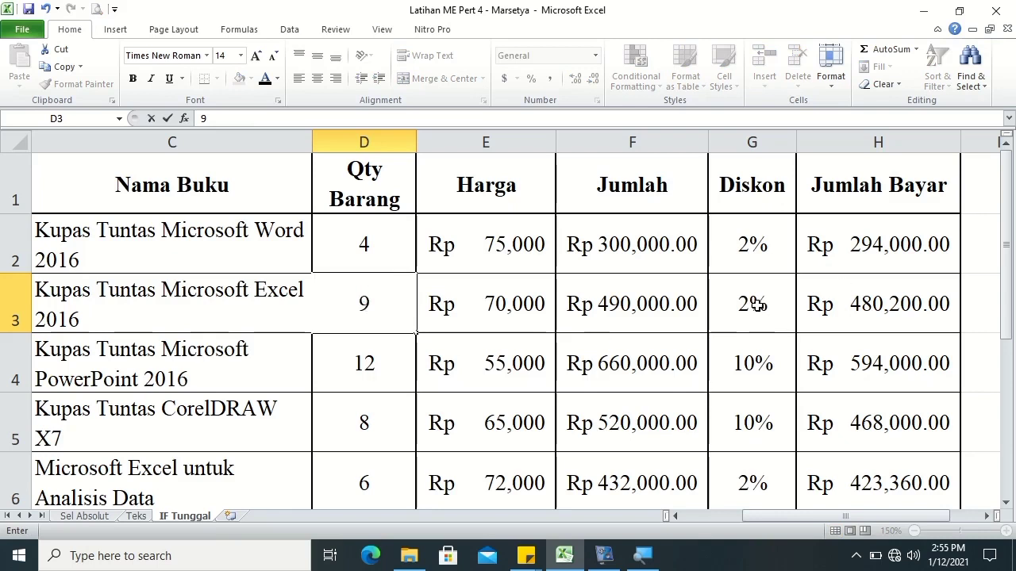
{"action": "key", "text": "Tab"}
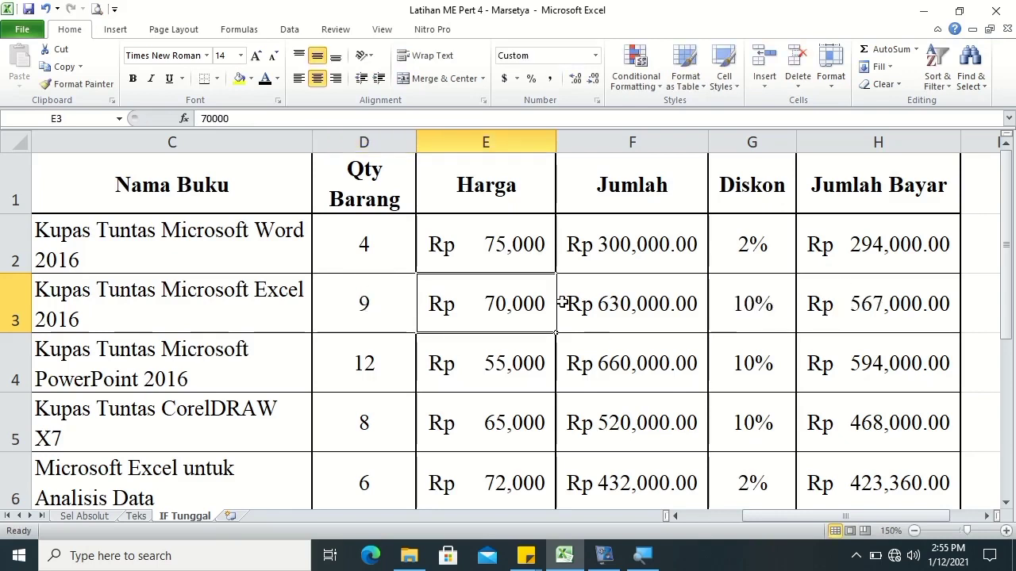
{"action": "key", "text": "ctrl+z"}
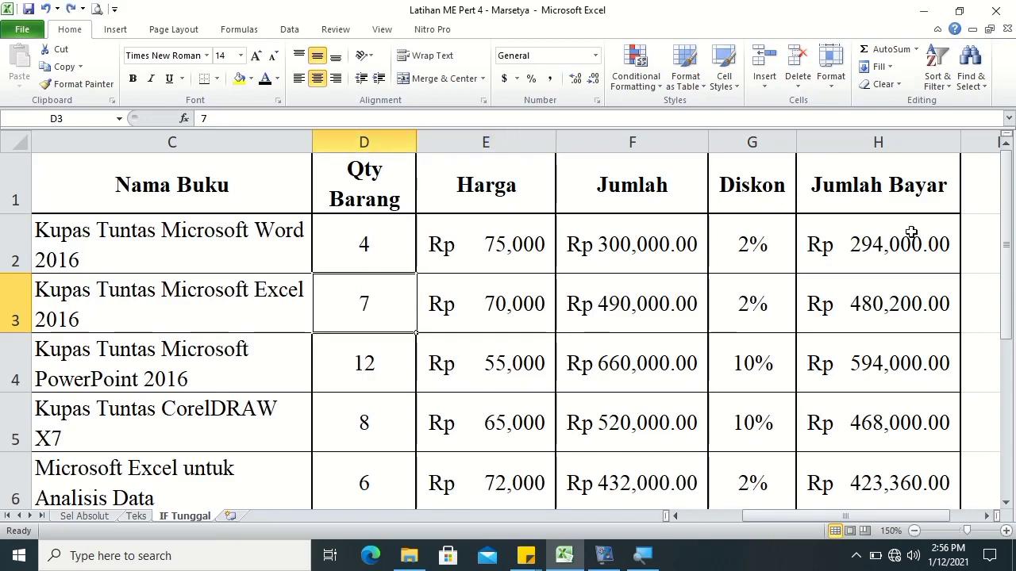
{"action": "mouse_move", "coordinate": [1009, 208]}
{"action": "left_mouse_down"}
{"action": "mouse_move", "coordinate": [1009, 231]}
{"action": "mouse_move", "coordinate": [1006, 199]}
{"action": "left_mouse_up"}
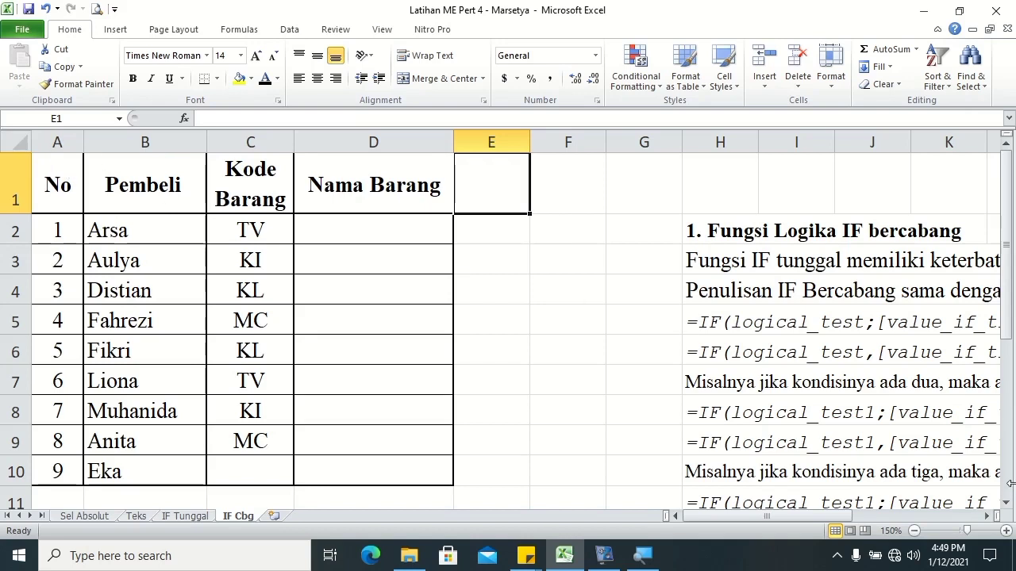
Scroll down to review the Ketentuan Barang code rules, then back to the top
{"action": "left_click_drag", "start_coordinate": [1009, 324], "coordinate": [1009, 473]}
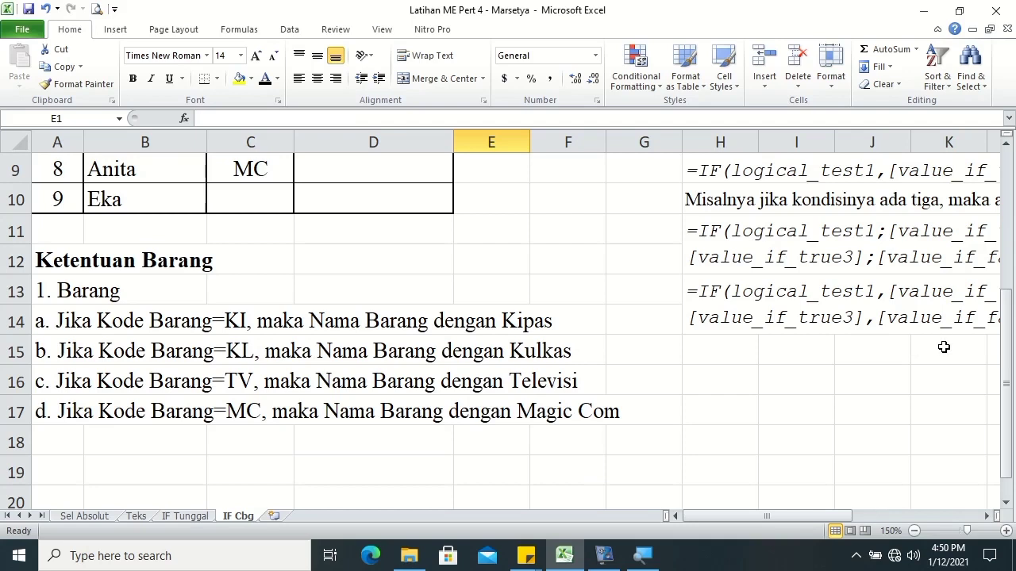
{"action": "left_click_drag", "start_coordinate": [1008, 334], "coordinate": [1014, 203]}
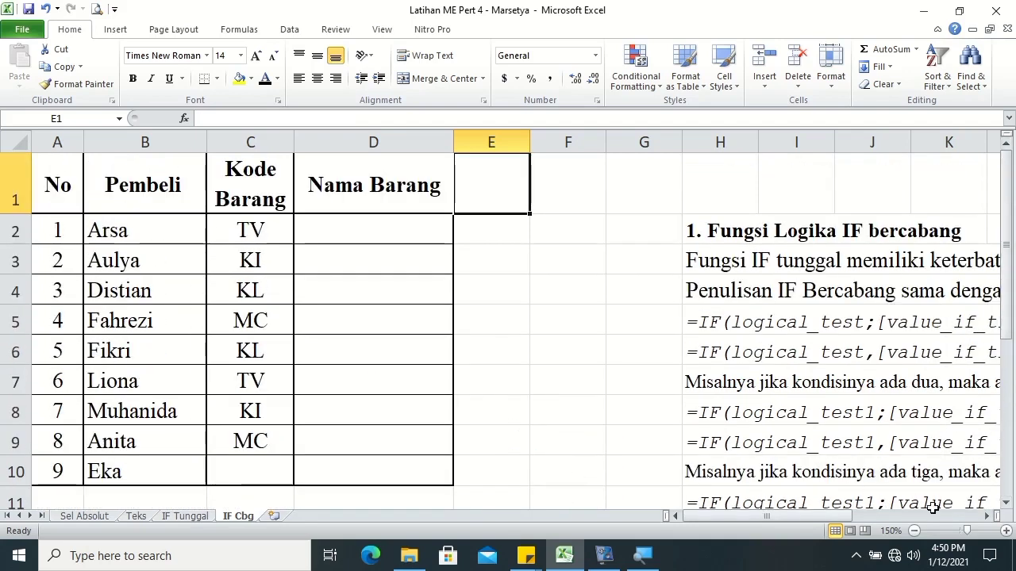
Scroll to bring the nested IF syntax notes in column H fully into view
{"action": "left_click", "coordinate": [993, 516]}
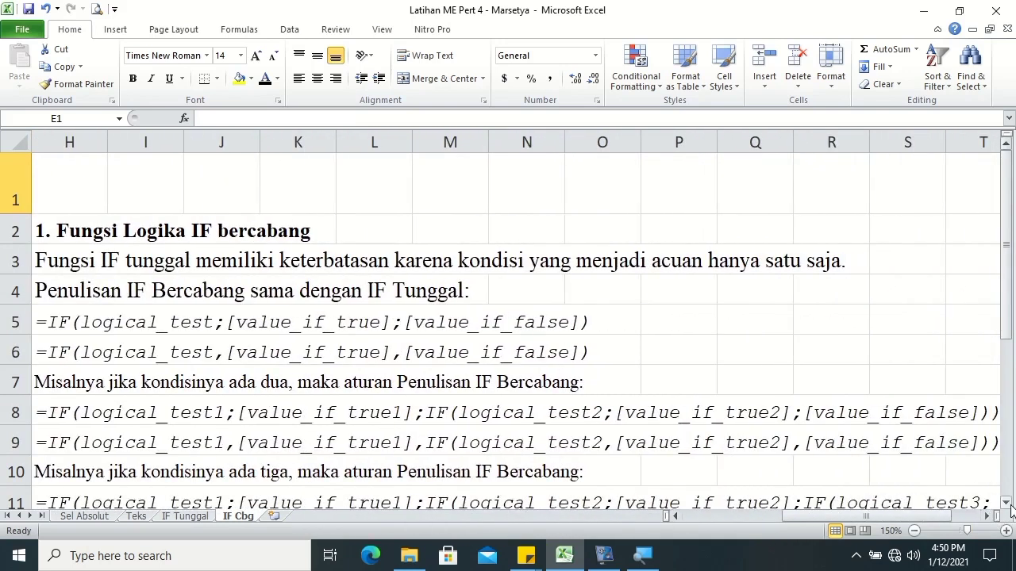
{"action": "left_click", "coordinate": [1006, 503]}
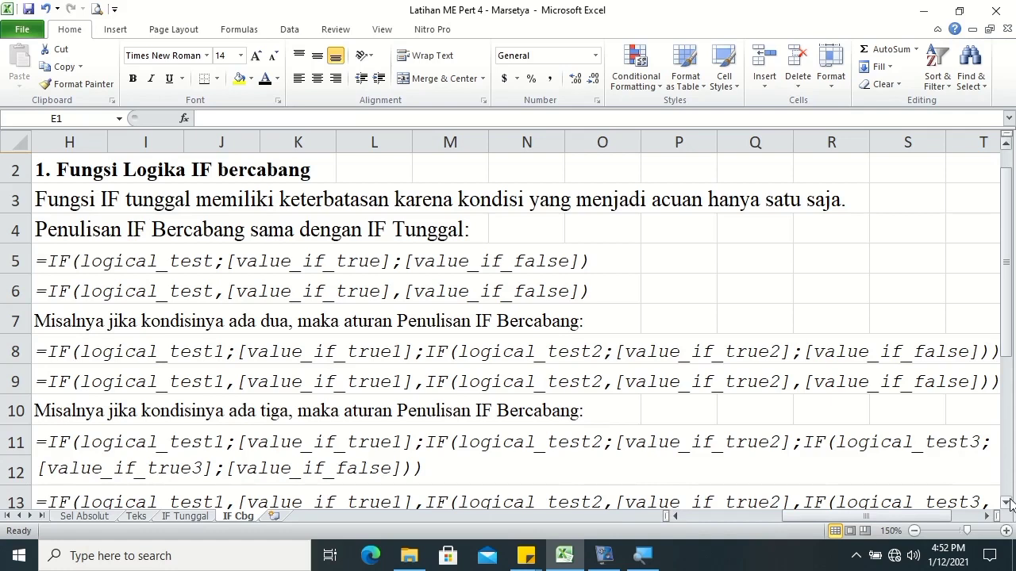
{"action": "left_click", "coordinate": [1005, 502]}
{"action": "left_click", "coordinate": [1006, 502]}
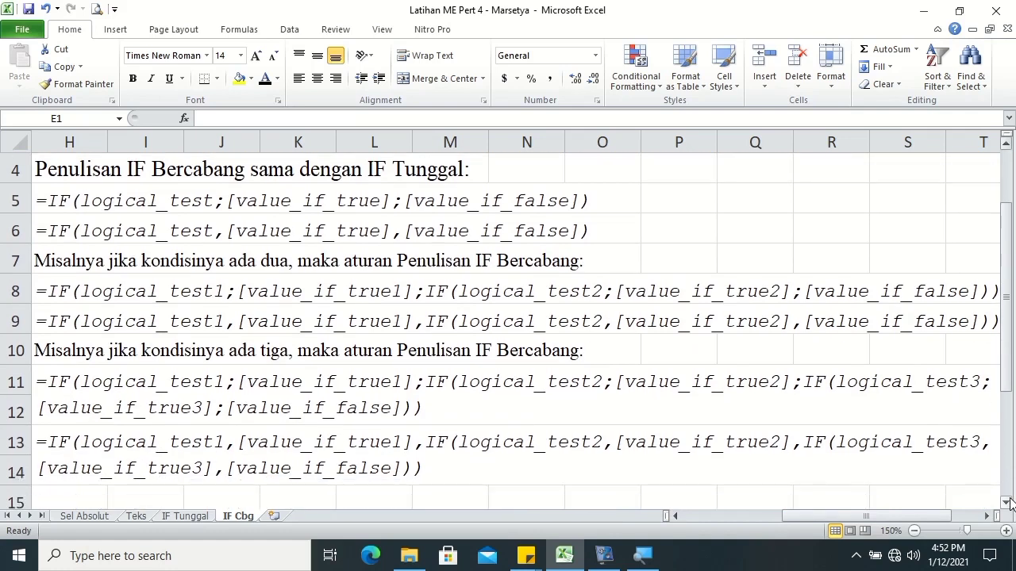
{"action": "left_click", "coordinate": [1006, 502]}
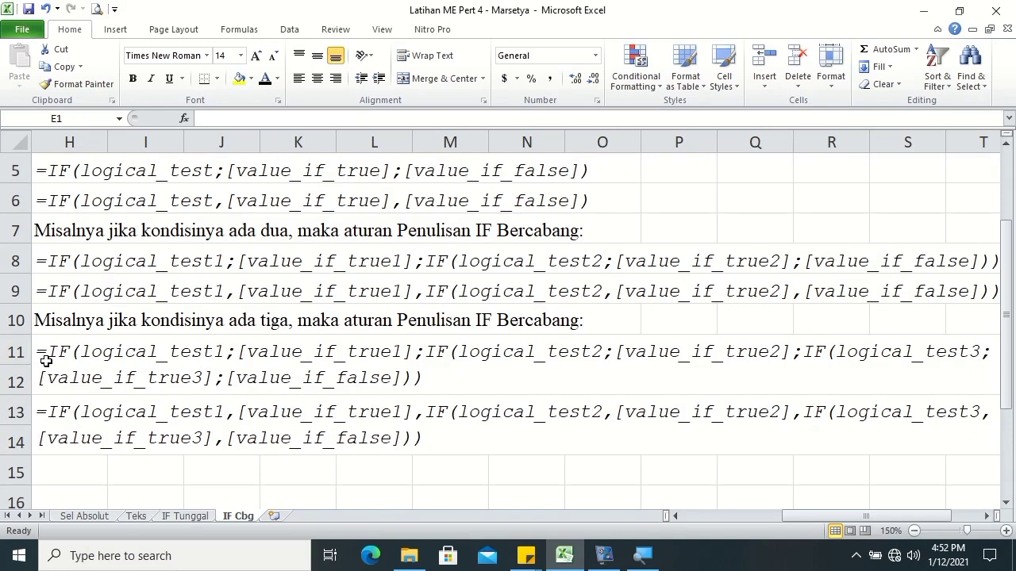
Append ')' to the three-condition syntax examples in H11 and H13
{"action": "left_click", "coordinate": [47, 352]}
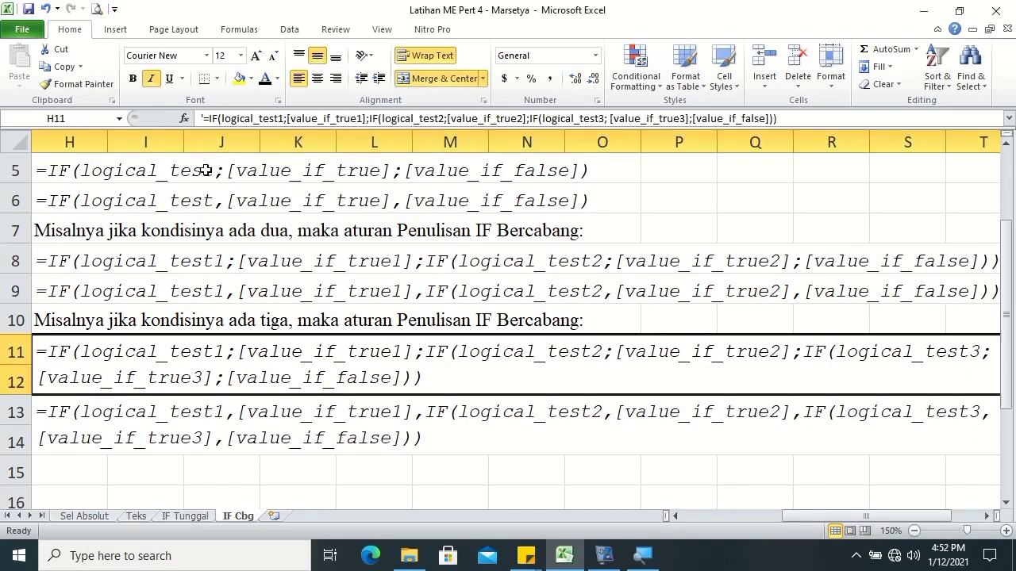
{"action": "left_click", "coordinate": [804, 117]}
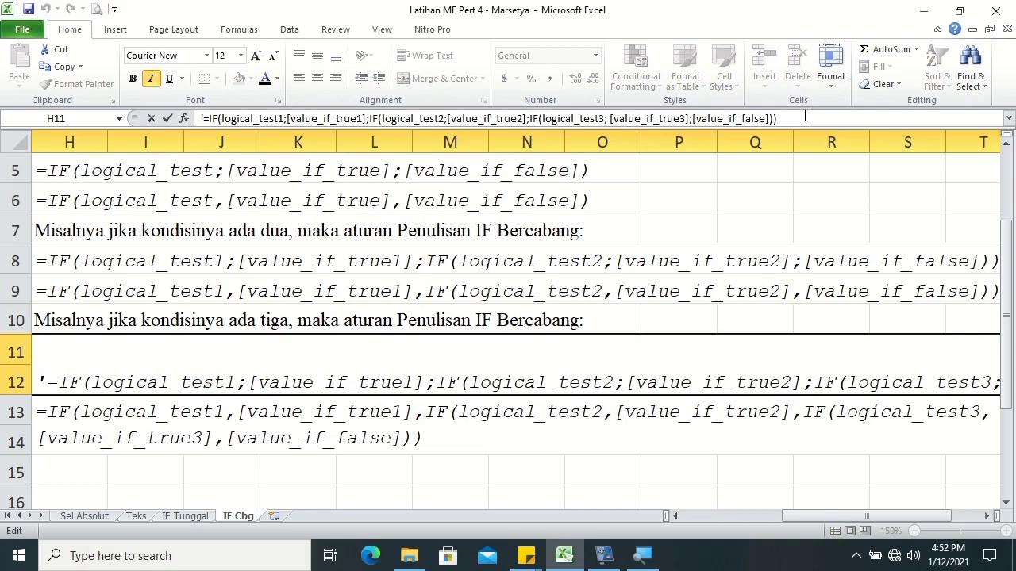
{"action": "type", "text": ")"}
{"action": "key", "text": "Return"}
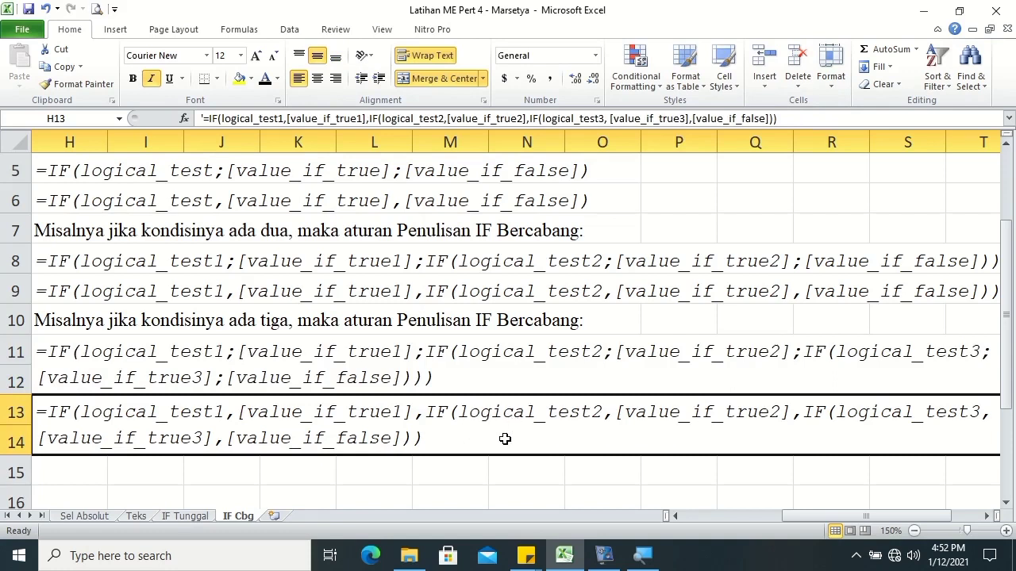
{"action": "double_click", "coordinate": [506, 440]}
{"action": "type", "text": ")"}
{"action": "key", "text": "Return"}
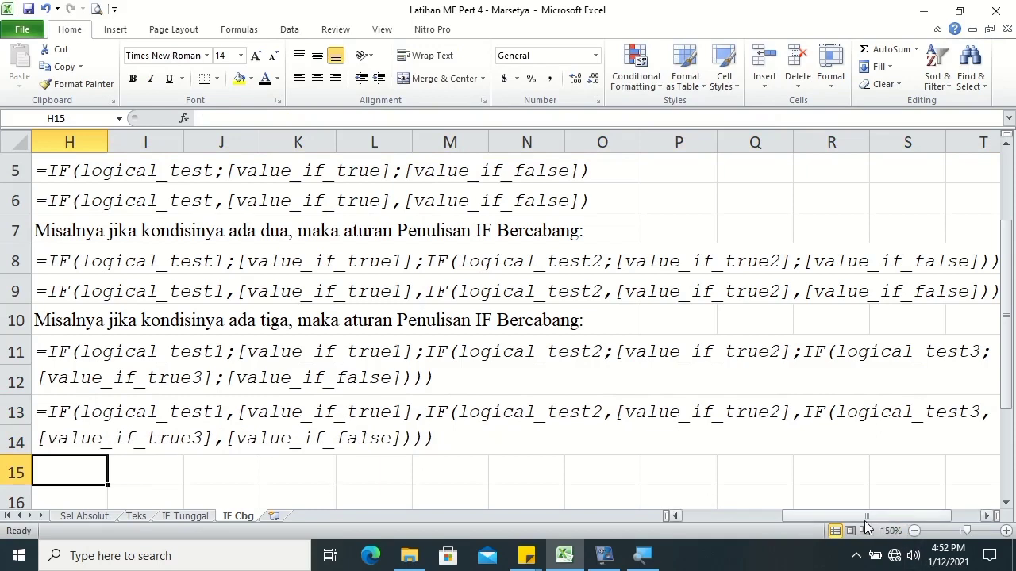
{"action": "left_click_drag", "start_coordinate": [866, 518], "coordinate": [766, 518]}
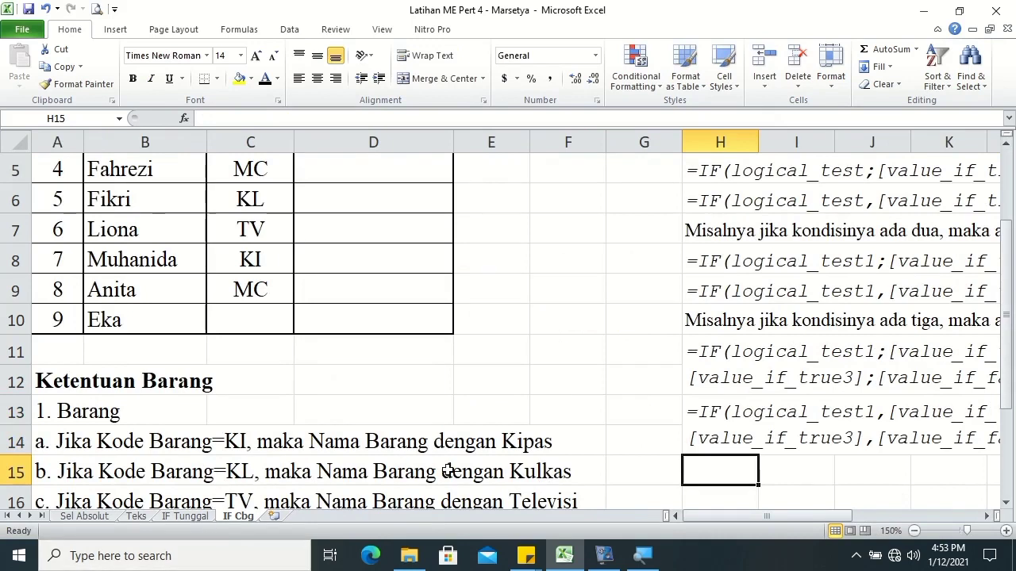
{"action": "mouse_move", "coordinate": [1005, 316]}
{"action": "left_mouse_down"}
{"action": "mouse_move", "coordinate": [1005, 368]}
{"action": "mouse_move", "coordinate": [1005, 246]}
{"action": "left_mouse_up"}
In D2, type =IF(C2="ki","Kipas",IF to begin the nested formula
{"action": "left_click", "coordinate": [368, 229]}
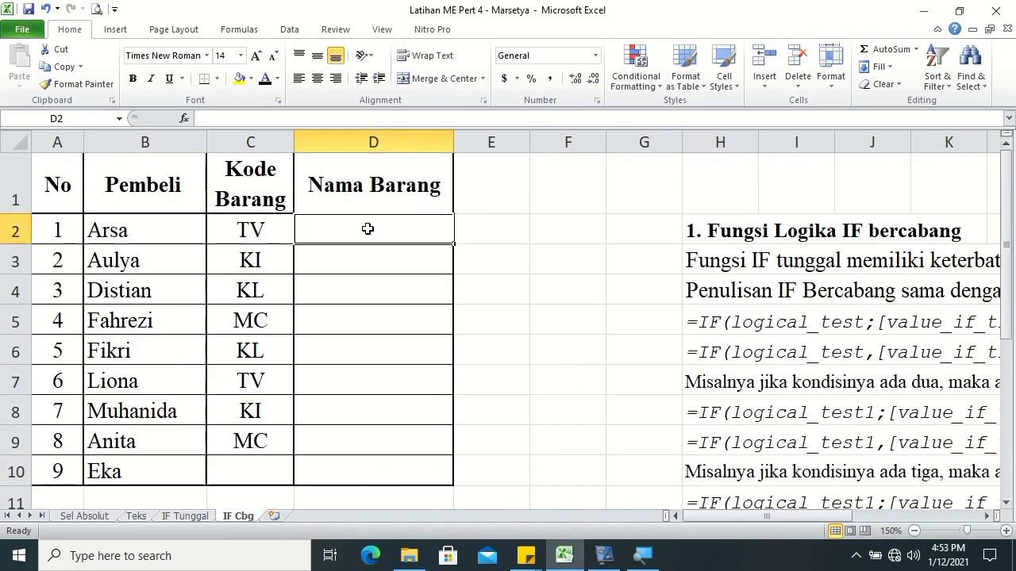
{"action": "type", "text": "=if("}
{"action": "left_click", "coordinate": [252, 233]}
{"action": "type", "text": "=IF(C2="}
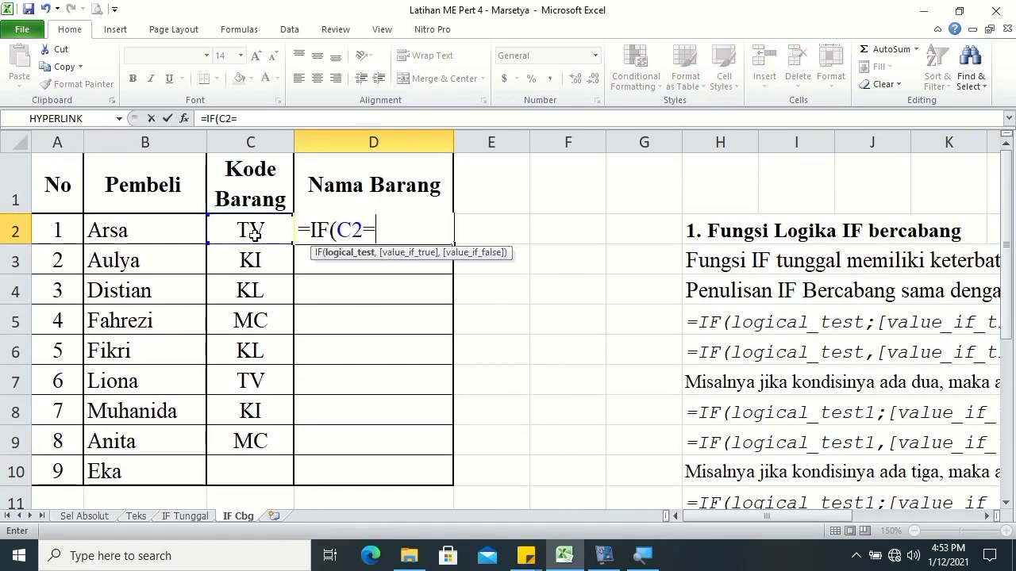
{"action": "left_click_drag", "start_coordinate": [1008, 190], "coordinate": [1008, 197]}
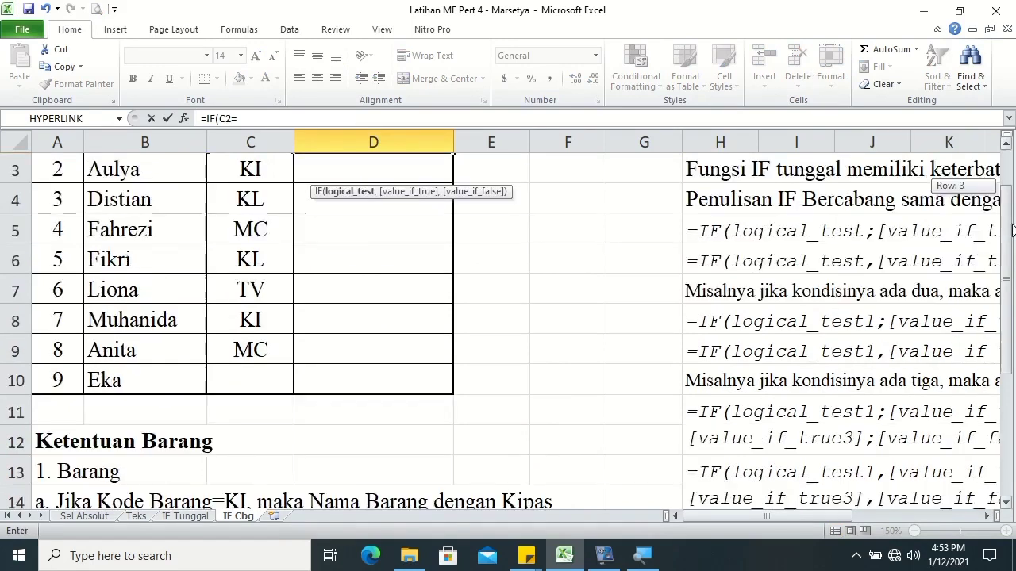
{"action": "type", "text": "\""}
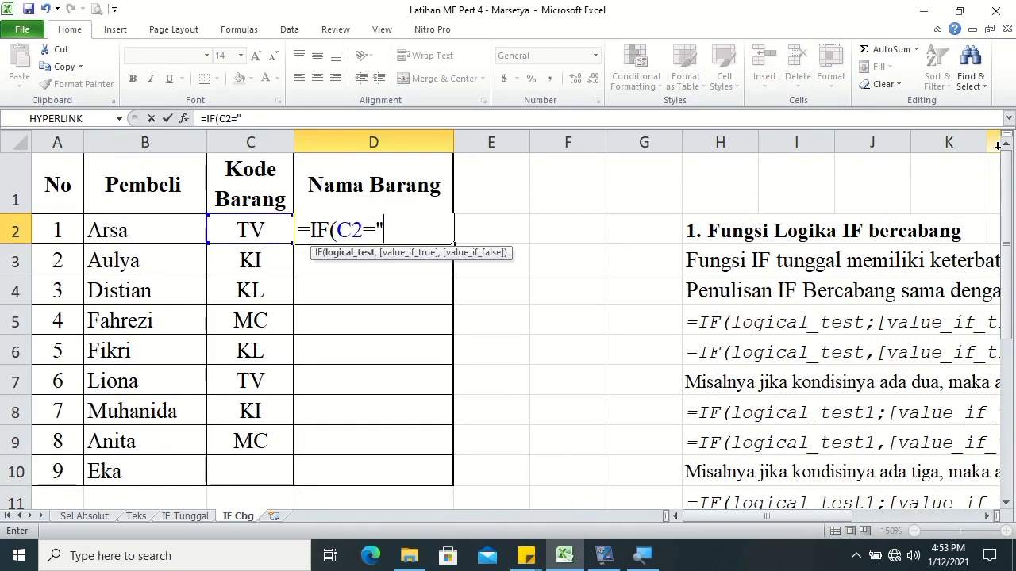
{"action": "type", "text": "KI"}
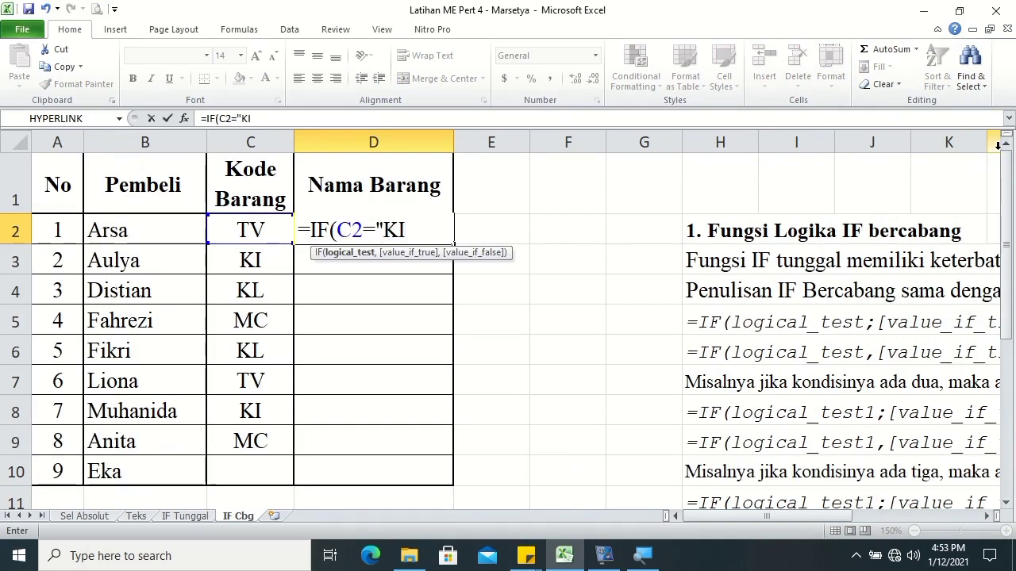
{"action": "key", "text": "BackSpace"}
{"action": "key", "text": "BackSpace"}
{"action": "type", "text": "ki\""}
{"action": "type", "text": ","}
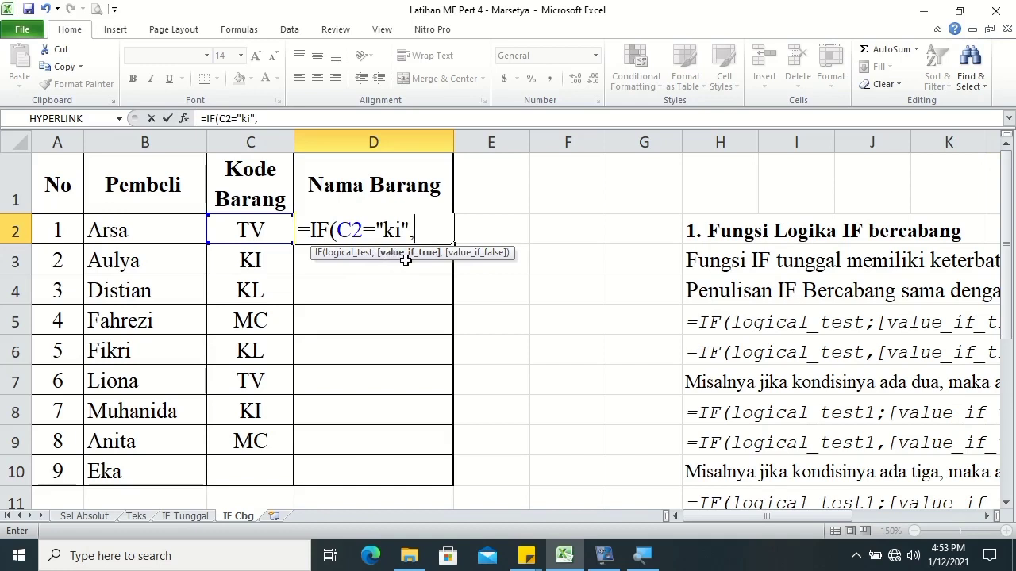
{"action": "type", "text": "\""}
{"action": "type", "text": "Kipas\","}
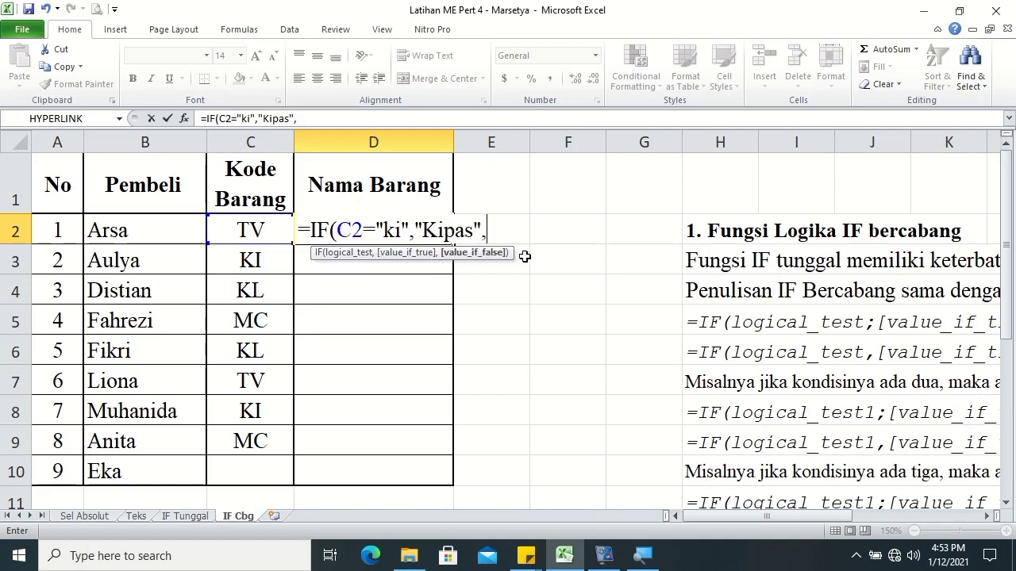
{"action": "type", "text": "if"}
Continue D2 with IF(C2="KL","Kulkas",IF(C2="TV","Televisi",IF( and reference C2 again
{"action": "key", "text": "Tab"}
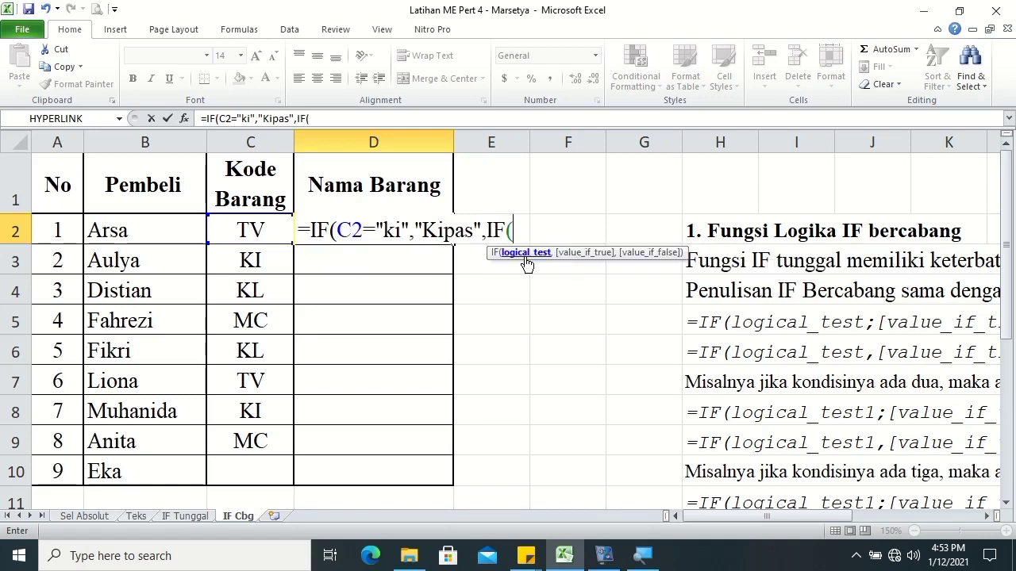
{"action": "left_click", "coordinate": [246, 233]}
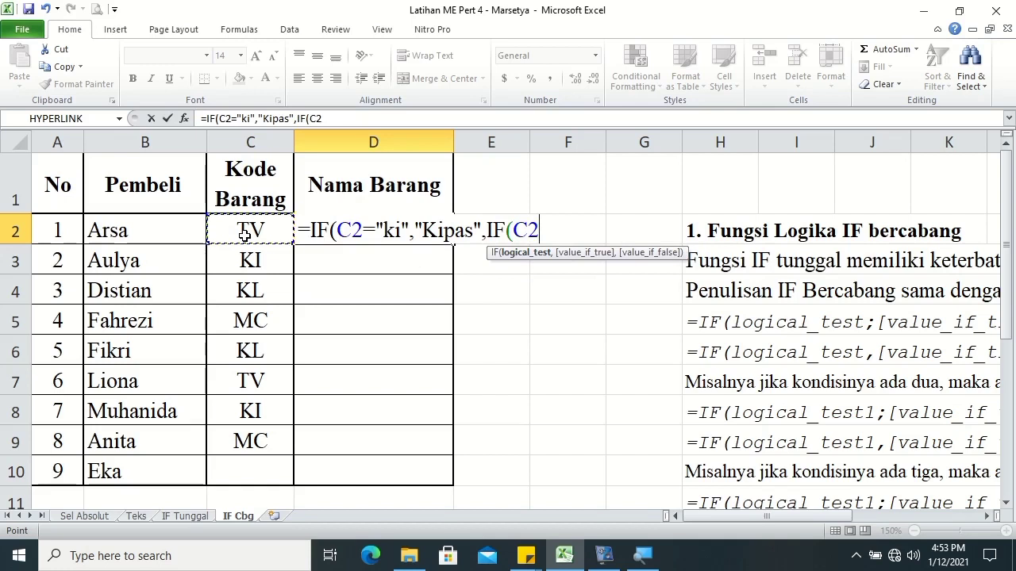
{"action": "type", "text": "="}
{"action": "type", "text": "\""}
{"action": "mouse_move", "coordinate": [1008, 203]}
{"action": "left_mouse_down"}
{"action": "mouse_move", "coordinate": [1011, 254]}
{"action": "mouse_move", "coordinate": [1006, 133]}
{"action": "left_mouse_up"}
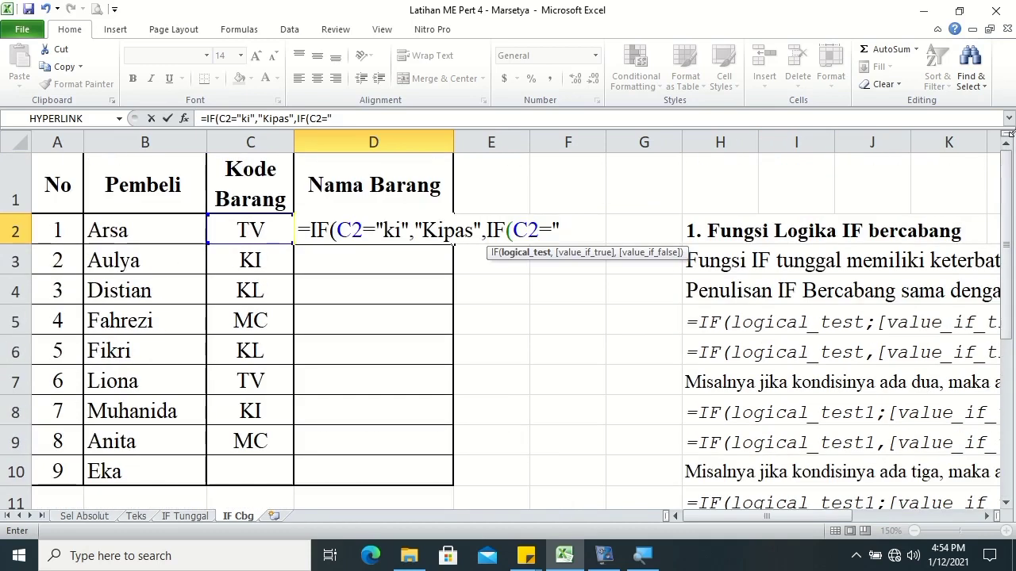
{"action": "type", "text": "KL"}
{"action": "type", "text": "\",\""}
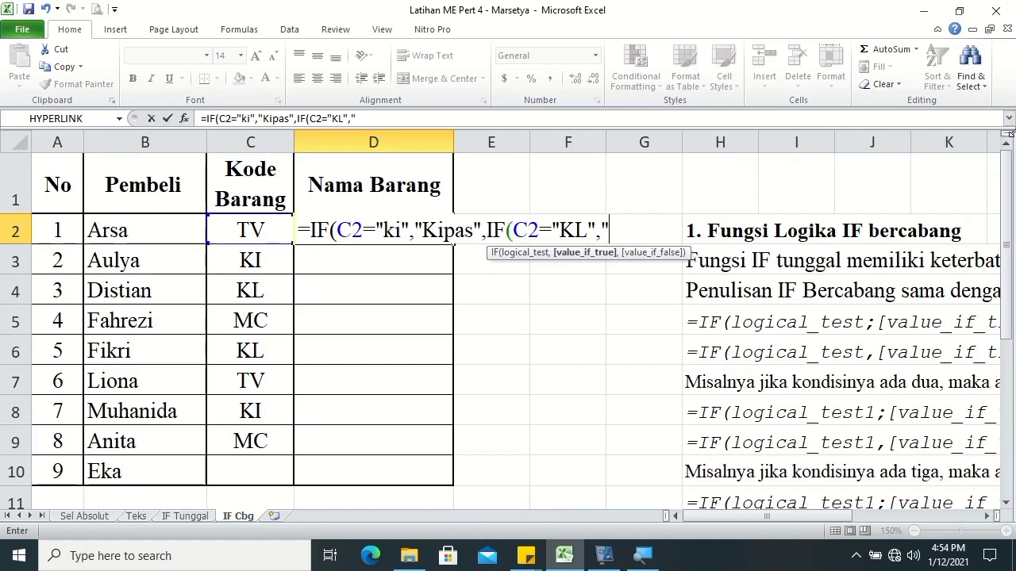
{"action": "type", "text": "Kulkas\","}
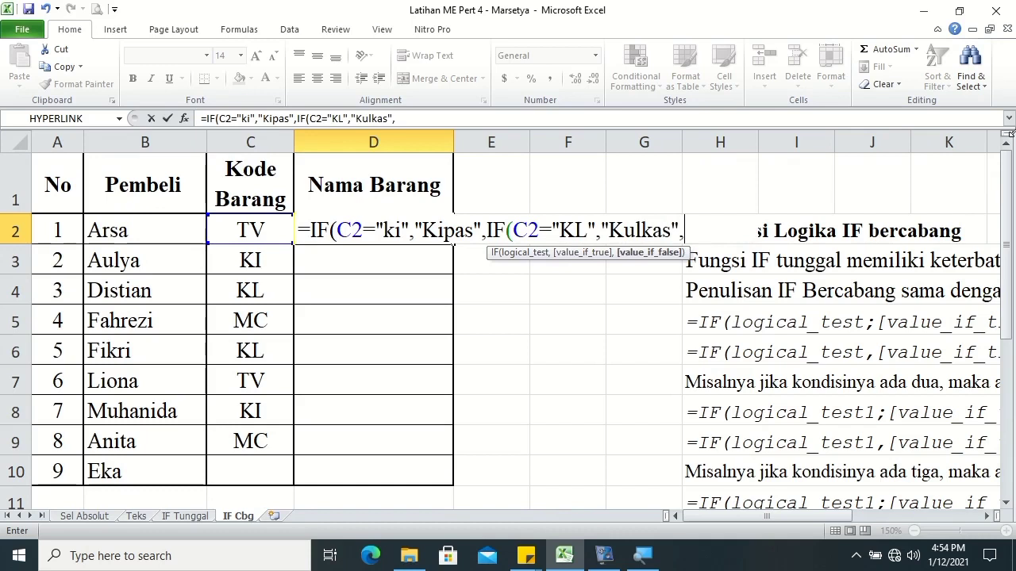
{"action": "type", "text": "if"}
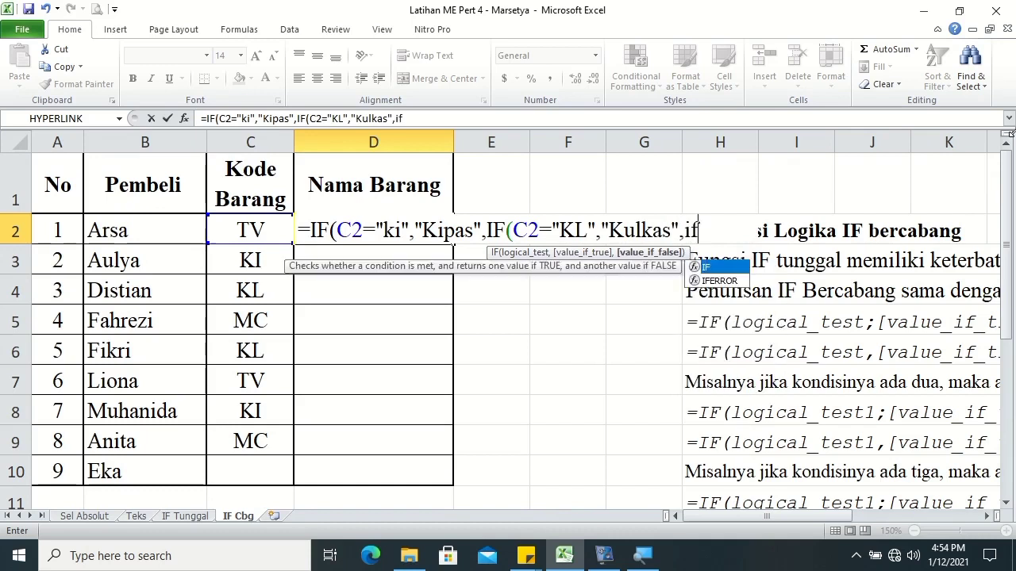
{"action": "type", "text": "("}
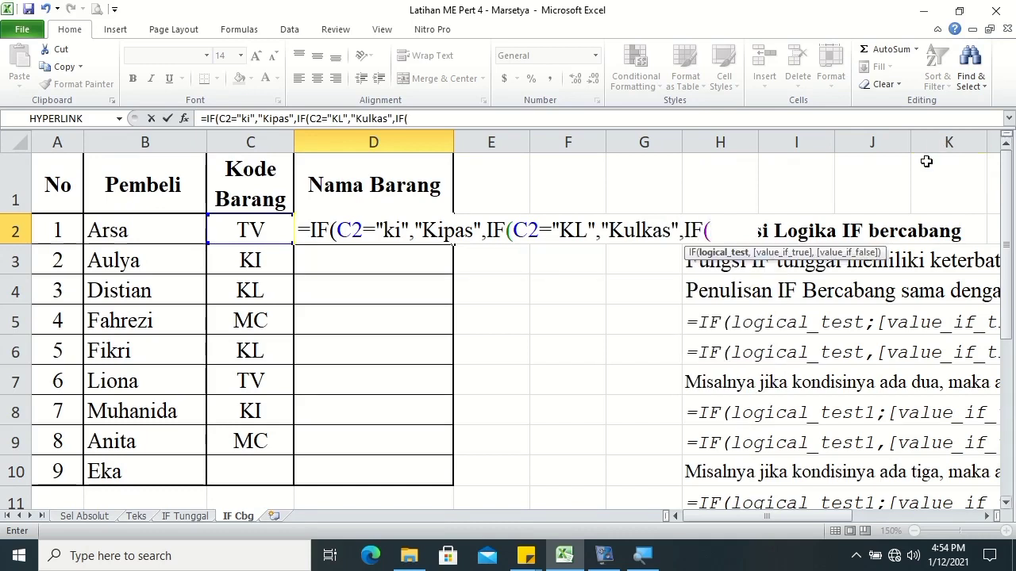
{"action": "left_click", "coordinate": [250, 230]}
{"action": "type", "text": "=\""}
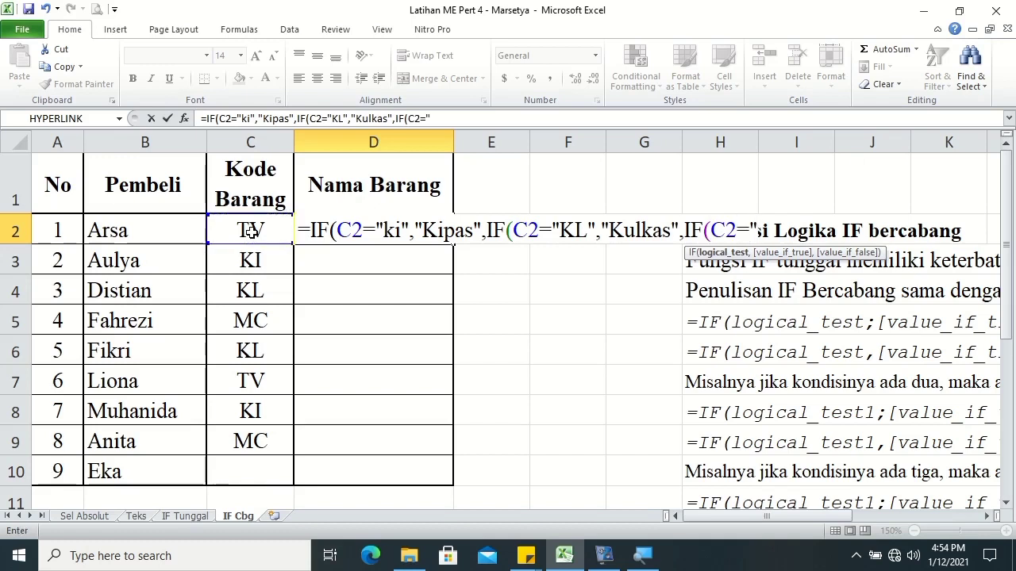
{"action": "type", "text": "TV\""}
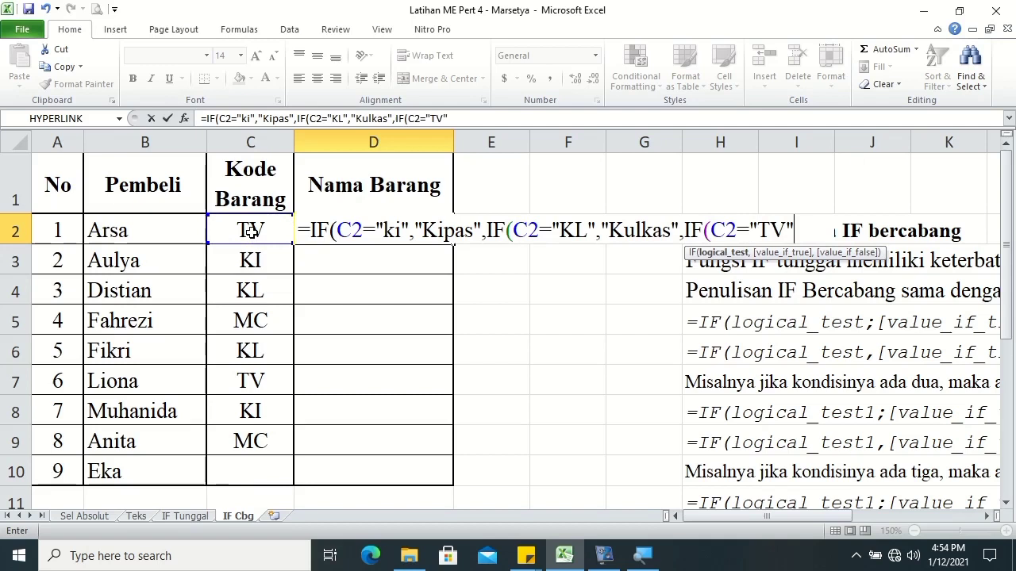
{"action": "type", "text": ",\"Televisi\",if"}
{"action": "key", "text": "Tab"}
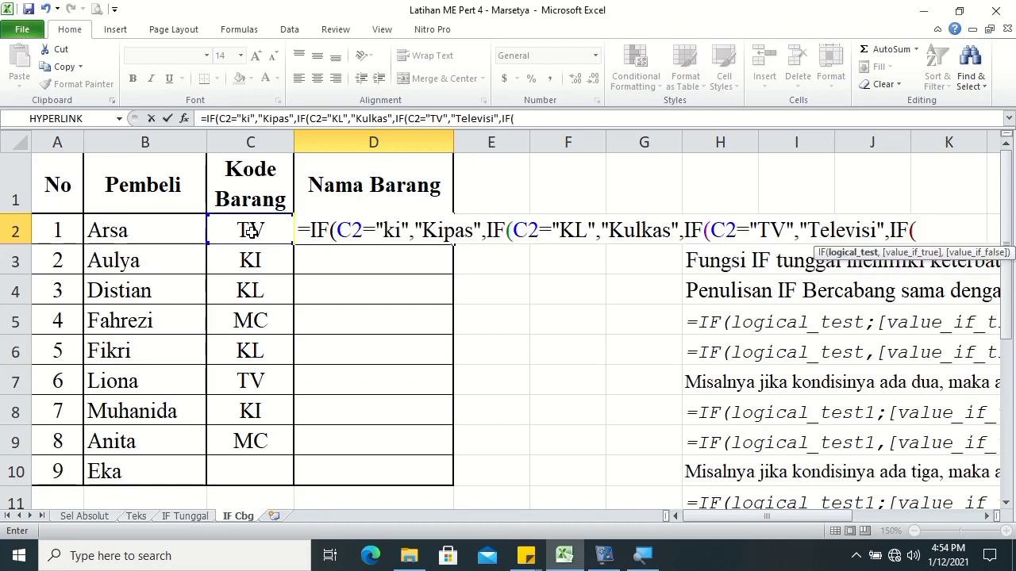
{"action": "left_click", "coordinate": [251, 230]}
Add ="MC","Magic Com","Kode barang kosong/salah" to D2, fixing the typo, and enter it
{"action": "type", "text": "=\"MC\""}
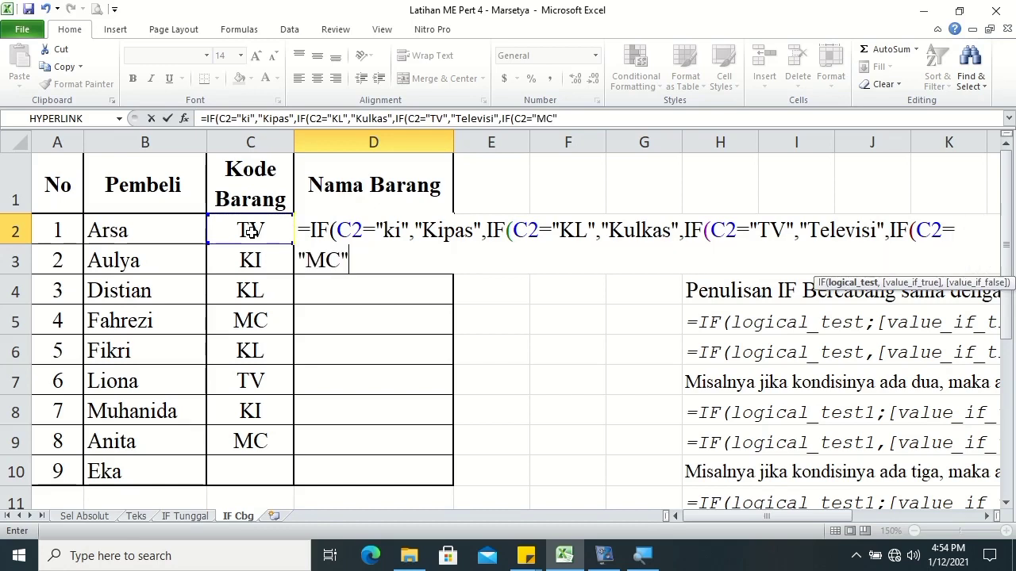
{"action": "type", "text": ",\""}
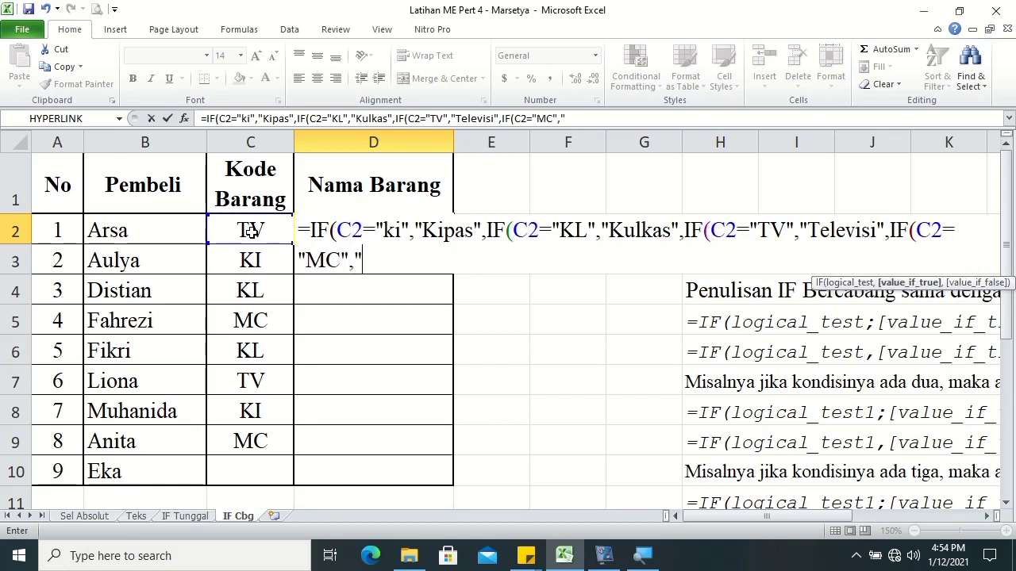
{"action": "type", "text": "Magic "}
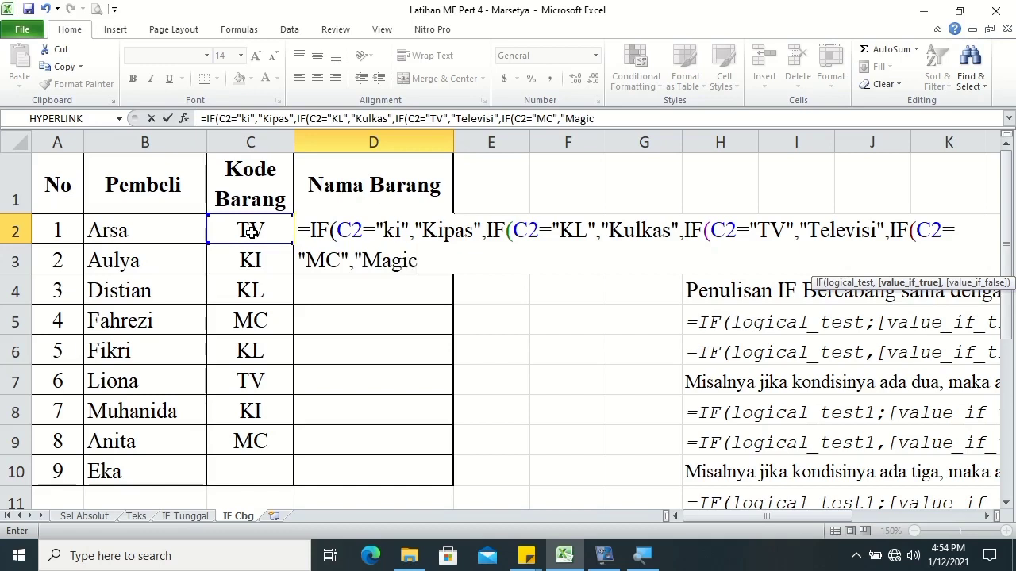
{"action": "type", "text": "Com\","}
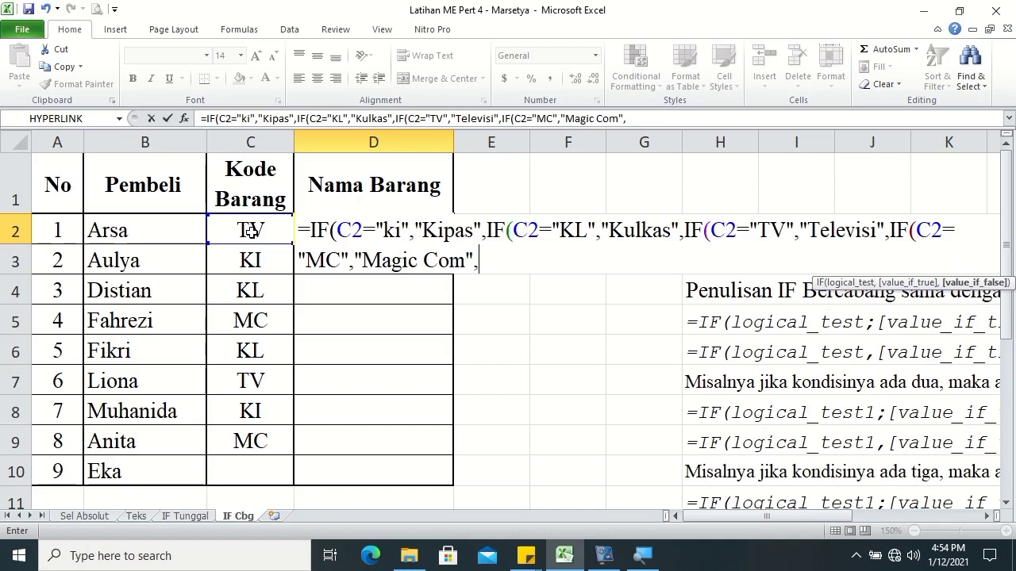
{"action": "type", "text": "\"Kode"}
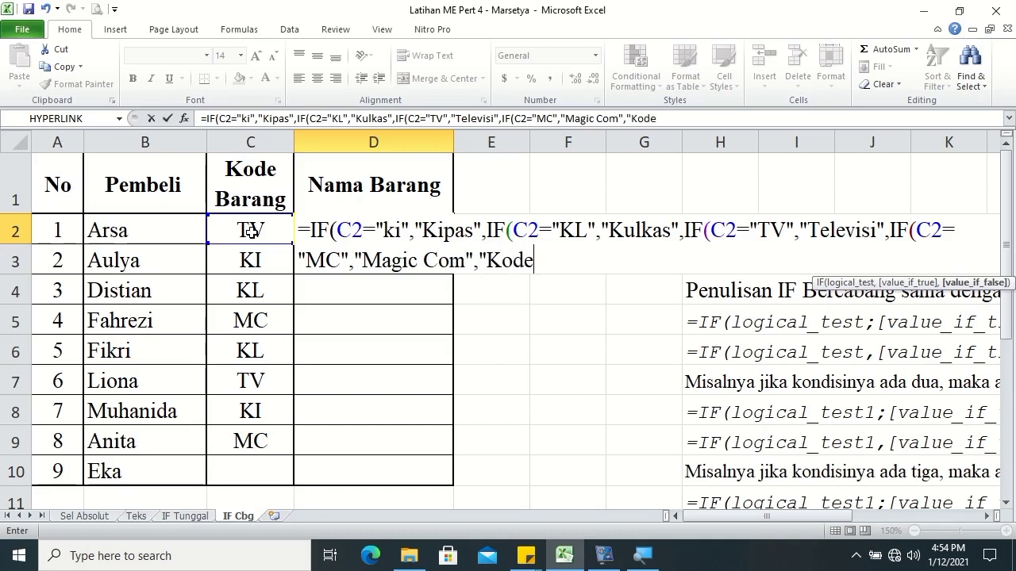
{"action": "type", "text": " barang kosong/salaj"}
{"action": "key", "text": "BackSpace"}
{"action": "type", "text": "h\""}
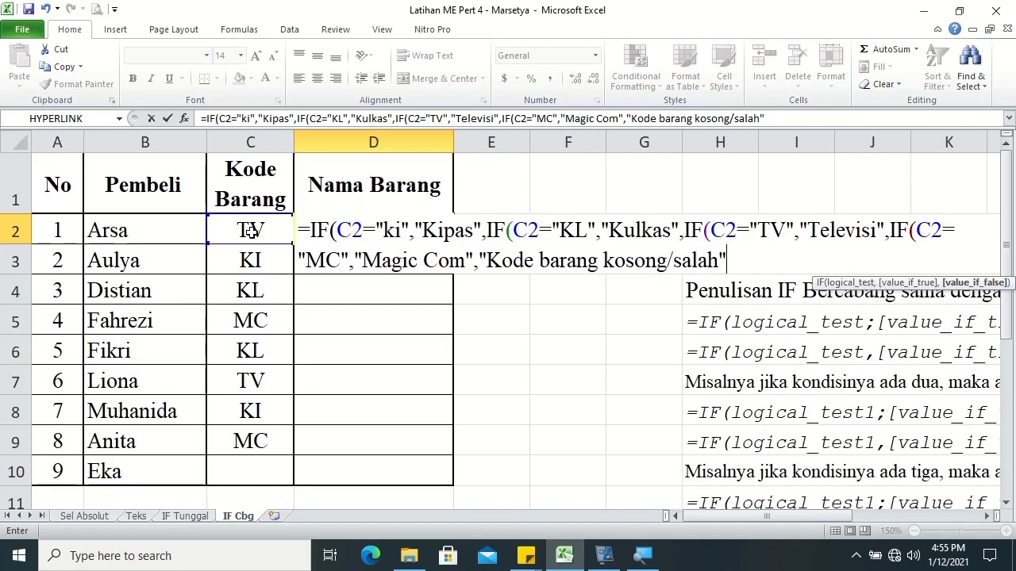
{"action": "key", "text": "Return"}
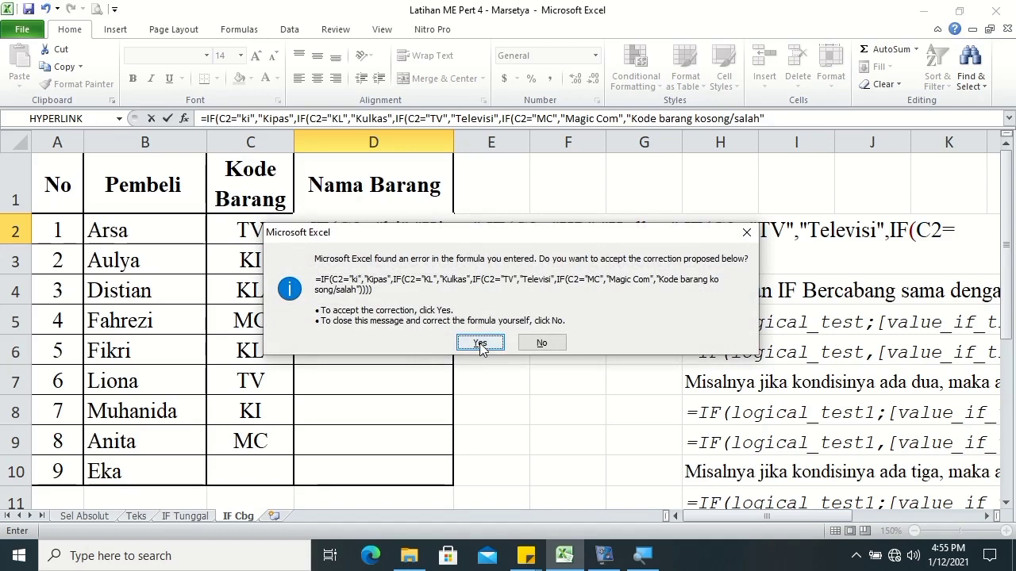
Accept Excel's closing-parenthesis correction and fill the D2 formula down to D10
{"action": "left_click", "coordinate": [481, 344]}
{"action": "left_click", "coordinate": [424, 232]}
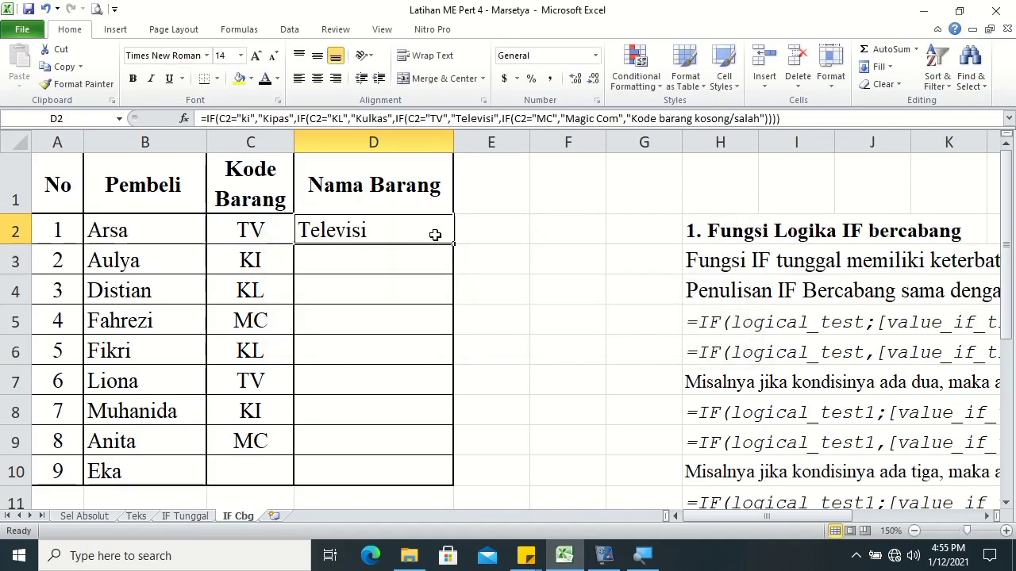
{"action": "left_click_drag", "start_coordinate": [453, 242], "coordinate": [451, 480]}
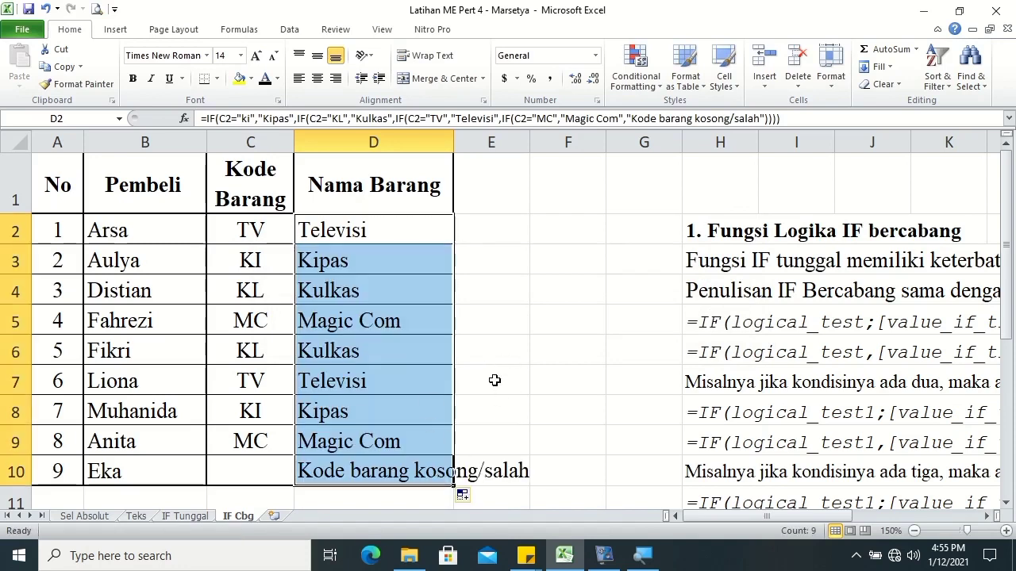
Wrap the "Kode barang kosong/salah" message in D10 onto two lines
{"action": "left_click", "coordinate": [414, 472]}
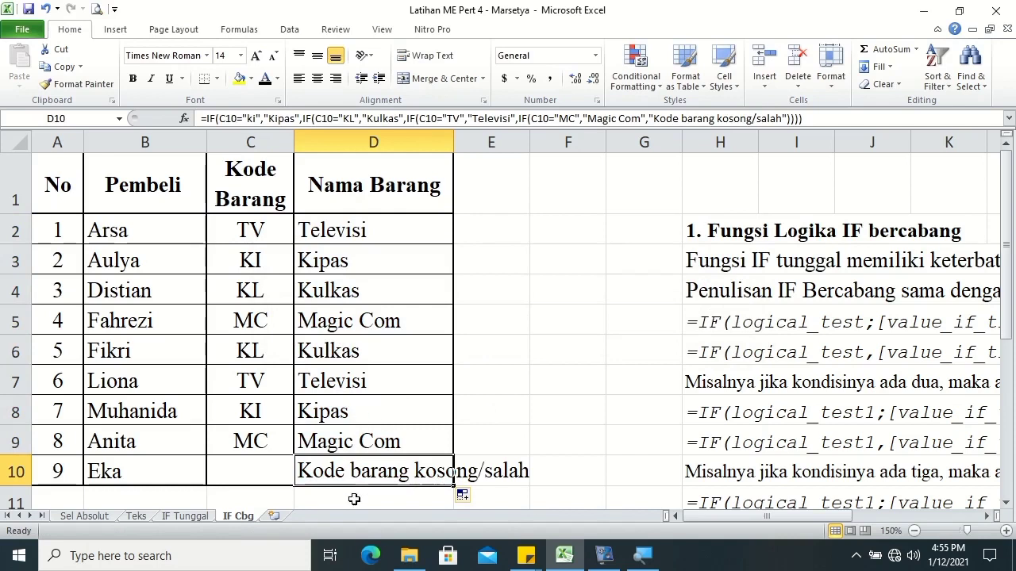
{"action": "left_click", "coordinate": [424, 57]}
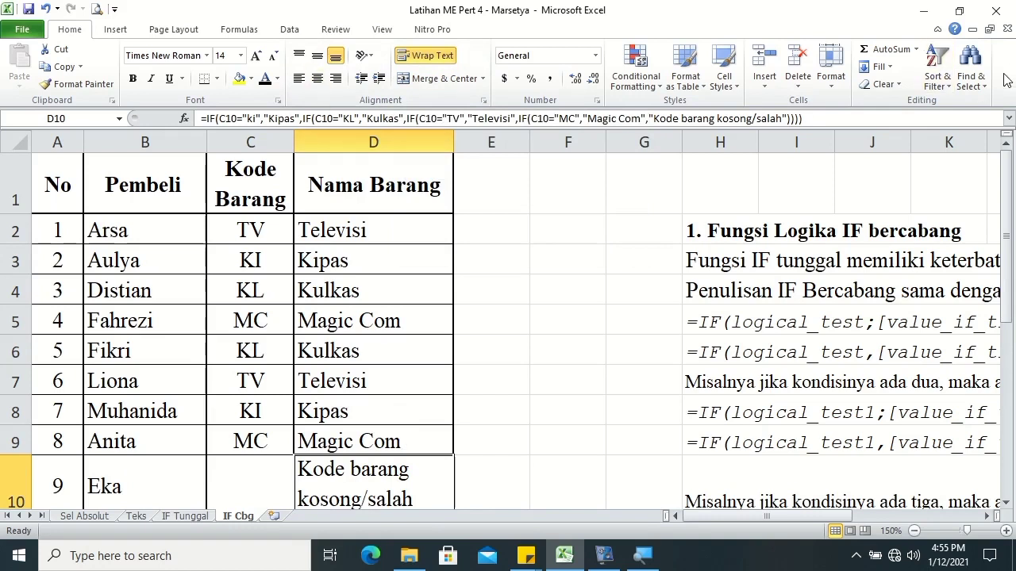
{"action": "left_click_drag", "start_coordinate": [1010, 189], "coordinate": [1010, 205]}
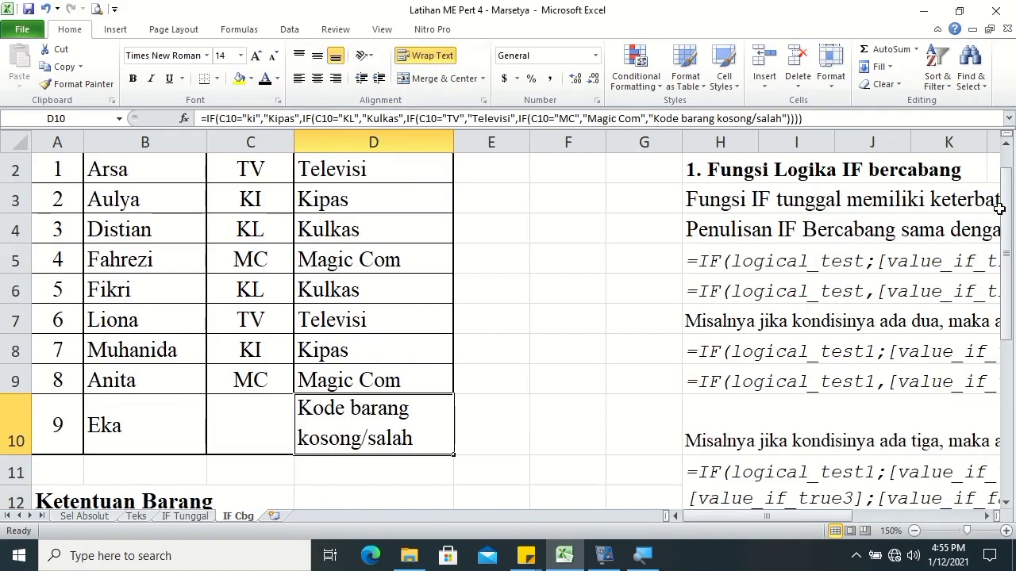
{"action": "left_click_drag", "start_coordinate": [1007, 211], "coordinate": [1006, 193]}
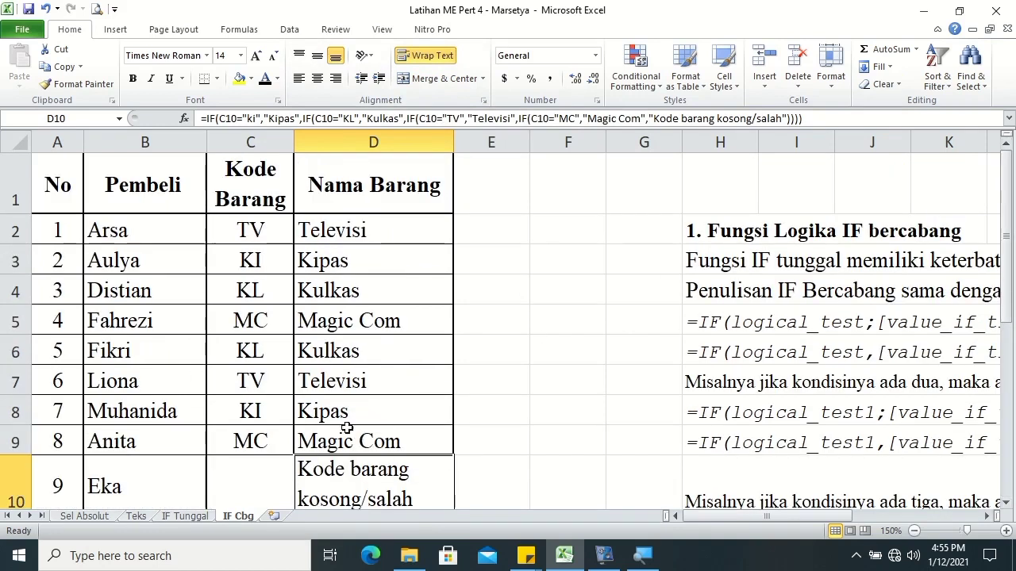
{"action": "left_click", "coordinate": [260, 262]}
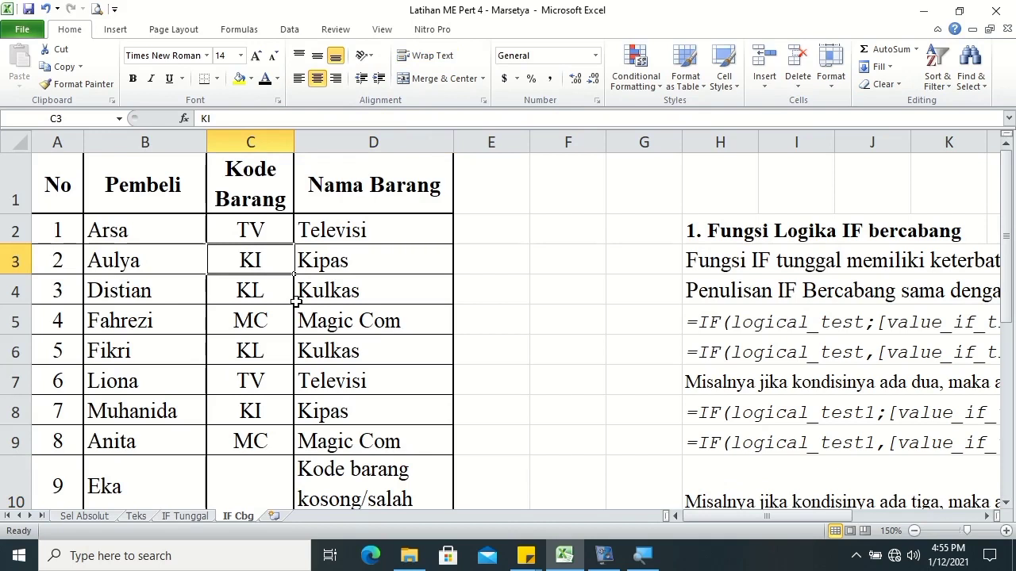
{"action": "type", "text": "mc"}
{"action": "key", "text": "Return"}
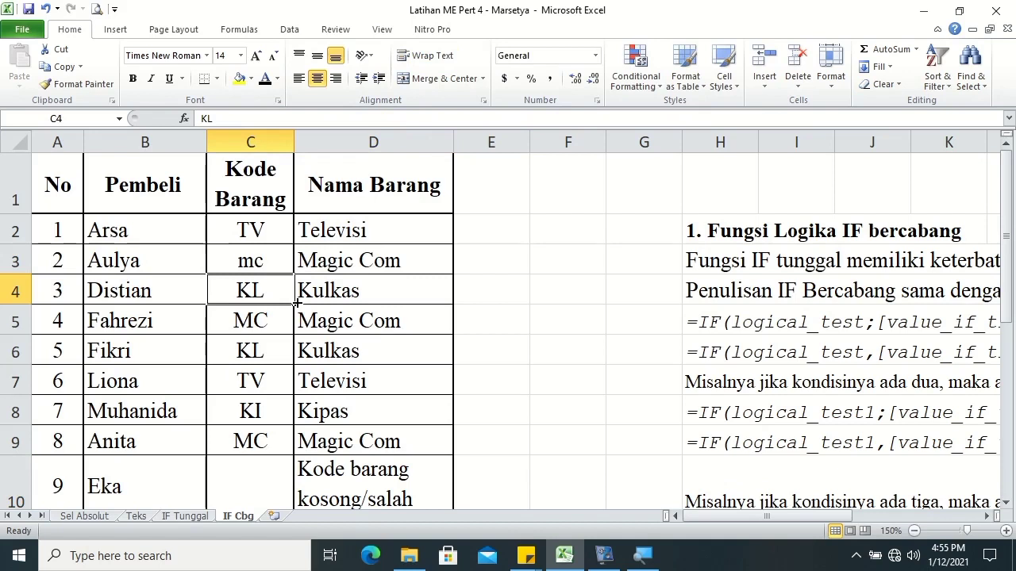
{"action": "key", "text": "ctrl+z"}
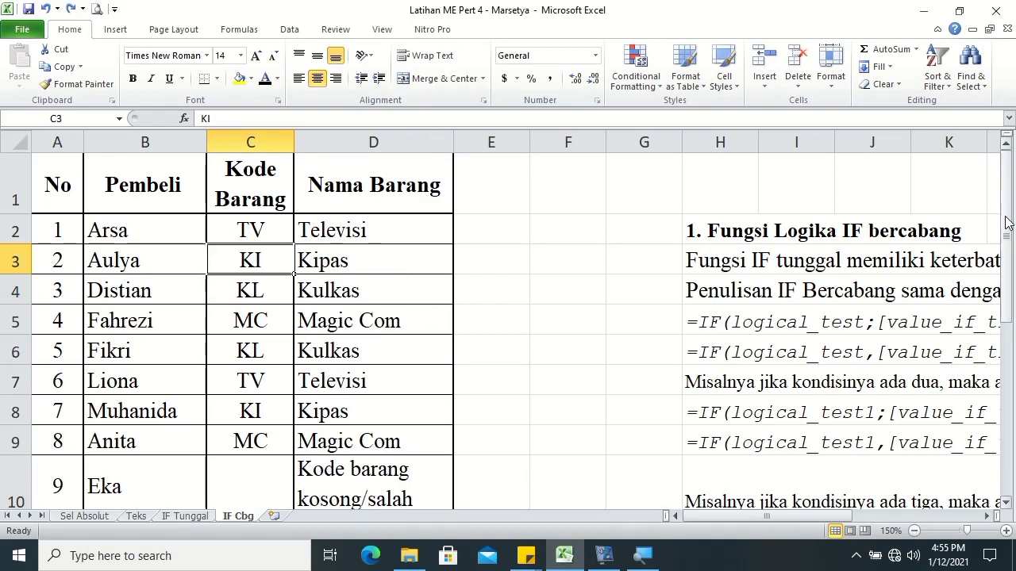
{"action": "left_click_drag", "start_coordinate": [1010, 221], "coordinate": [1010, 220]}
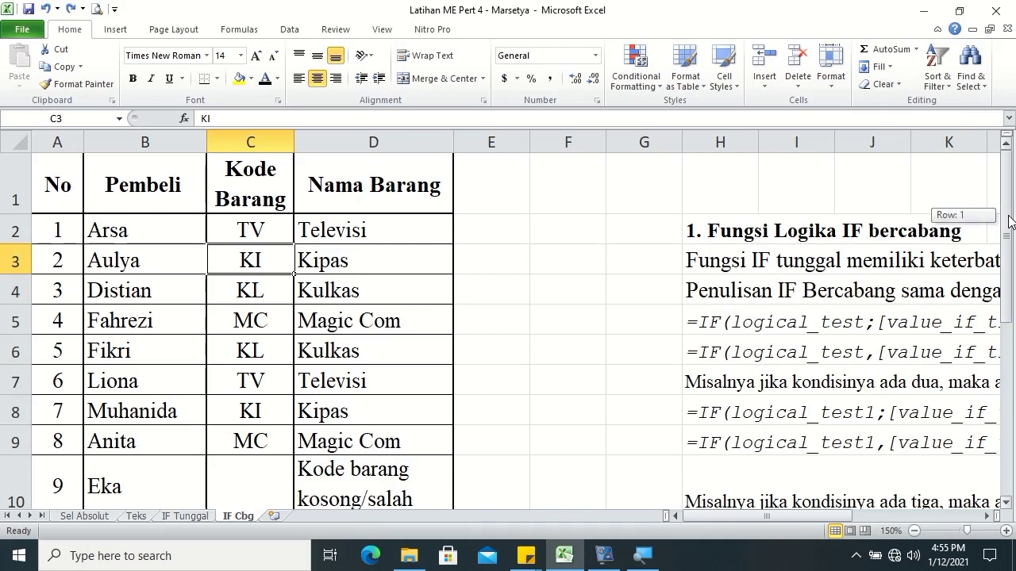
{"action": "left_click_drag", "start_coordinate": [1009, 221], "coordinate": [1012, 317]}
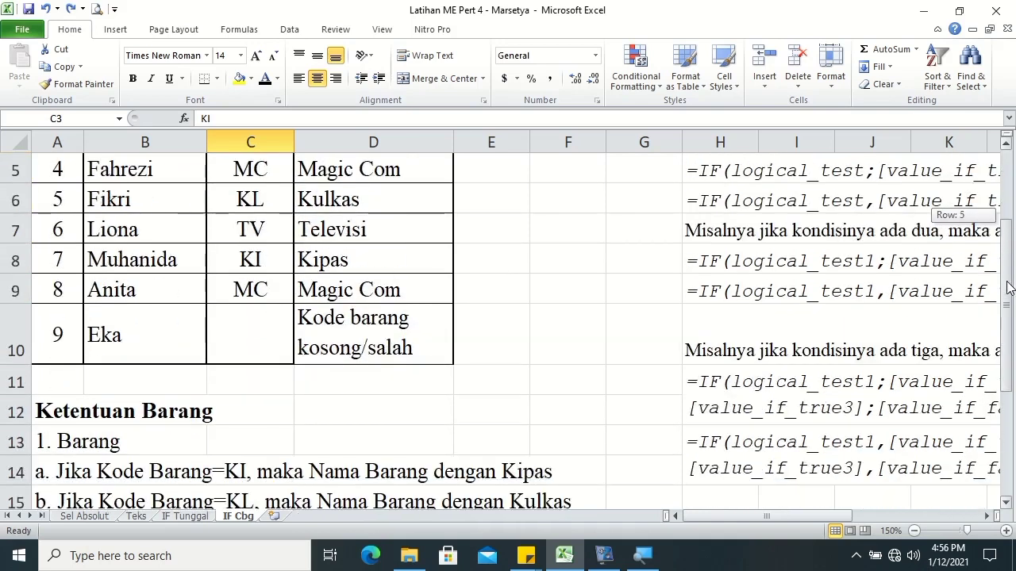
{"action": "left_click_drag", "start_coordinate": [1011, 318], "coordinate": [1014, 223]}
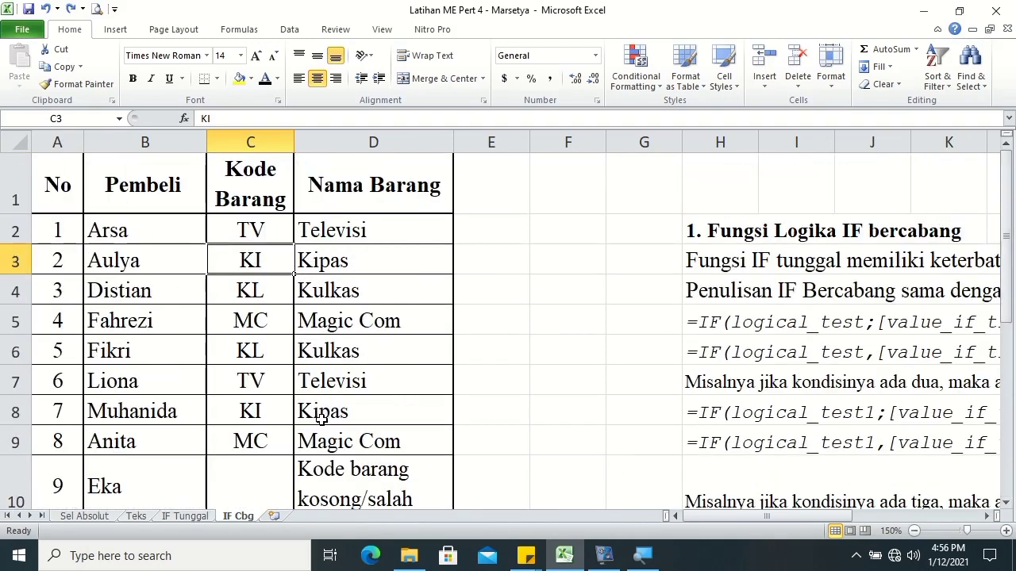